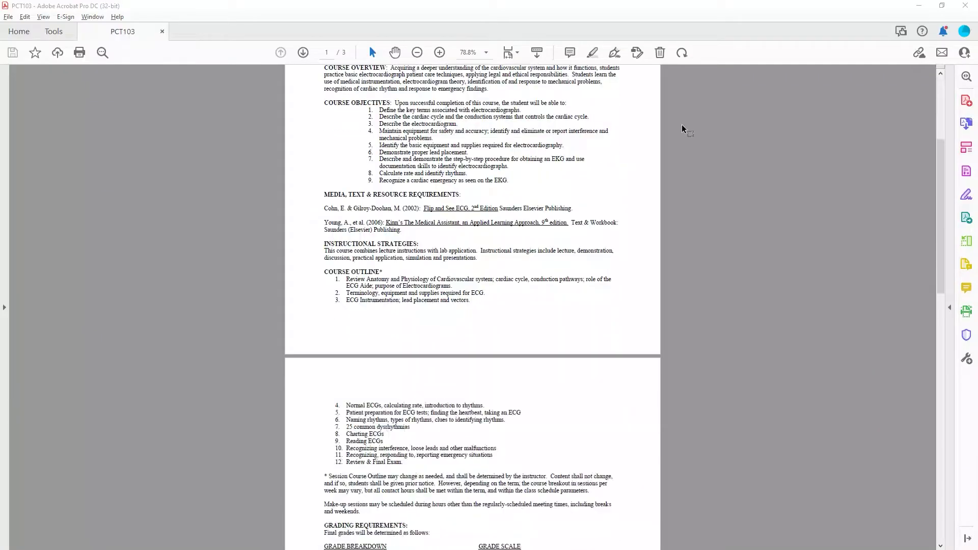
{"action": "scroll", "coordinate": [682, 128], "scroll_direction": "down", "scroll_amount": 8}
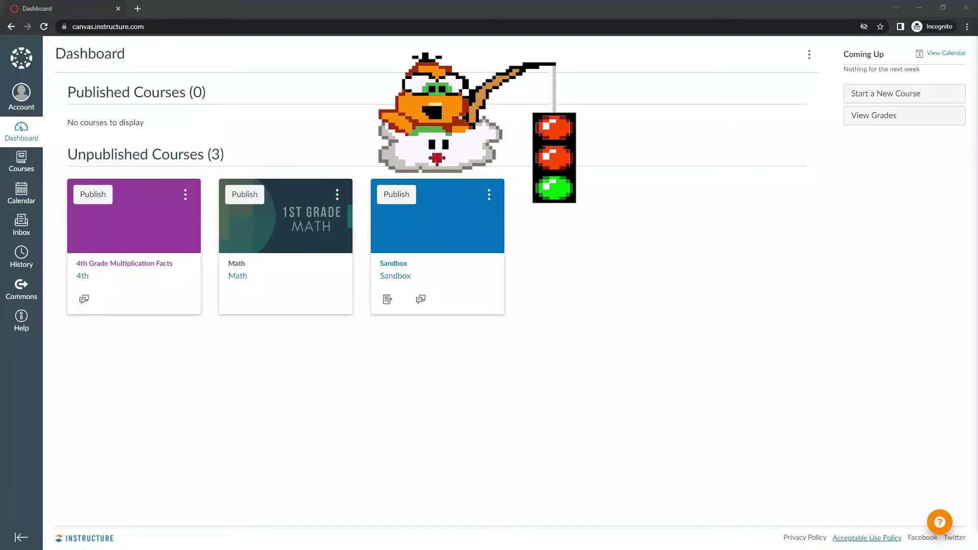
Create a new course named Electrocardiograph Technique & Application, pasting the title from the syllabus.
{"action": "left_click", "coordinate": [898, 95]}
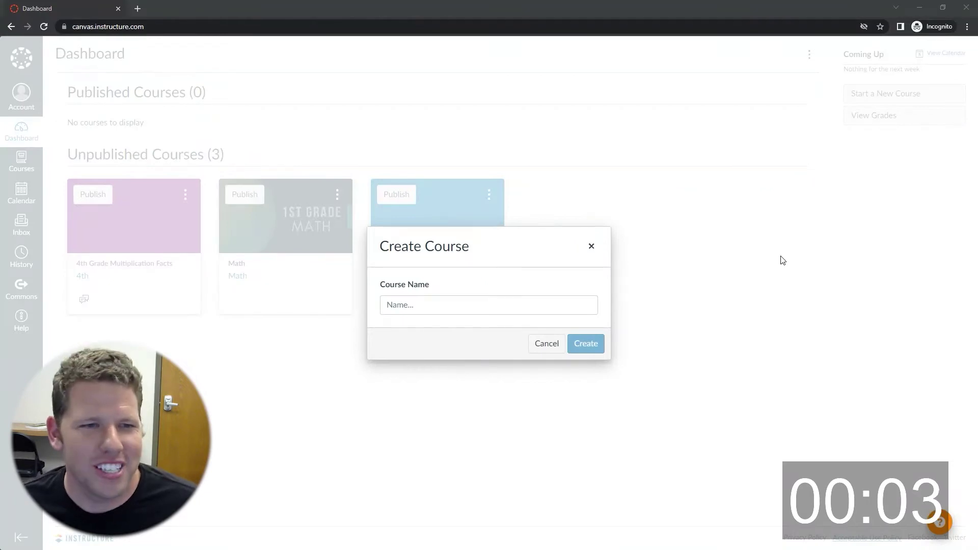
{"action": "key", "text": "alt+Tab"}
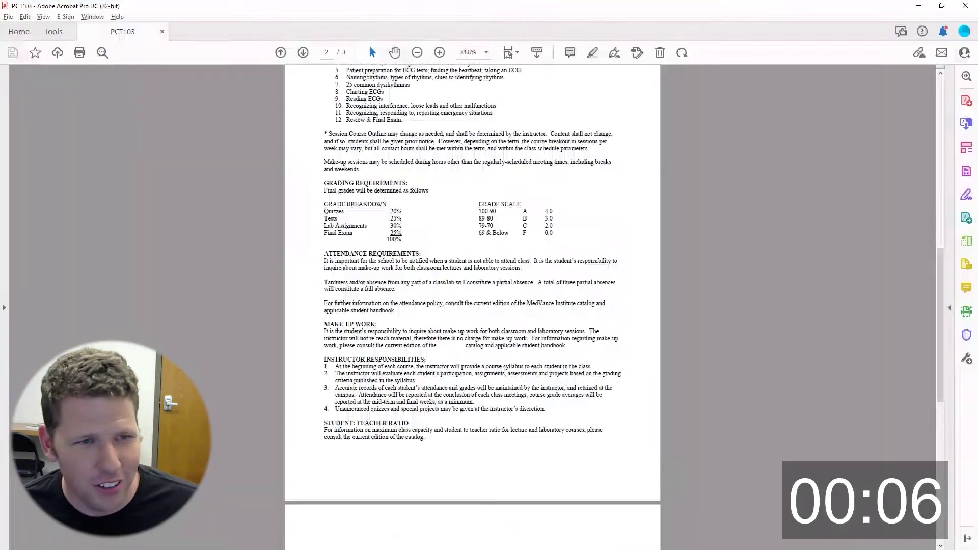
{"action": "scroll", "coordinate": [484, 239], "scroll_direction": "up", "scroll_amount": 10}
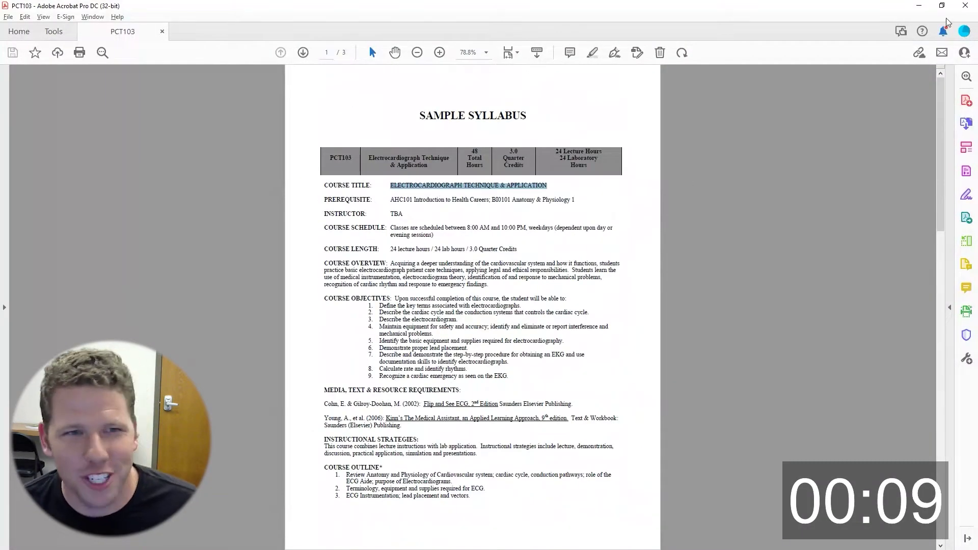
{"action": "key", "text": "alt+Tab"}
{"action": "left_click", "coordinate": [488, 306]}
{"action": "type", "text": "ELECTROCARDIOGRAPHY TECHNIQUE & APPLICATION"}
{"action": "key", "text": "Return"}
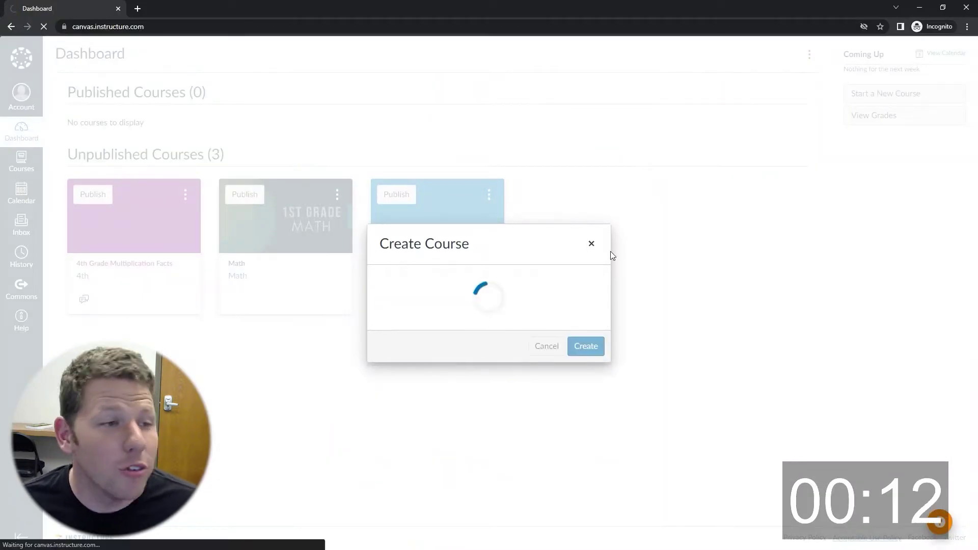
Set the course card image to a heart-monitor photo from Unsplash.
{"action": "left_click", "coordinate": [334, 179]}
{"action": "left_click", "coordinate": [410, 192]}
{"action": "key", "text": "Escape"}
{"action": "left_click", "coordinate": [286, 120]}
{"action": "left_click", "coordinate": [397, 186]}
{"action": "type", "text": "heart"}
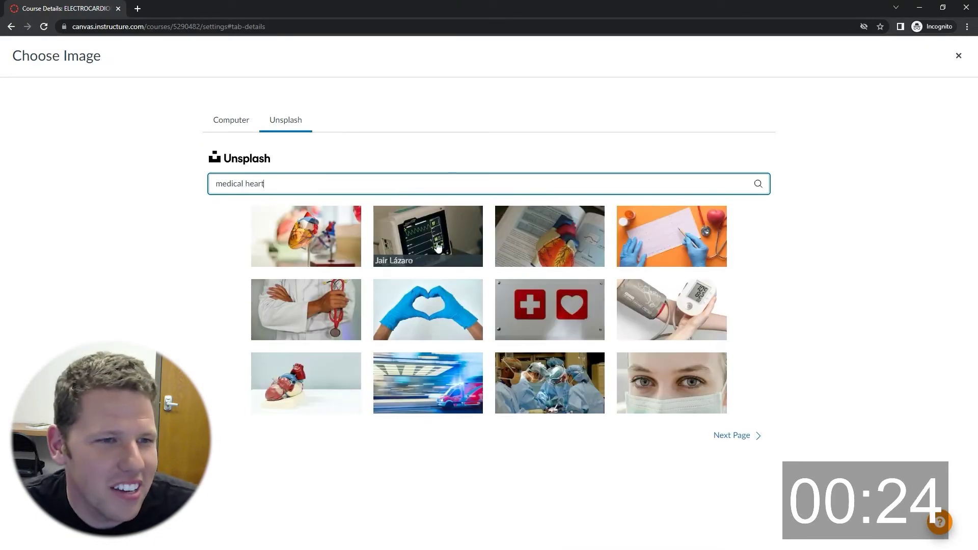
{"action": "left_click", "coordinate": [436, 239]}
Hide Quizzes, BigBlueButton, Rubrics, Outcomes, Attendance, Syllabus, Files and People from student navigation.
{"action": "left_click", "coordinate": [283, 95]}
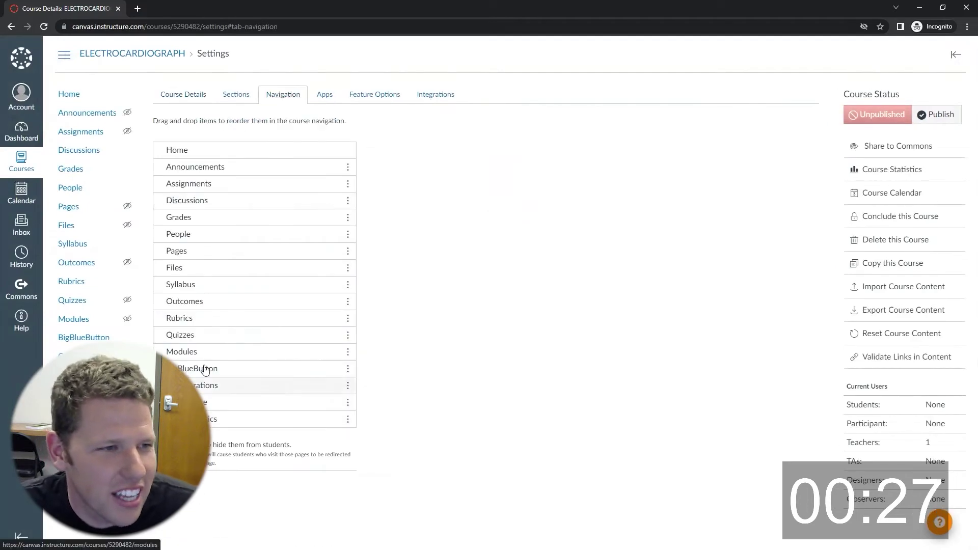
{"action": "left_click_drag", "start_coordinate": [190, 355], "coordinate": [227, 493]}
{"action": "left_click_drag", "start_coordinate": [203, 250], "coordinate": [227, 449]}
{"action": "left_click_drag", "start_coordinate": [204, 318], "coordinate": [224, 408]}
{"action": "left_click_drag", "start_coordinate": [203, 318], "coordinate": [224, 397]}
{"action": "left_click_drag", "start_coordinate": [204, 301], "coordinate": [224, 387]}
{"action": "left_click_drag", "start_coordinate": [204, 285], "coordinate": [224, 346]}
{"action": "left_click_drag", "start_coordinate": [204, 267], "coordinate": [224, 326]}
{"action": "left_click_drag", "start_coordinate": [204, 251], "coordinate": [224, 305]}
{"action": "left_click_drag", "start_coordinate": [203, 233], "coordinate": [224, 343]}
{"action": "left_click_drag", "start_coordinate": [213, 184], "coordinate": [255, 323]}
{"action": "scroll", "coordinate": [254, 323], "scroll_direction": "down", "scroll_amount": 1}
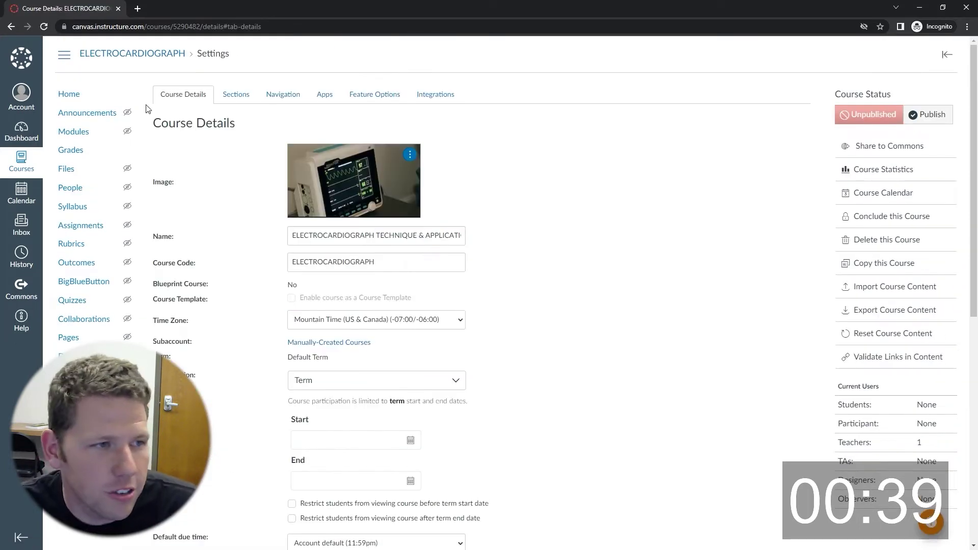
{"action": "left_click", "coordinate": [80, 229]}
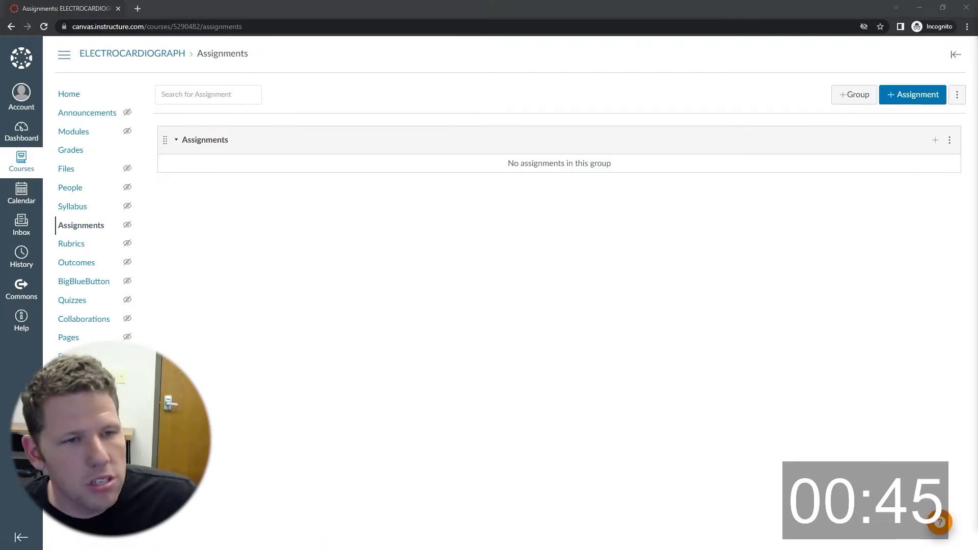
Add the Quizzes and Tests assignment groups.
{"action": "key", "text": "alt+Tab"}
{"action": "scroll", "coordinate": [519, 289], "scroll_direction": "down", "scroll_amount": 10}
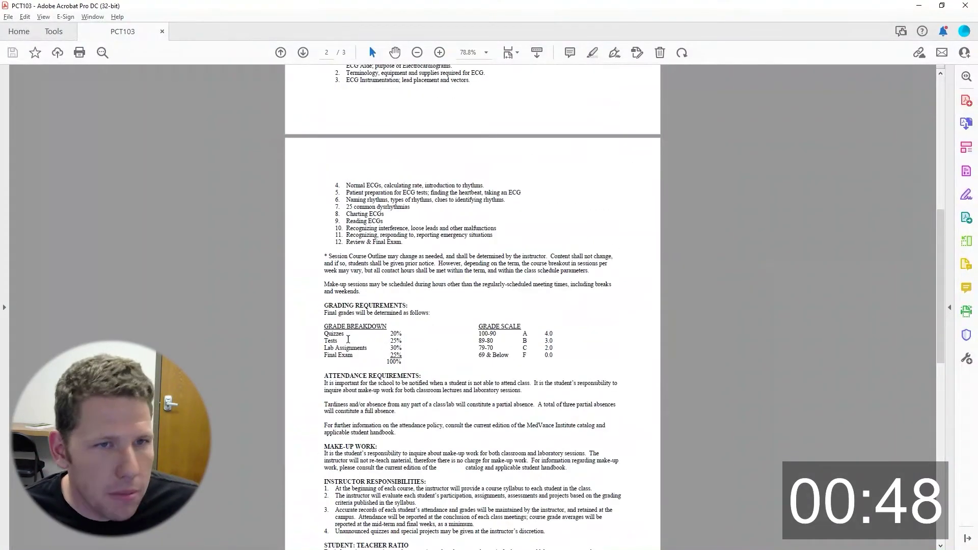
{"action": "key", "text": "alt+Tab"}
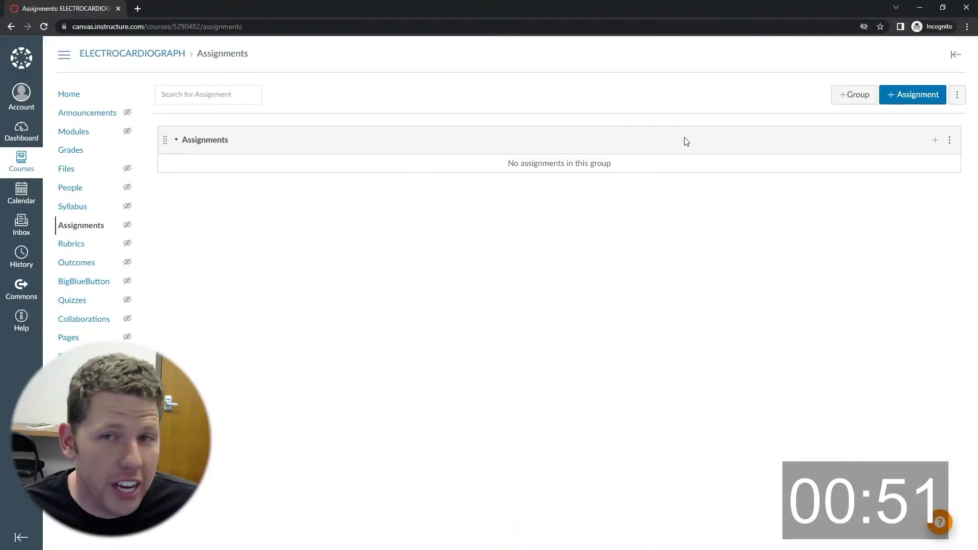
{"action": "left_click", "coordinate": [857, 95]}
{"action": "left_click", "coordinate": [471, 280]}
{"action": "type", "text": "Quizzes"}
{"action": "key", "text": "Return"}
{"action": "left_click", "coordinate": [857, 94]}
{"action": "left_click", "coordinate": [507, 280]}
{"action": "type", "text": "Tests"}
{"action": "key", "text": "Return"}
Add the Lab Assignments and Exams assignment groups.
{"action": "key", "text": "Return"}
{"action": "left_click", "coordinate": [501, 272]}
{"action": "type", "text": "Lab Assignments"}
{"action": "key", "text": "Return"}
{"action": "left_click", "coordinate": [853, 95]}
{"action": "left_click", "coordinate": [504, 277]}
{"action": "type", "text": "Exams"}
{"action": "key", "text": "Return"}
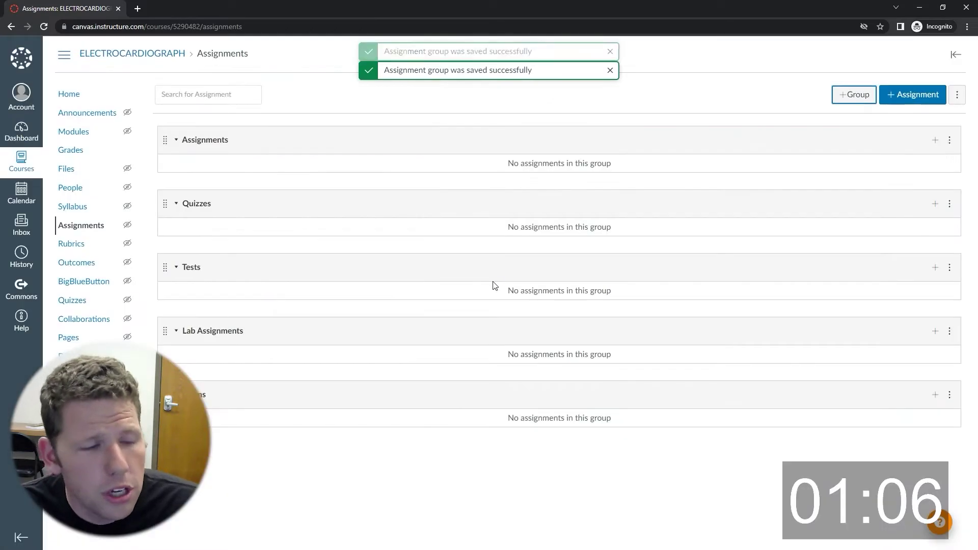
Delete the default Assignments group.
{"action": "left_click", "coordinate": [949, 141]}
{"action": "left_click", "coordinate": [921, 184]}
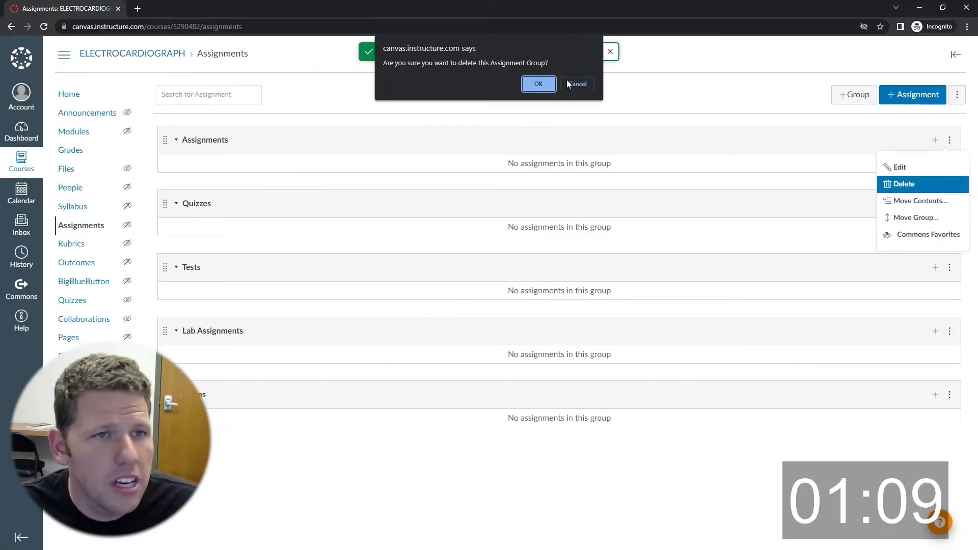
{"action": "left_click", "coordinate": [542, 83]}
Weight the final grade by group: Quizzes 20%, Tests 25%, Lab Assignments 30%, Exams 25%.
{"action": "key", "text": "alt+Tab"}
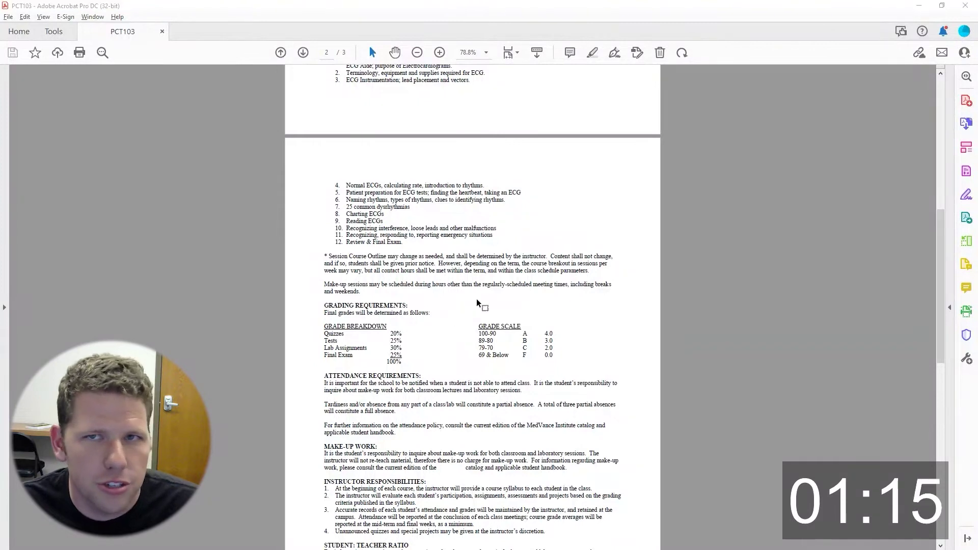
{"action": "key", "text": "alt+Tab"}
{"action": "left_click", "coordinate": [957, 94]}
{"action": "left_click", "coordinate": [899, 143]}
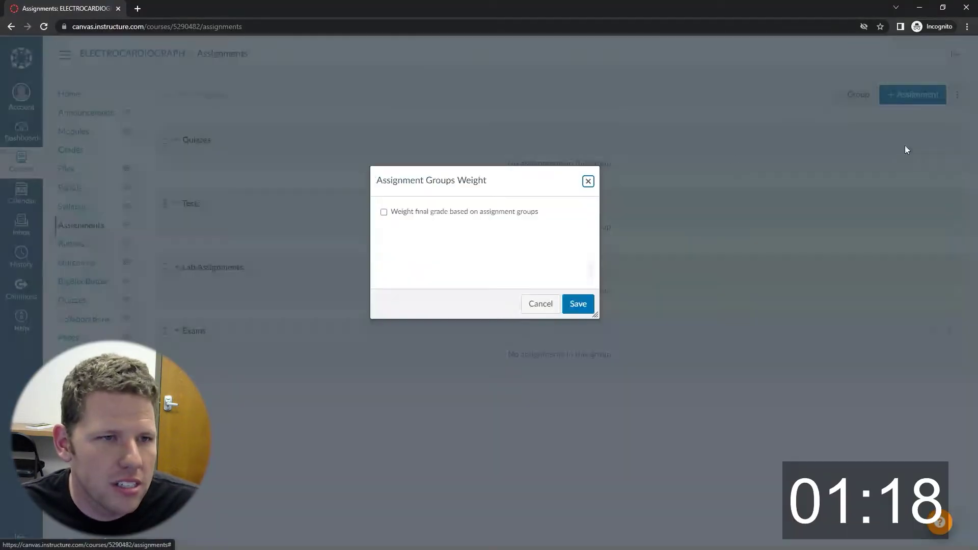
{"action": "left_click", "coordinate": [432, 211]}
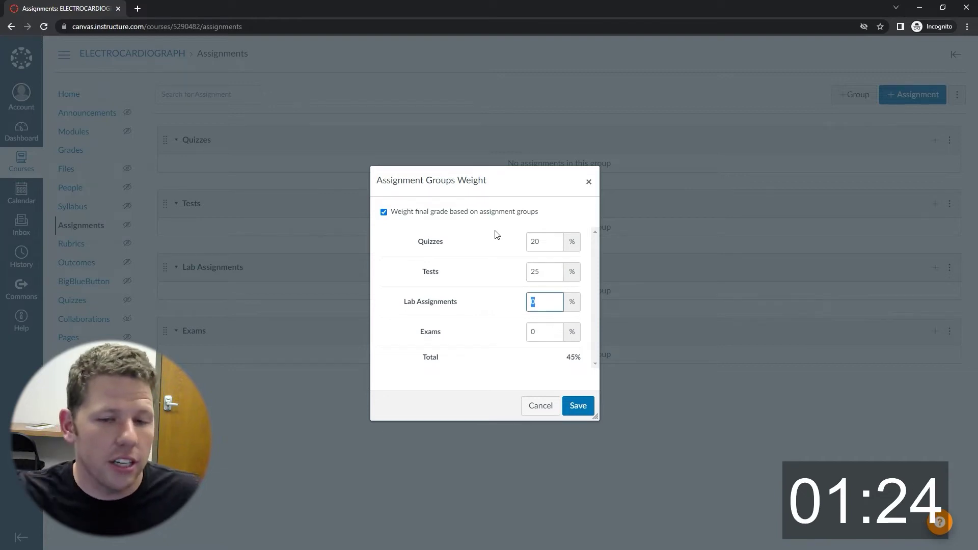
{"action": "key", "text": "alt+Tab"}
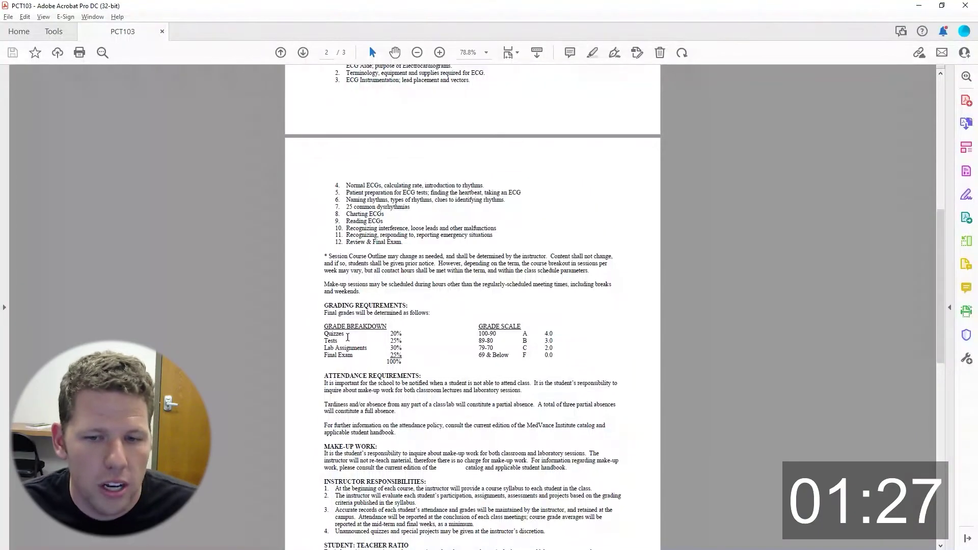
{"action": "key", "text": "alt+Tab"}
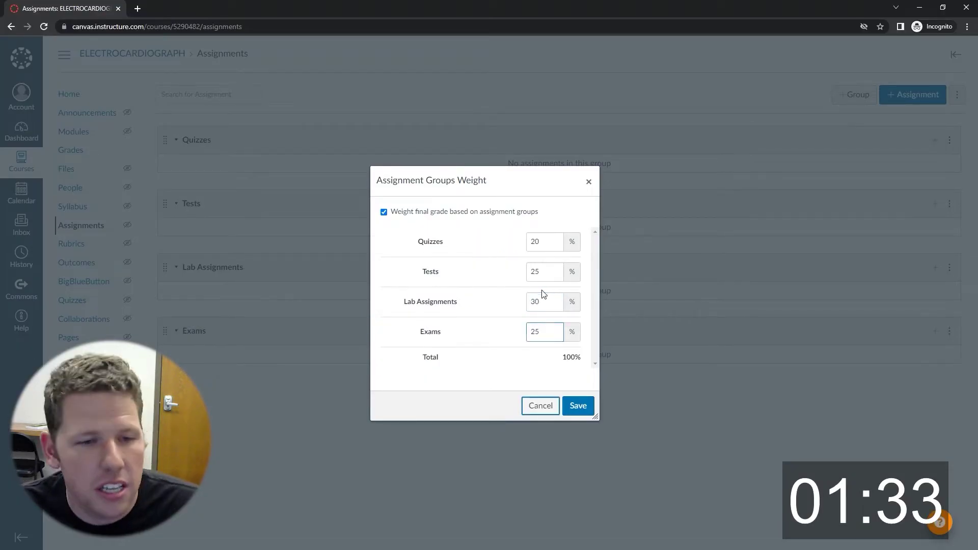
{"action": "left_click", "coordinate": [578, 406]}
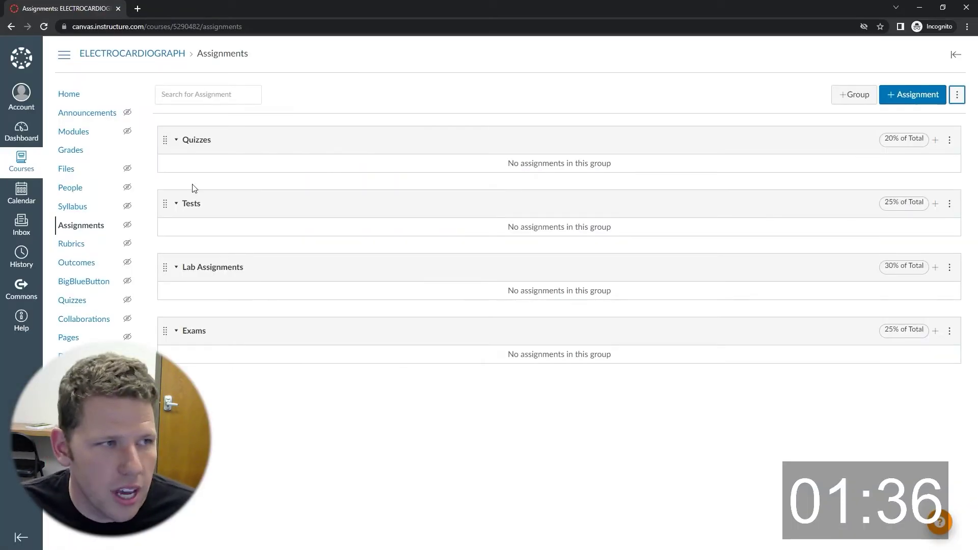
Upload Sample Syllabus.pdf into the syllabus with an inline preview and update it.
{"action": "left_click", "coordinate": [79, 210]}
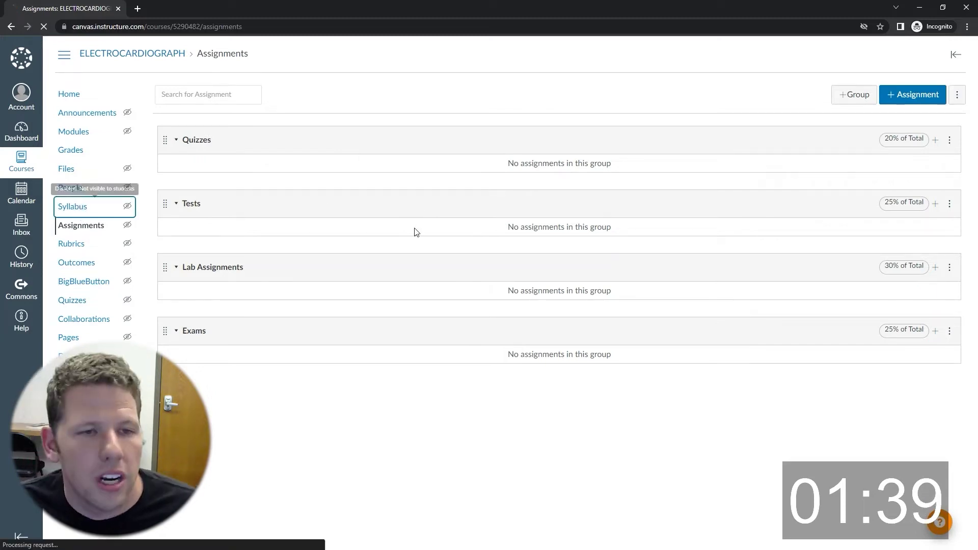
{"action": "left_click", "coordinate": [803, 98]}
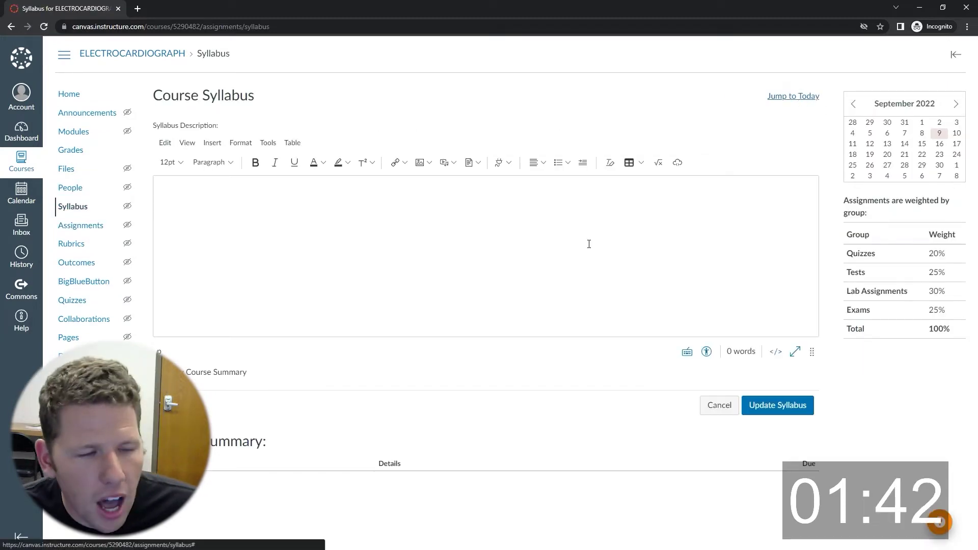
{"action": "left_click", "coordinate": [469, 162]}
{"action": "left_click", "coordinate": [473, 218]}
{"action": "double_click", "coordinate": [274, 187]}
{"action": "left_click", "coordinate": [715, 519]}
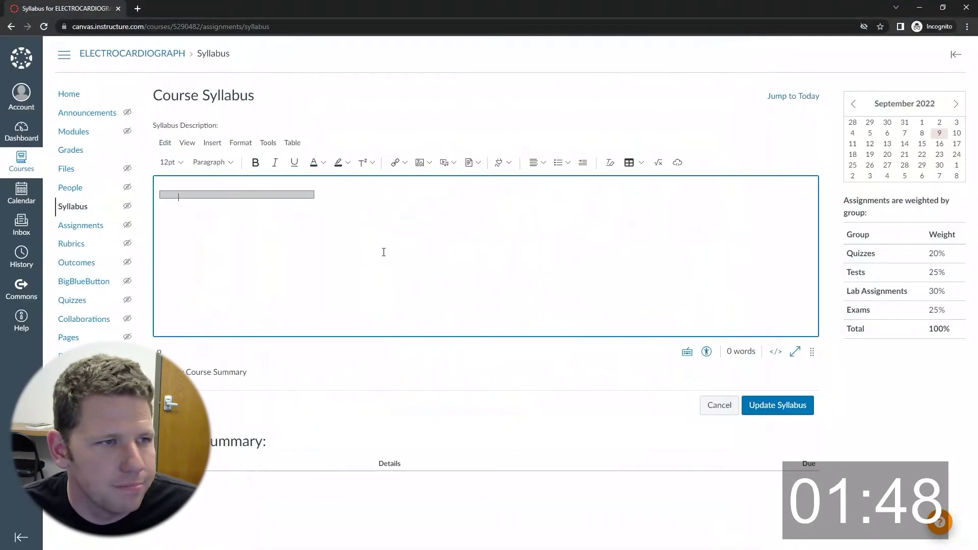
{"action": "left_click", "coordinate": [187, 213]}
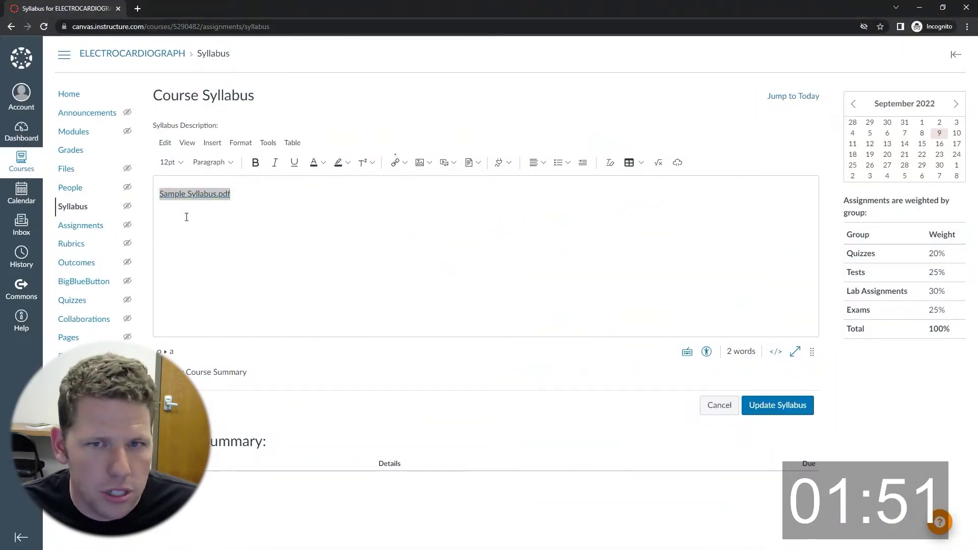
{"action": "left_click", "coordinate": [834, 249]}
{"action": "left_click", "coordinate": [948, 532]}
{"action": "left_click", "coordinate": [780, 412]}
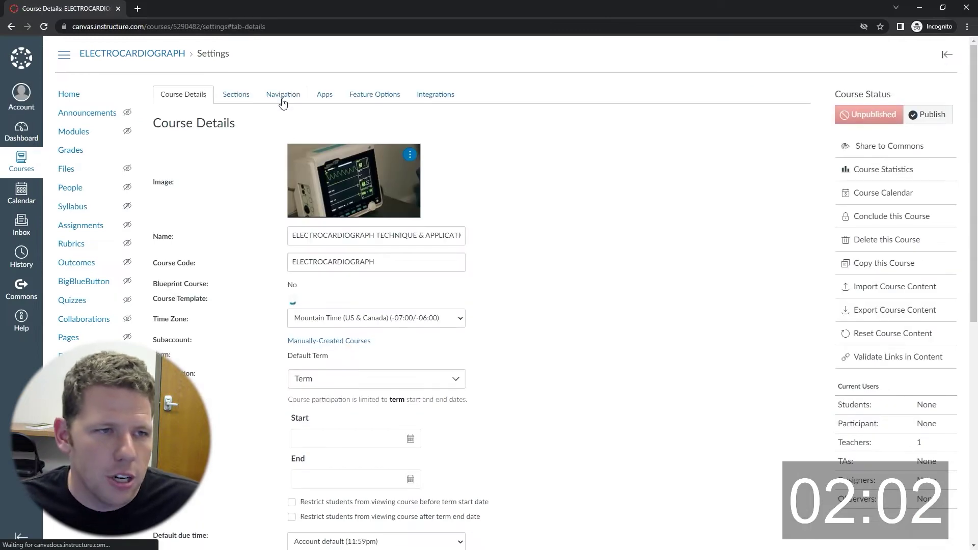
Move Syllabus into the visible course navigation right under Home and save.
{"action": "left_click", "coordinate": [283, 94]}
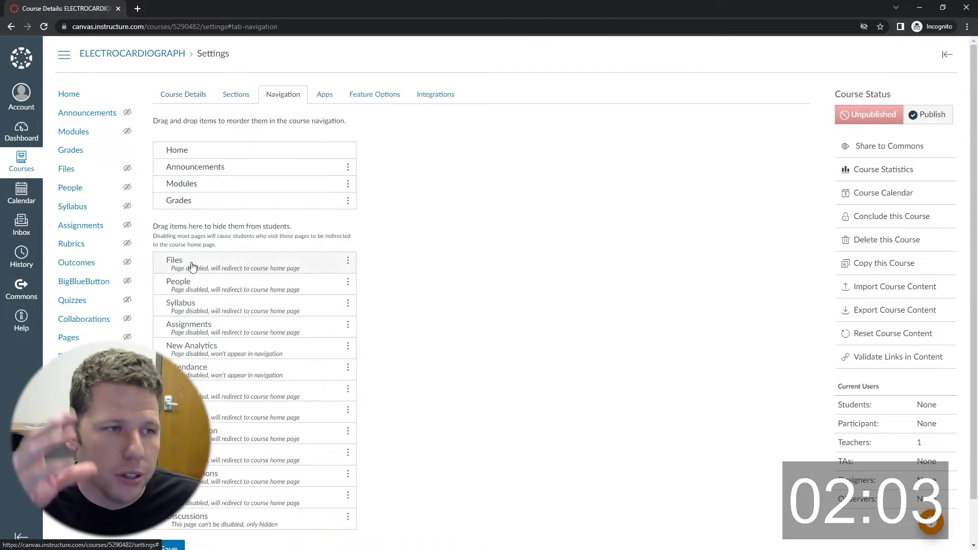
{"action": "left_click_drag", "start_coordinate": [214, 324], "coordinate": [219, 165]}
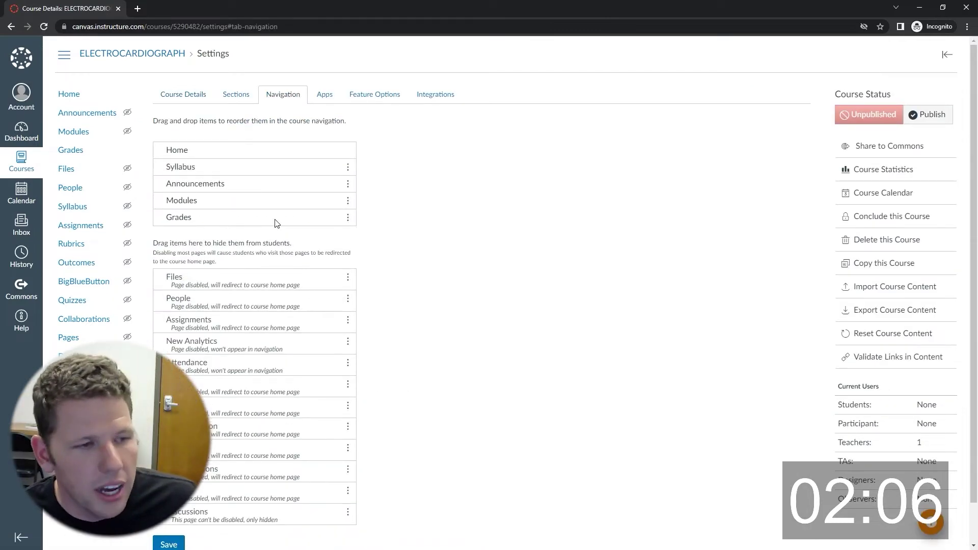
{"action": "scroll", "coordinate": [357, 305], "scroll_direction": "down", "scroll_amount": 1}
{"action": "left_click", "coordinate": [168, 504]}
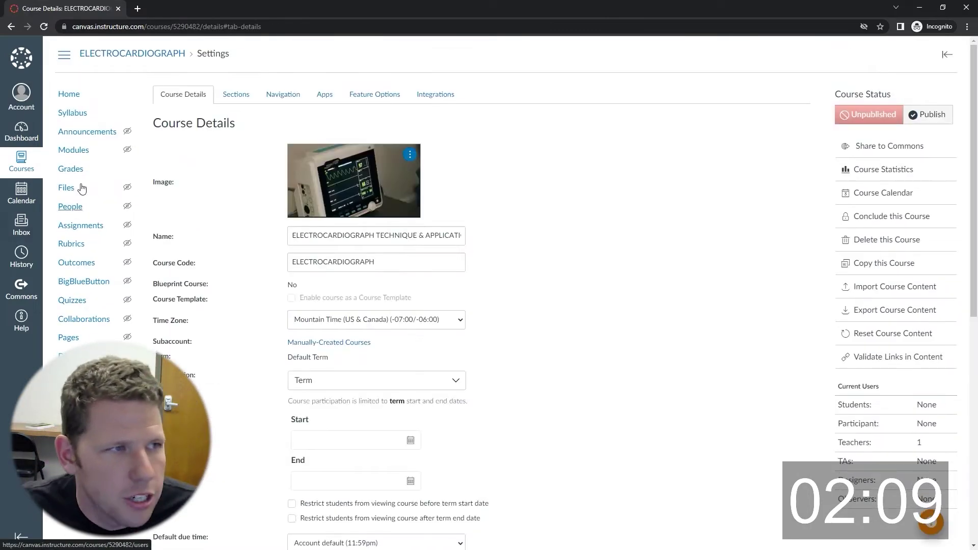
{"action": "left_click", "coordinate": [104, 153]}
Add a 'Welcome to PCT103' module, copying the course code from the syllabus.
{"action": "left_click", "coordinate": [919, 96]}
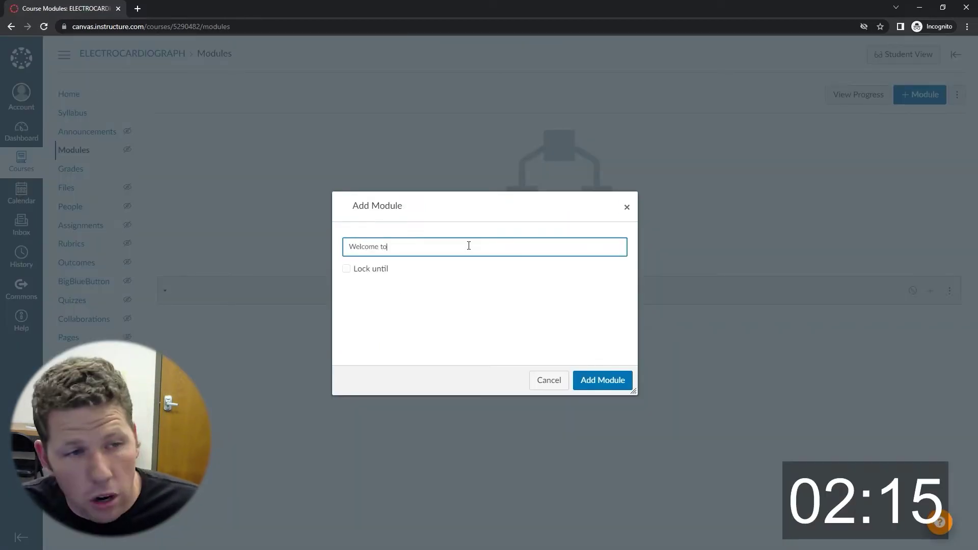
{"action": "key", "text": "alt+Tab"}
{"action": "scroll", "coordinate": [426, 153], "scroll_direction": "up", "scroll_amount": 10}
{"action": "left_click_drag", "start_coordinate": [330, 157], "coordinate": [352, 158]}
{"action": "key", "text": "alt+Tab"}
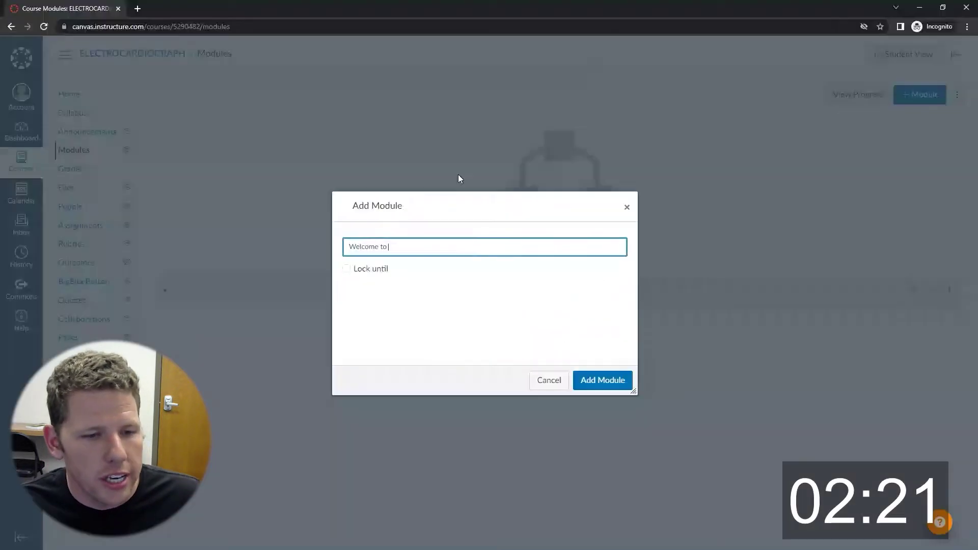
{"action": "left_click", "coordinate": [602, 380]}
Add the 'Week 1 | Introduction to PCT103' module.
{"action": "key", "text": "Return"}
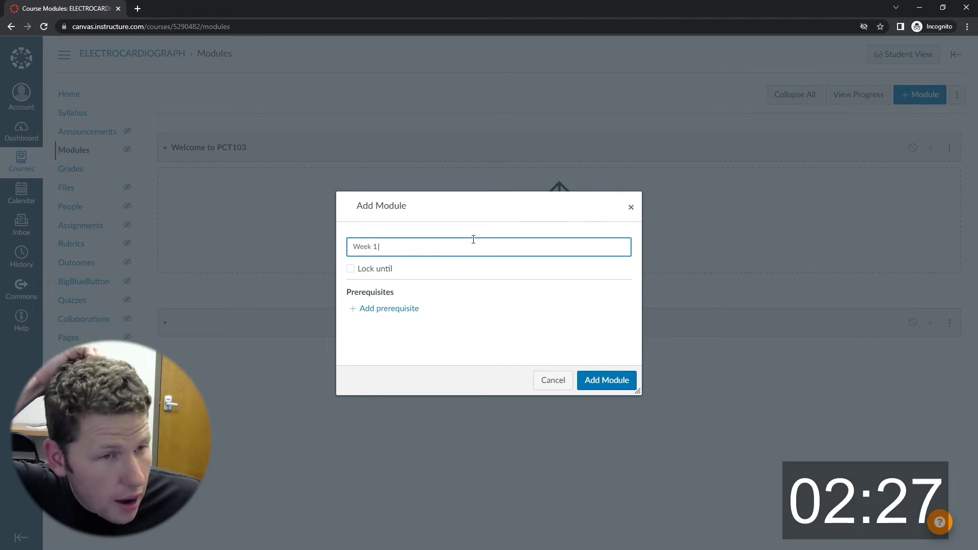
{"action": "key", "text": "alt+Tab"}
{"action": "scroll", "coordinate": [325, 234], "scroll_direction": "down", "scroll_amount": 15}
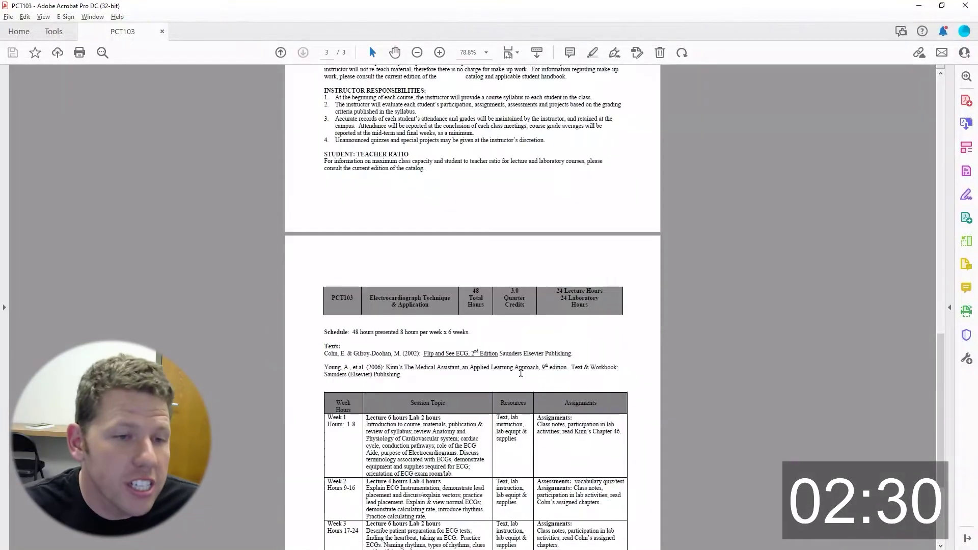
{"action": "key", "text": "alt+Tab"}
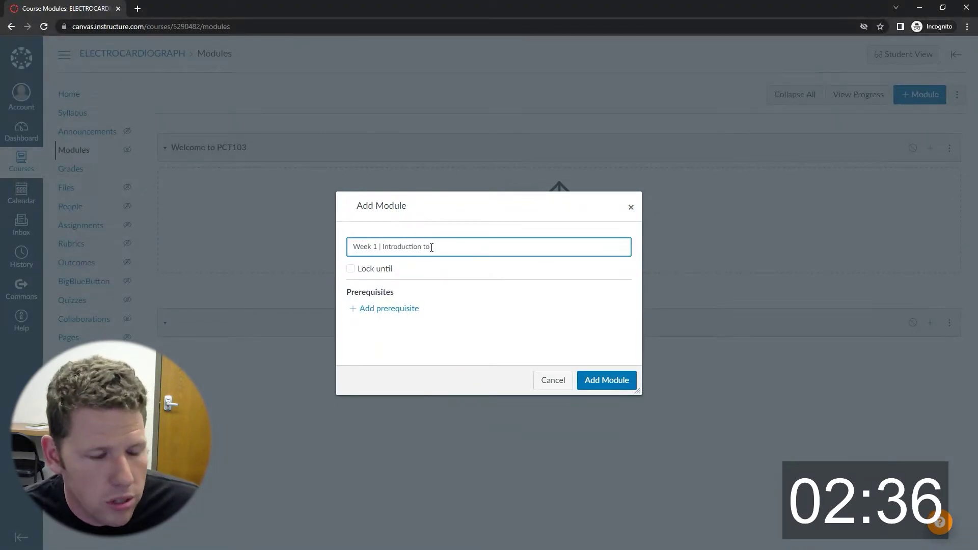
{"action": "left_click", "coordinate": [607, 379]}
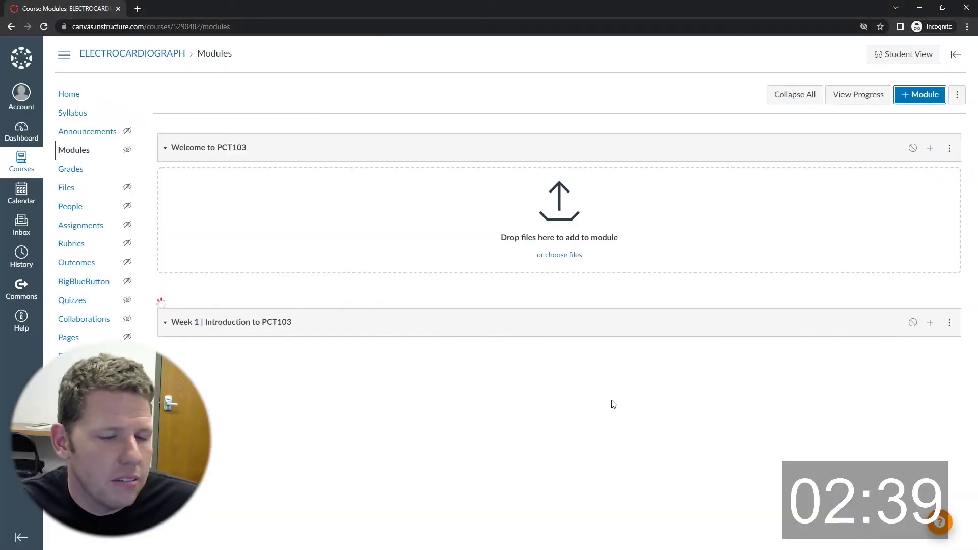
Add the 'Week 2 | ECG Instrumentation' module.
{"action": "left_click", "coordinate": [911, 94]}
{"action": "type", "text": "Week 2 |"}
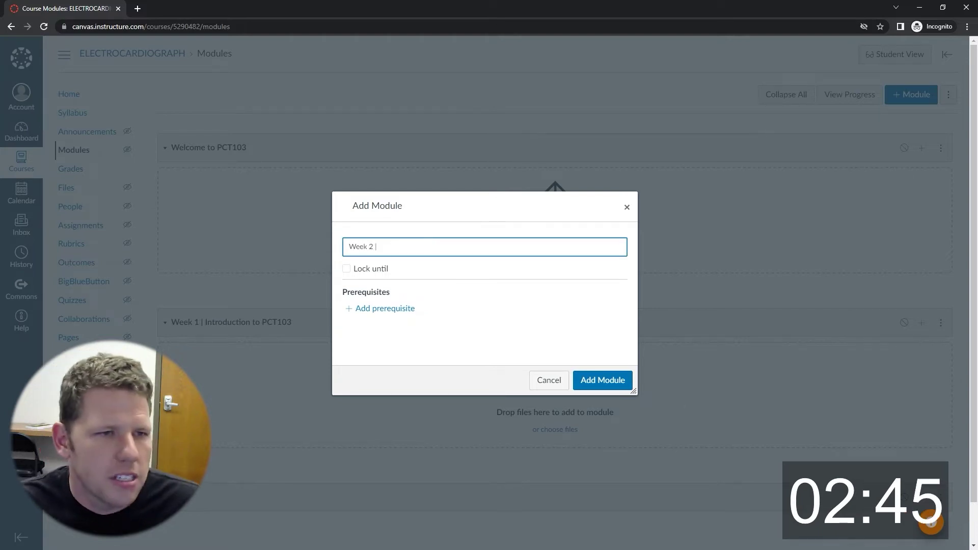
{"action": "key", "text": "alt+Tab"}
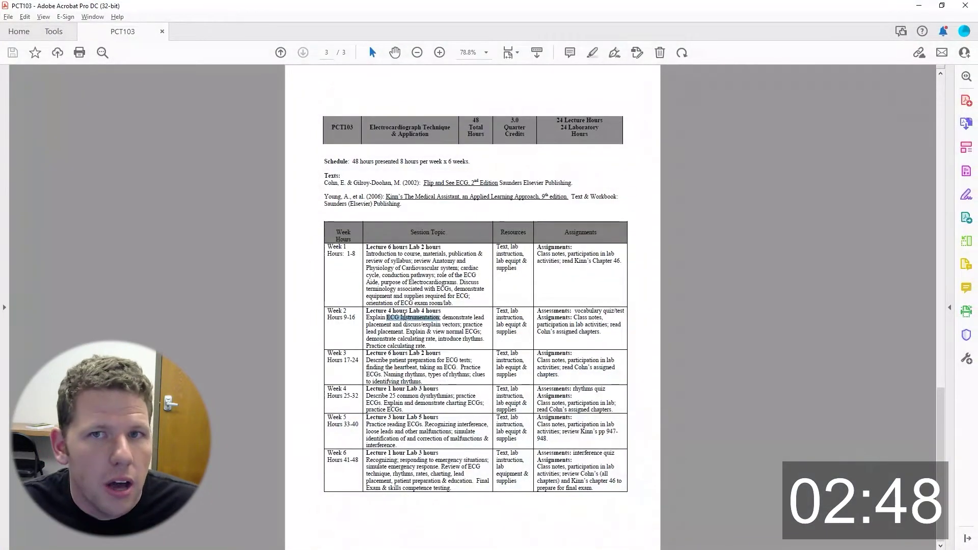
{"action": "key", "text": "super+Left"}
{"action": "key", "text": "super+Up"}
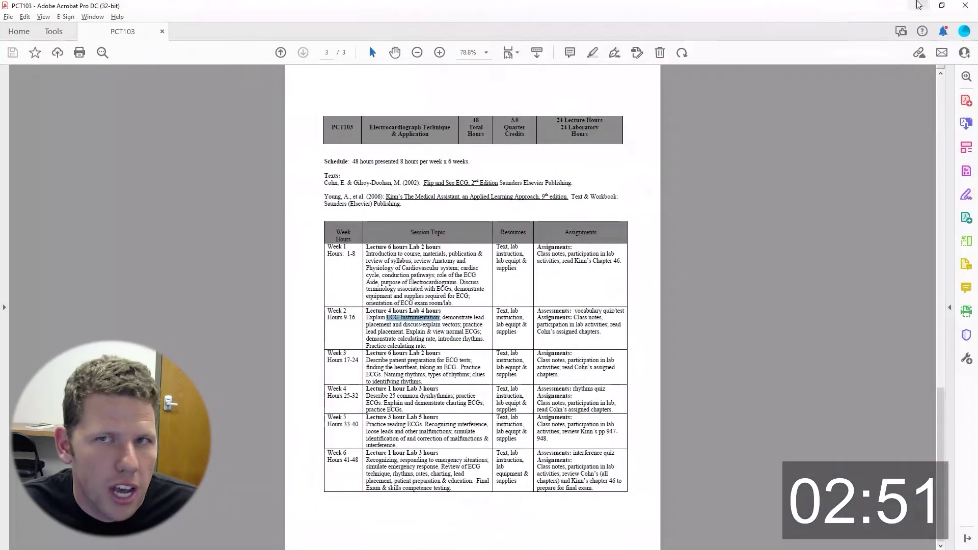
{"action": "left_click", "coordinate": [919, 5]}
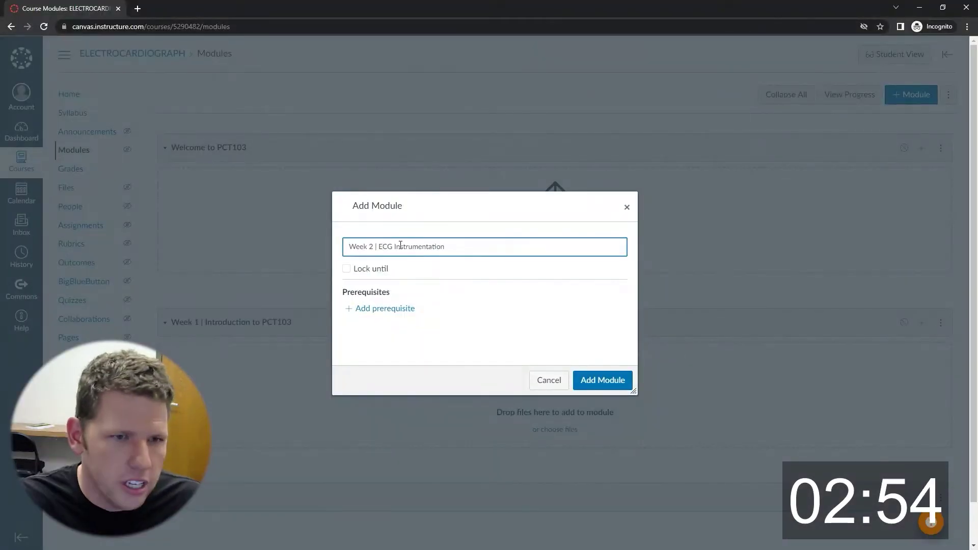
{"action": "left_click", "coordinate": [609, 382]}
Start a new course page titled 'Home Page'.
{"action": "scroll", "coordinate": [223, 377], "scroll_direction": "down", "scroll_amount": 3}
{"action": "scroll", "coordinate": [222, 377], "scroll_direction": "up", "scroll_amount": 3}
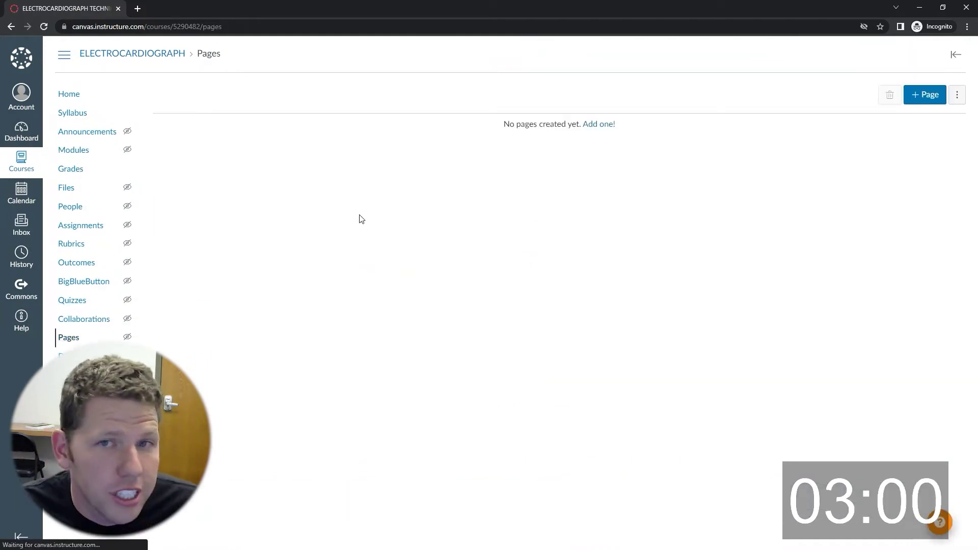
{"action": "left_click", "coordinate": [926, 94]}
{"action": "type", "text": "Home Page"}
{"action": "left_click", "coordinate": [301, 234]}
Search pexels.com for 'medical heart' photos.
{"action": "left_click", "coordinate": [137, 9]}
{"action": "type", "text": "pexels.com"}
{"action": "key", "text": "Return"}
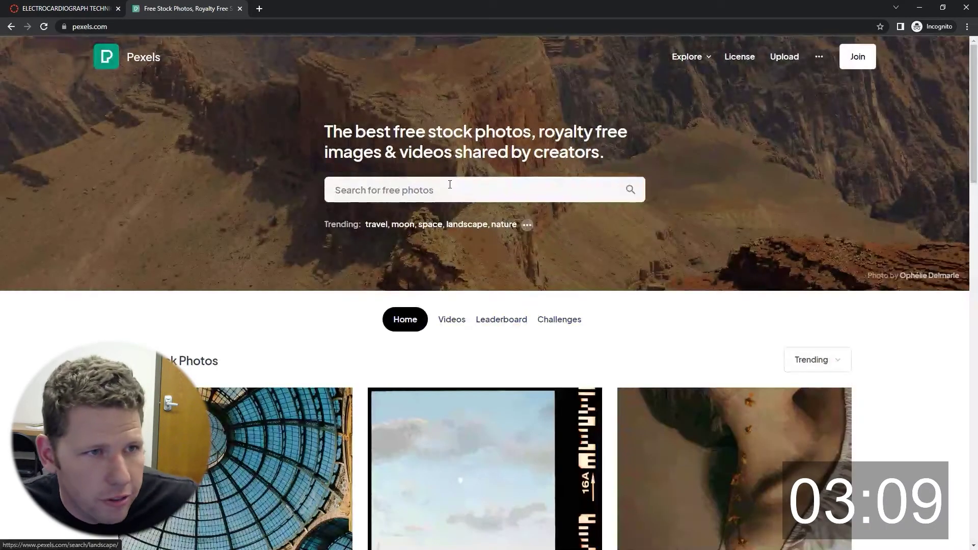
{"action": "type", "text": "medical heart"}
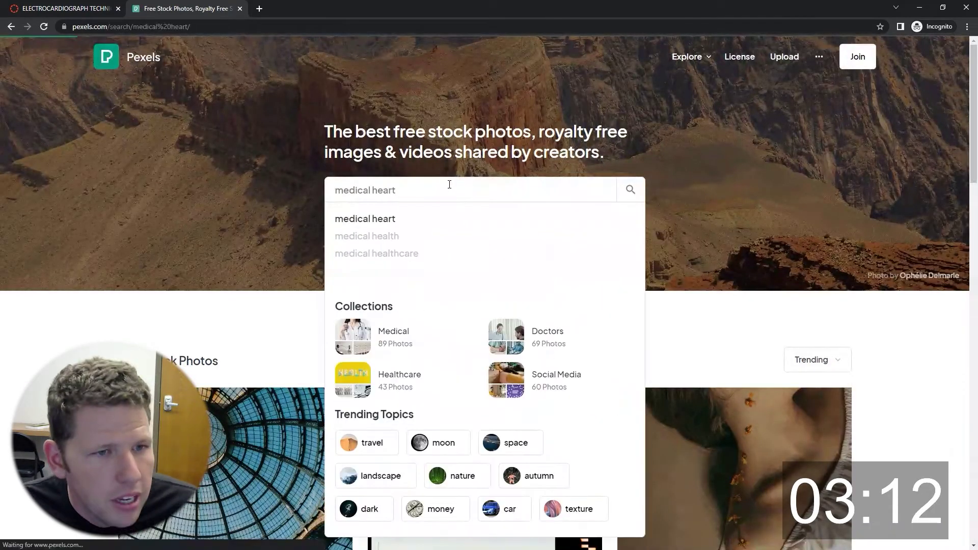
{"action": "key", "text": "Return"}
Download the patient monitor photo from the results and close the Pexels tab.
{"action": "scroll", "coordinate": [544, 264], "scroll_direction": "down", "scroll_amount": 10}
{"action": "scroll", "coordinate": [544, 265], "scroll_direction": "down", "scroll_amount": 10}
{"action": "scroll", "coordinate": [545, 265], "scroll_direction": "down", "scroll_amount": 10}
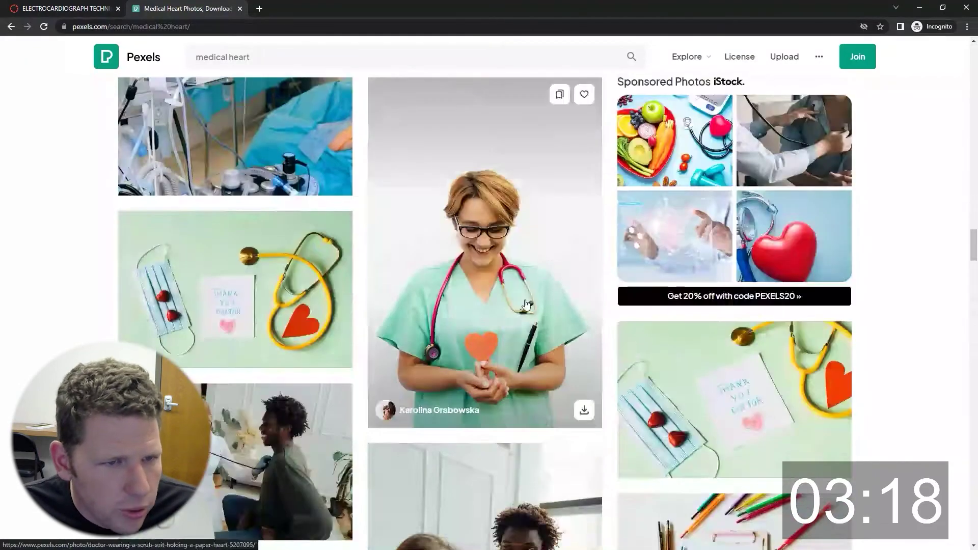
{"action": "scroll", "coordinate": [586, 402], "scroll_direction": "up", "scroll_amount": 5}
{"action": "left_click", "coordinate": [586, 402]}
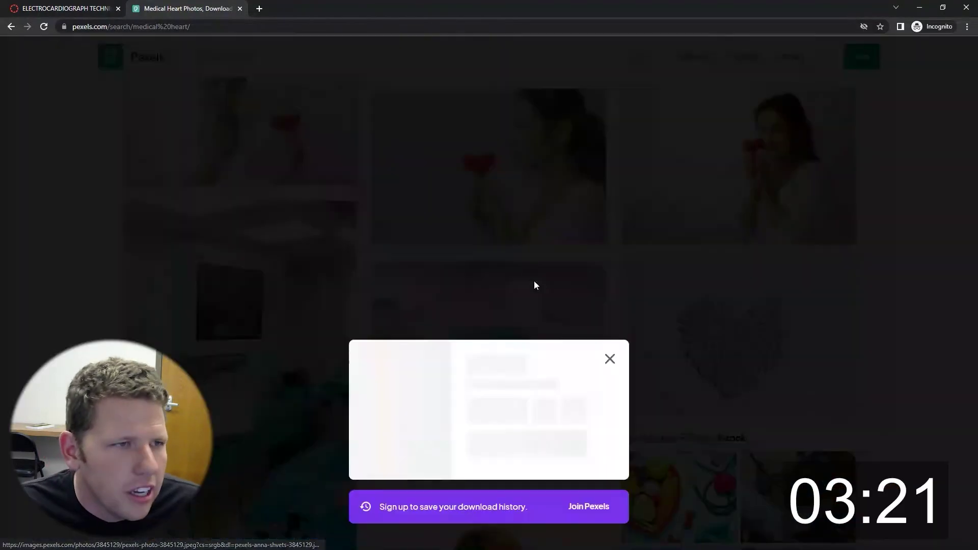
{"action": "key", "text": "Return"}
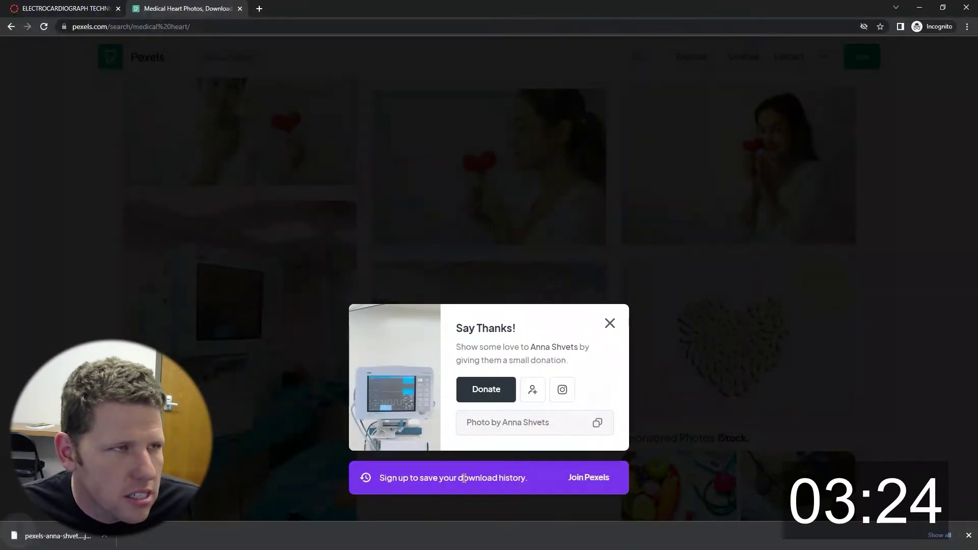
{"action": "key", "text": "ctrl+w"}
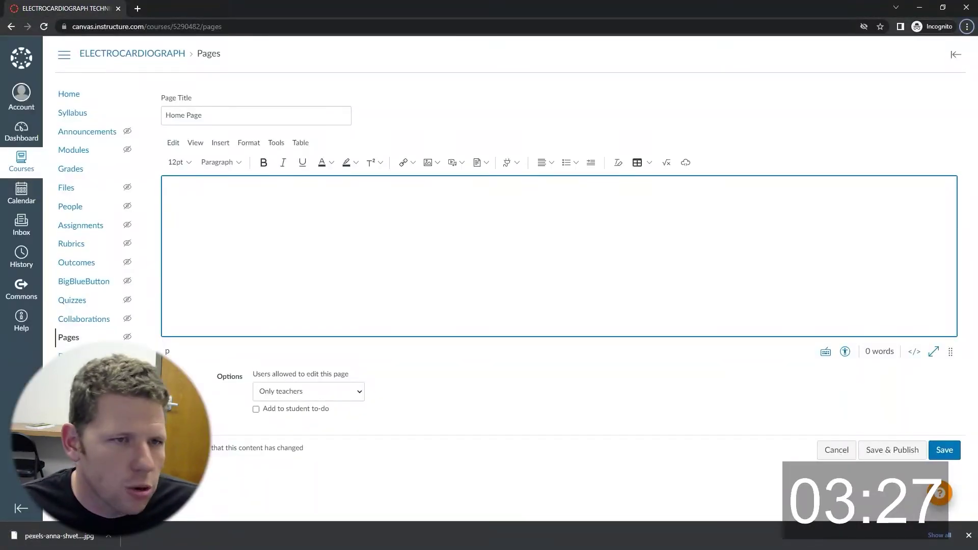
{"action": "key", "text": "alt+Tab"}
{"action": "key", "text": "ctrl+o"}
Copy a wide strip around the monitor into a new clipboard-sized document.
{"action": "key", "text": "Return"}
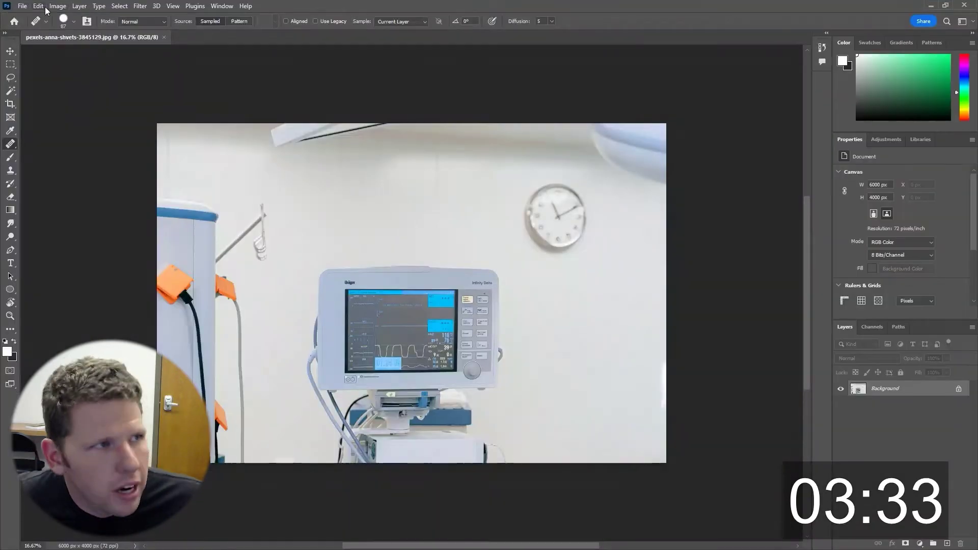
{"action": "key", "text": "m"}
{"action": "left_click_drag", "start_coordinate": [303, 257], "coordinate": [677, 414]}
{"action": "key", "text": "BackSpace"}
{"action": "left_click", "coordinate": [22, 6]}
{"action": "left_click", "coordinate": [28, 17]}
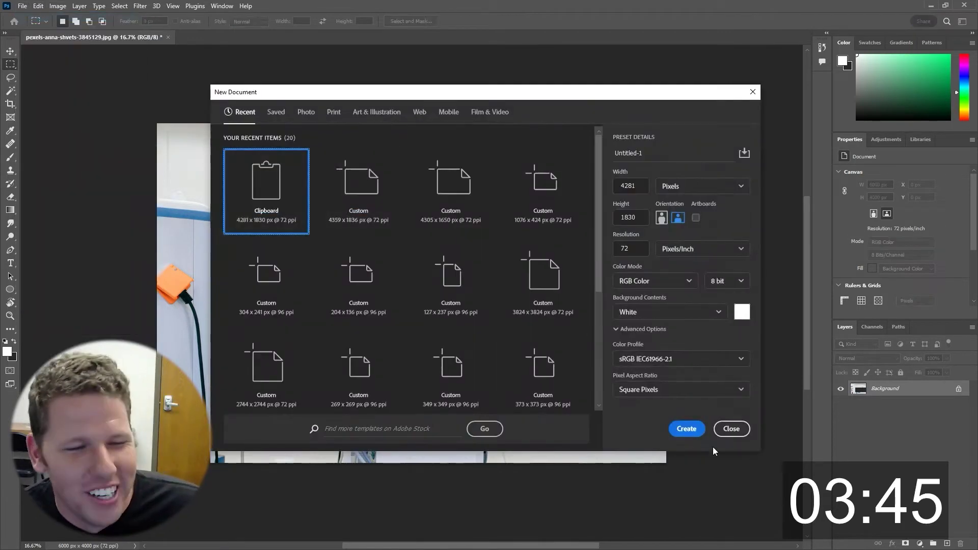
{"action": "left_click", "coordinate": [686, 428]}
{"action": "key", "text": "ctrl+v"}
Resize the image to 250 px high (585 × 250 px).
{"action": "left_click", "coordinate": [57, 6]}
{"action": "left_click", "coordinate": [102, 81]}
{"action": "type", "text": "5"}
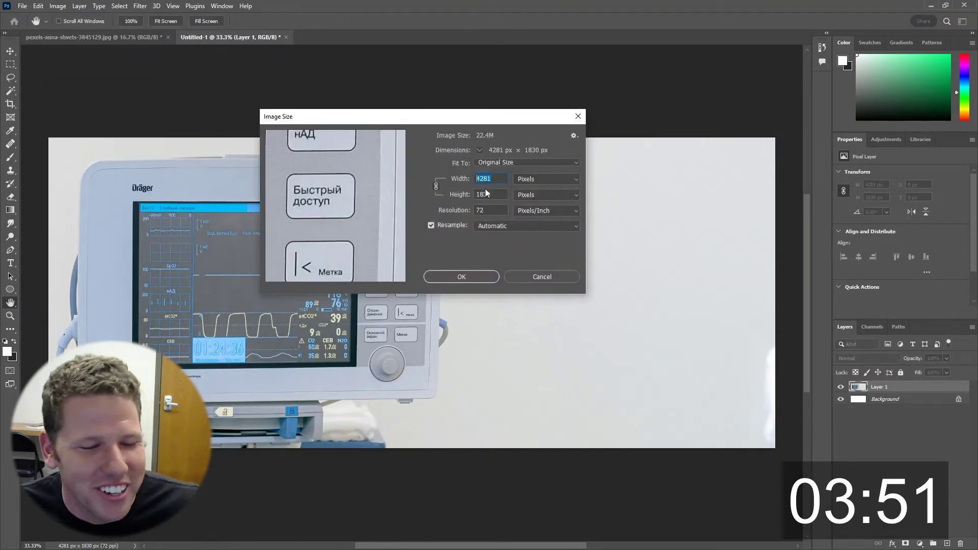
{"action": "key", "text": "Tab"}
{"action": "type", "text": "200"}
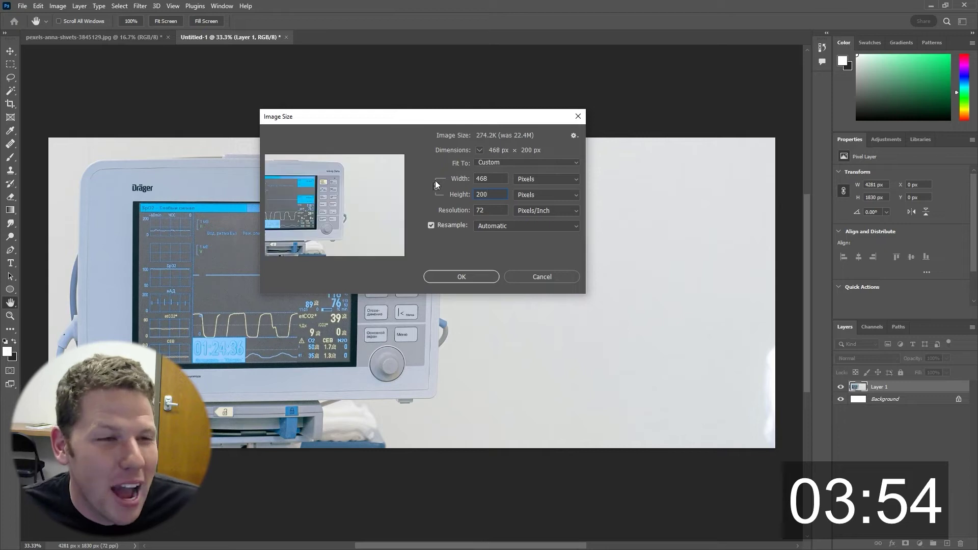
{"action": "key", "text": "BackSpace"}
{"action": "key", "text": "BackSpace"}
{"action": "type", "text": "50"}
{"action": "key", "text": "Return"}
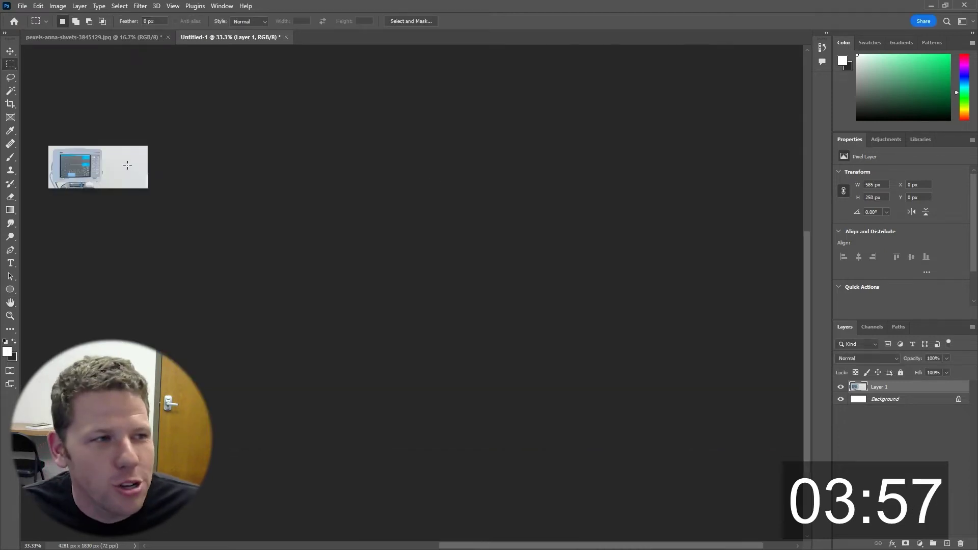
{"action": "key", "text": "m"}
{"action": "scroll", "coordinate": [337, 327], "scroll_direction": "up", "scroll_amount": 10}
{"action": "scroll", "coordinate": [336, 327], "scroll_direction": "down", "scroll_amount": 2}
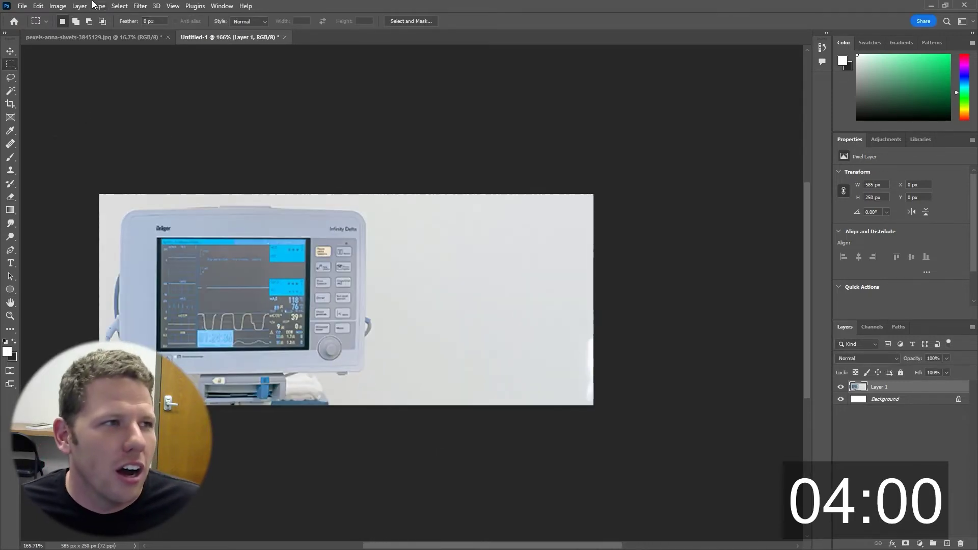
Widen the canvas to 1500 px.
{"action": "left_click", "coordinate": [58, 6]}
{"action": "left_click", "coordinate": [79, 92]}
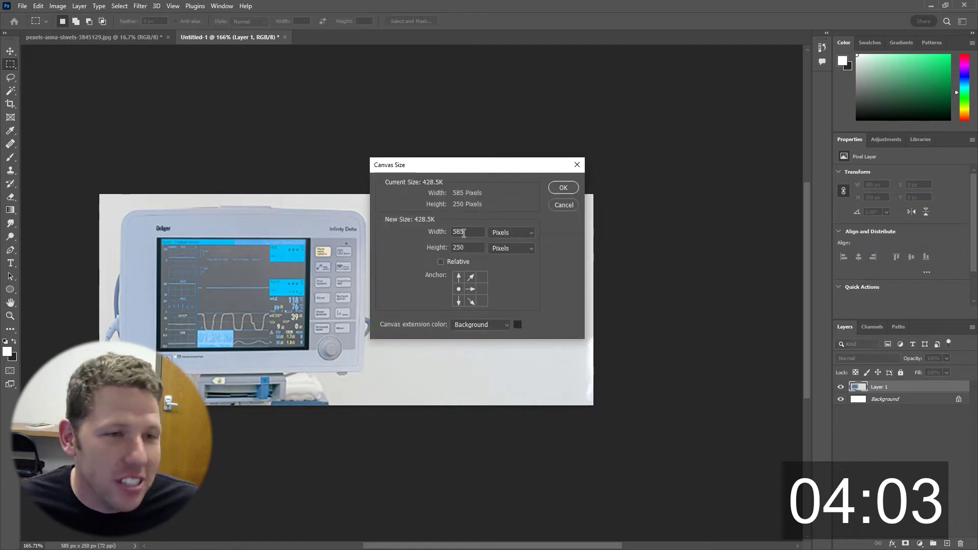
{"action": "double_click", "coordinate": [464, 234]}
{"action": "type", "text": "1500"}
{"action": "key", "text": "Return"}
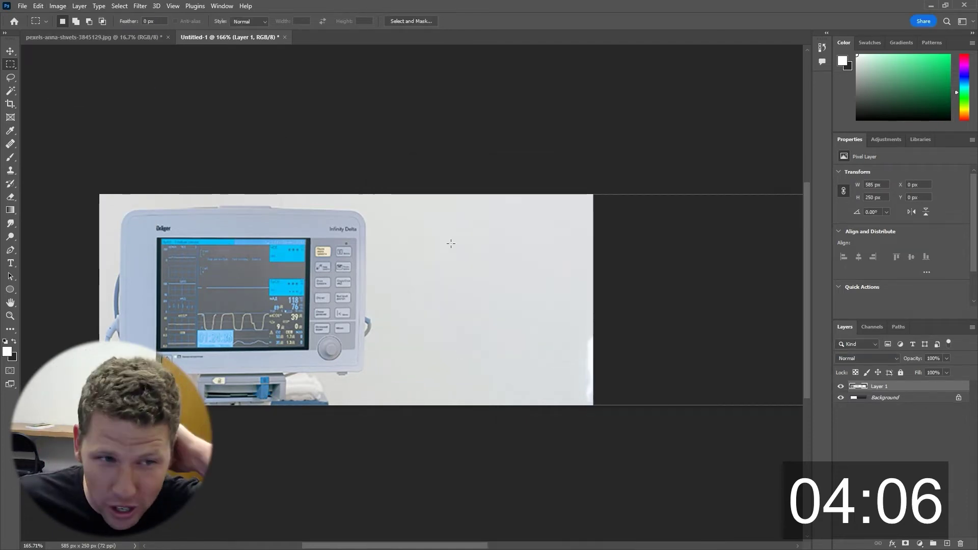
{"action": "scroll", "coordinate": [550, 349], "scroll_direction": "down", "scroll_amount": 3}
{"action": "scroll", "coordinate": [397, 226], "scroll_direction": "right", "scroll_amount": 5}
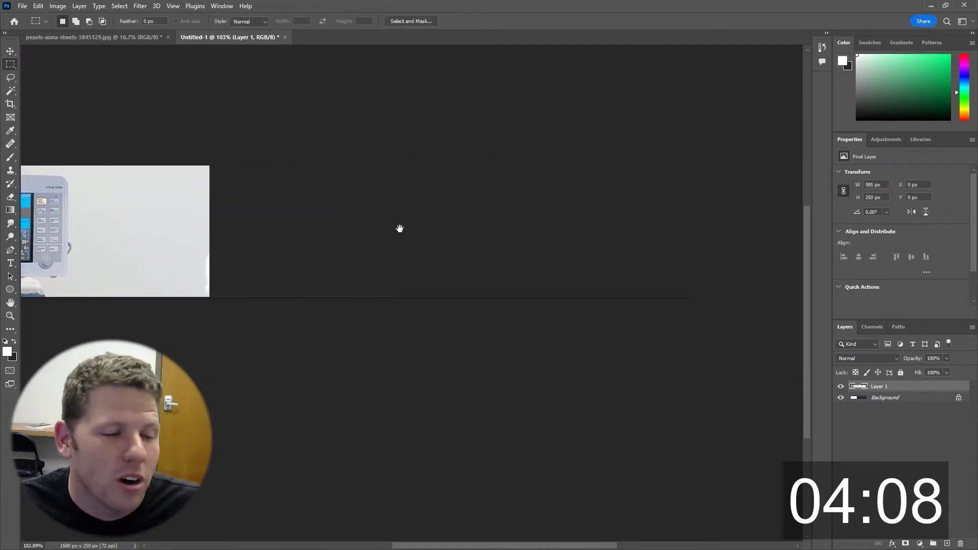
Delete the Background layer and magic-wand select the empty transparent area.
{"action": "left_click", "coordinate": [959, 398]}
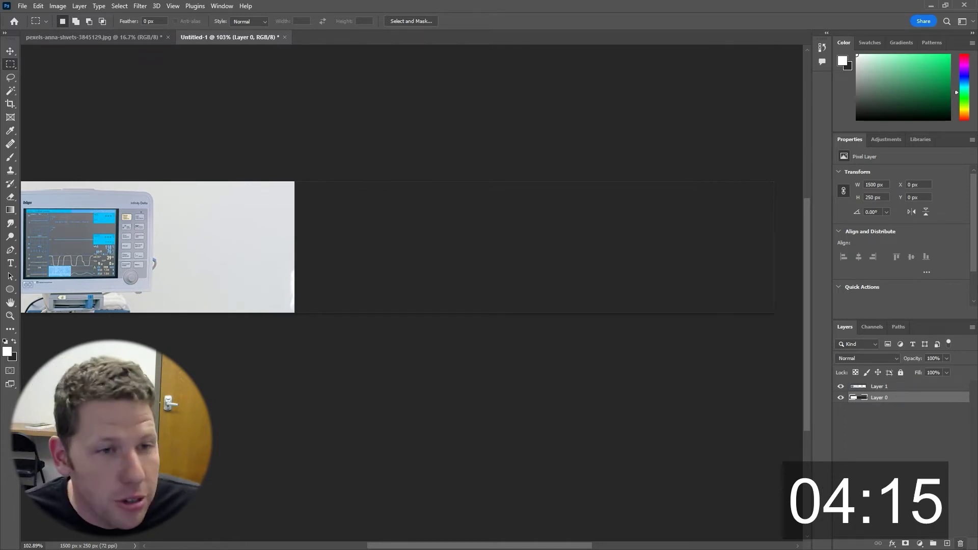
{"action": "key", "text": "Delete"}
{"action": "scroll", "coordinate": [436, 268], "scroll_direction": "down", "scroll_amount": 2}
{"action": "key", "text": "w"}
{"action": "left_click", "coordinate": [399, 242]}
Add the leftover white patch to the selection and fill it with Content-Aware Fill.
{"action": "scroll", "coordinate": [328, 283], "scroll_direction": "up", "scroll_amount": 2}
{"action": "key", "text": "m"}
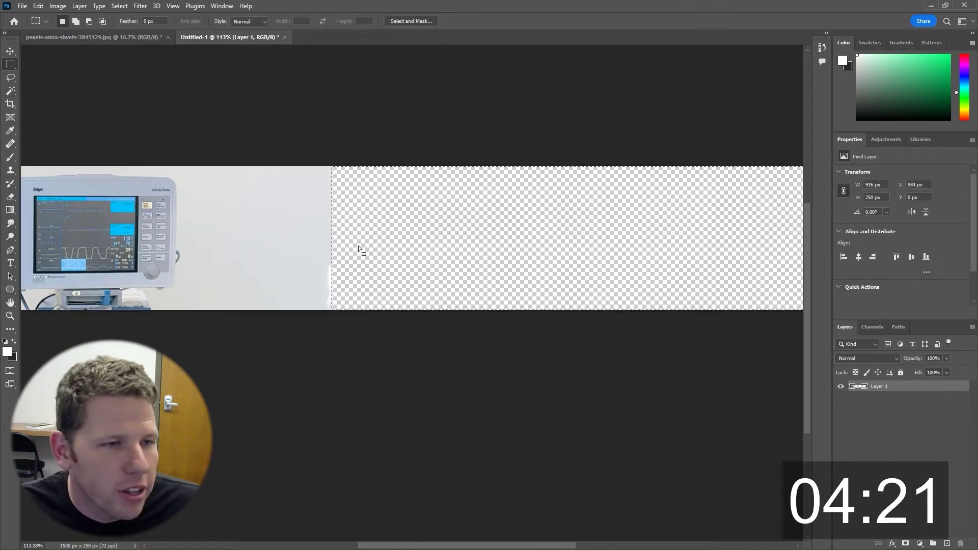
{"action": "left_click_drag", "start_coordinate": [310, 247], "coordinate": [421, 328]}
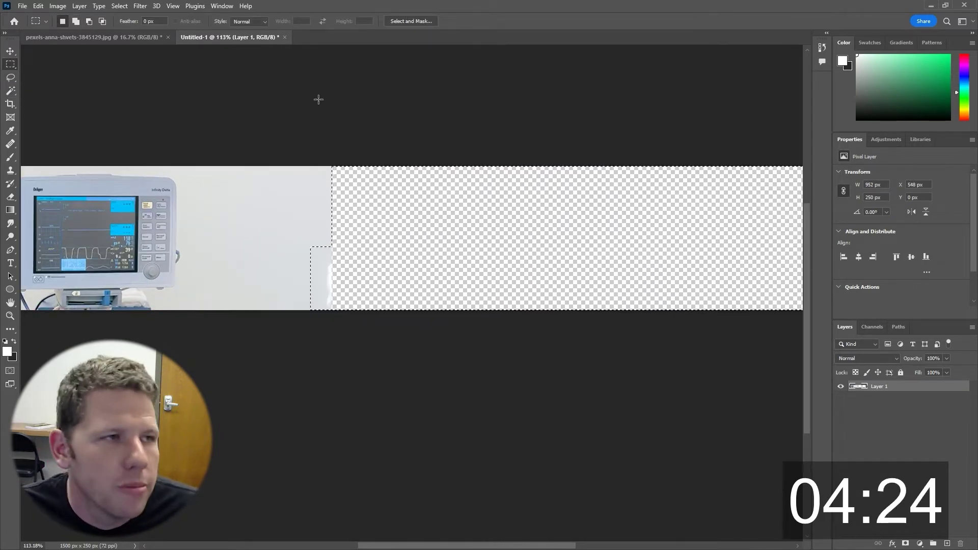
{"action": "left_click", "coordinate": [58, 6]}
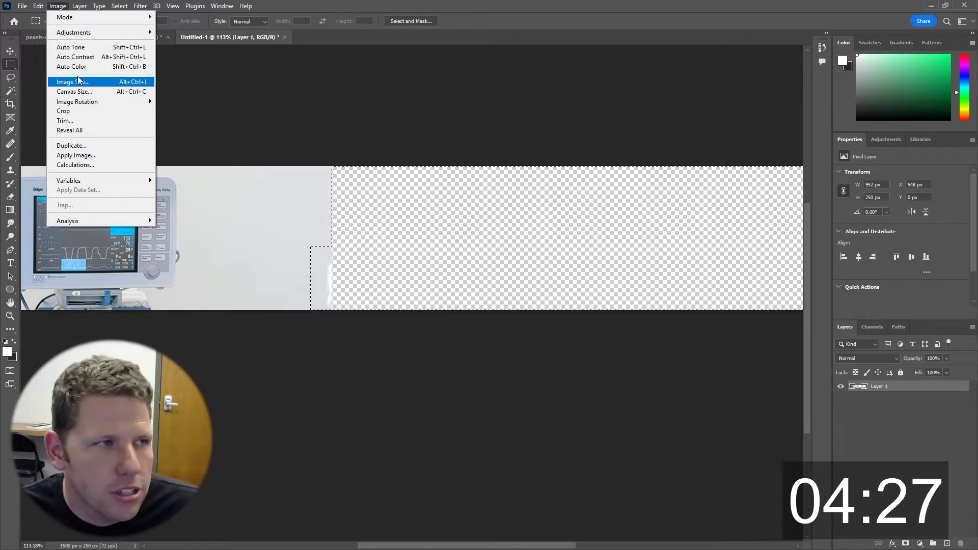
{"action": "mouse_move", "coordinate": [38, 6]}
{"action": "left_click", "coordinate": [79, 185]}
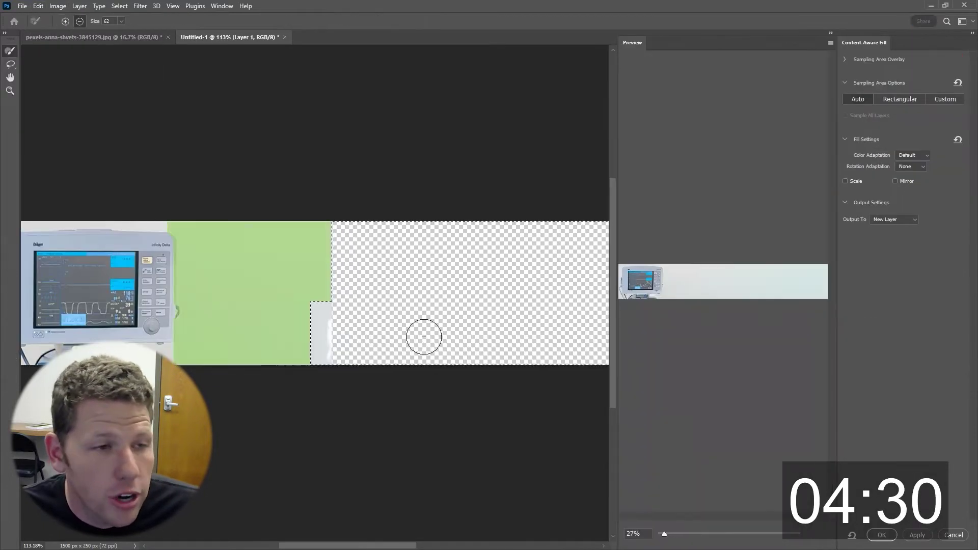
{"action": "key", "text": "Return"}
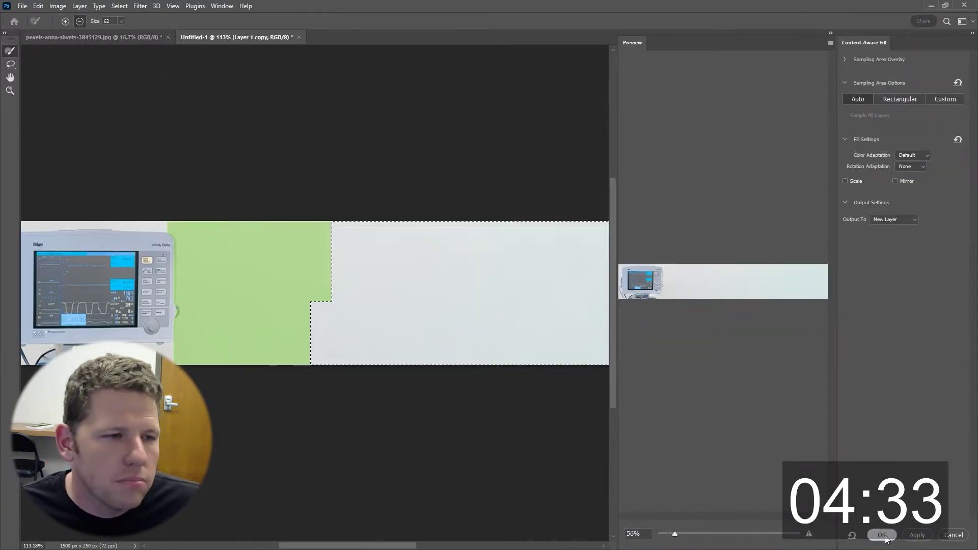
Quick Export the banner as a PNG named Banner.
{"action": "left_click", "coordinate": [22, 6]}
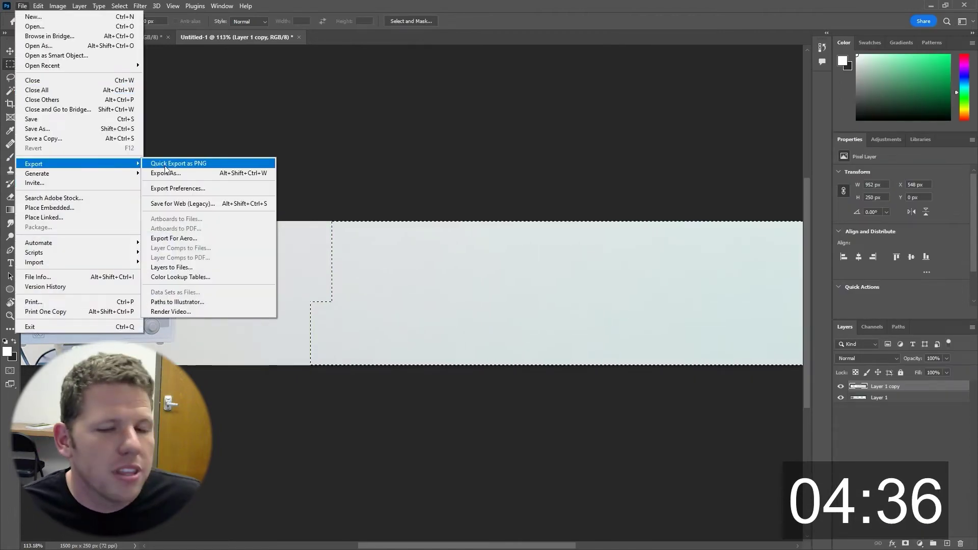
{"action": "mouse_move", "coordinate": [81, 164]}
{"action": "left_click", "coordinate": [160, 163]}
{"action": "type", "text": "Banner"}
{"action": "key", "text": "Return"}
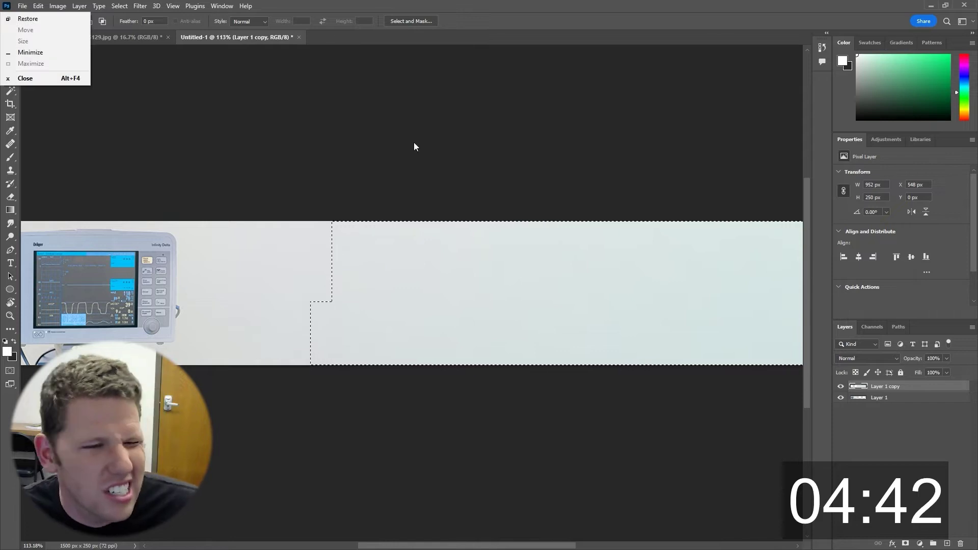
Create a new 1920x1080 Illustrator document and place the banner image on the artboard's left side.
{"action": "key", "text": "alt+Tab"}
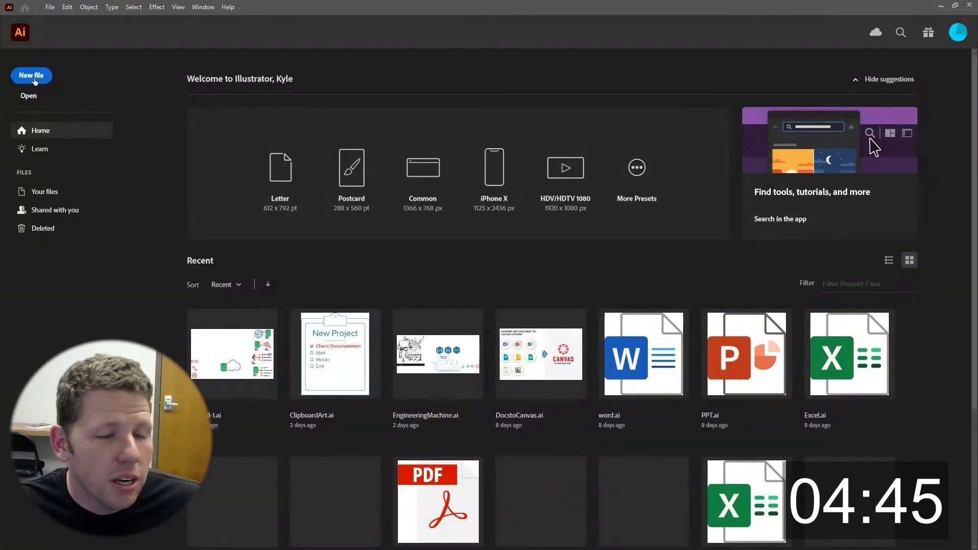
{"action": "left_click", "coordinate": [37, 77]}
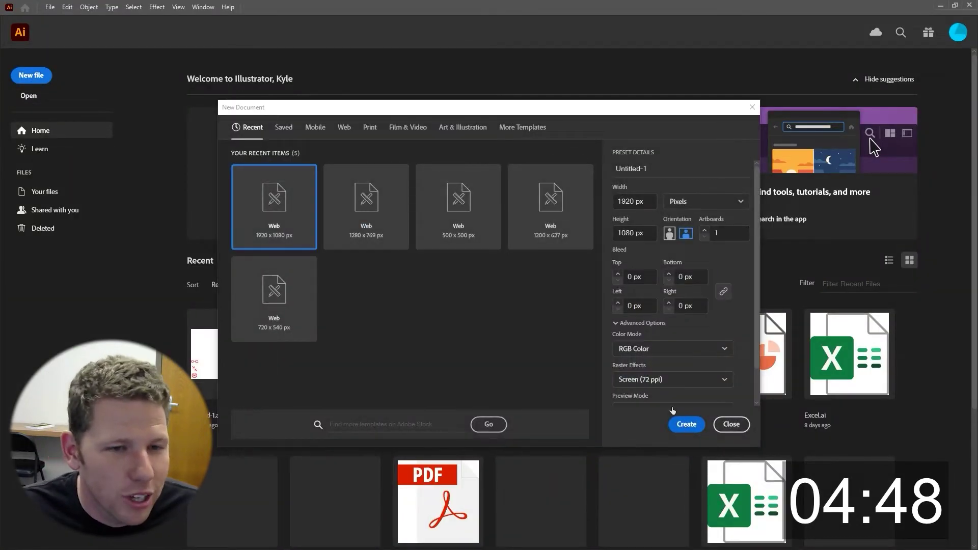
{"action": "key", "text": "Return"}
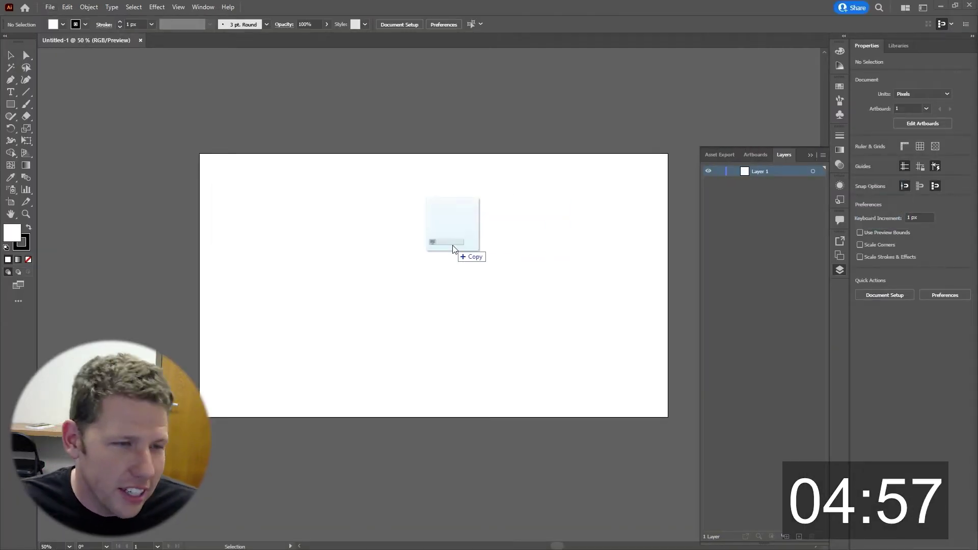
{"action": "left_click_drag", "start_coordinate": [452, 246], "coordinate": [430, 238]}
{"action": "left_click", "coordinate": [427, 101]}
Flip the banner image horizontally with the Reflect tool.
{"action": "left_click", "coordinate": [12, 94]}
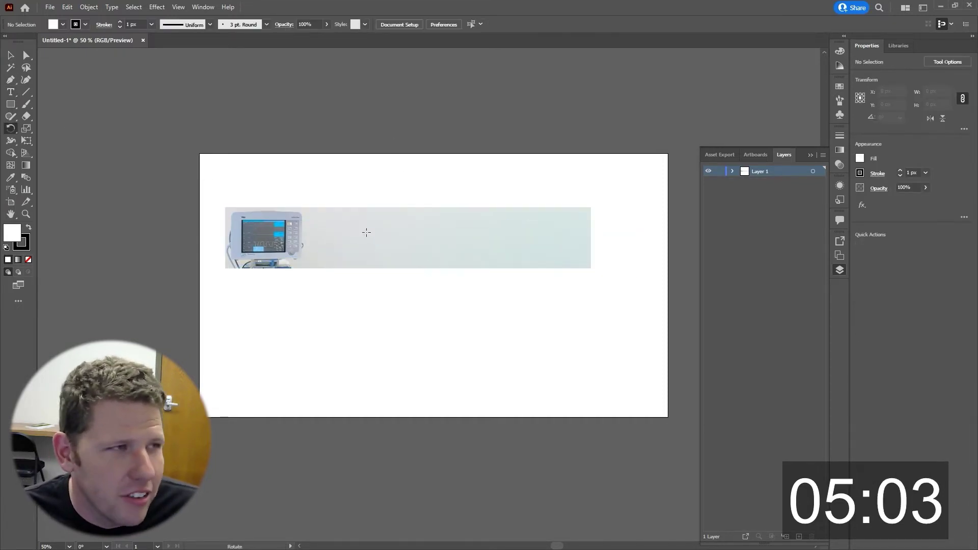
{"action": "key", "text": "o"}
{"action": "left_click", "coordinate": [396, 240], "text": "ctrl"}
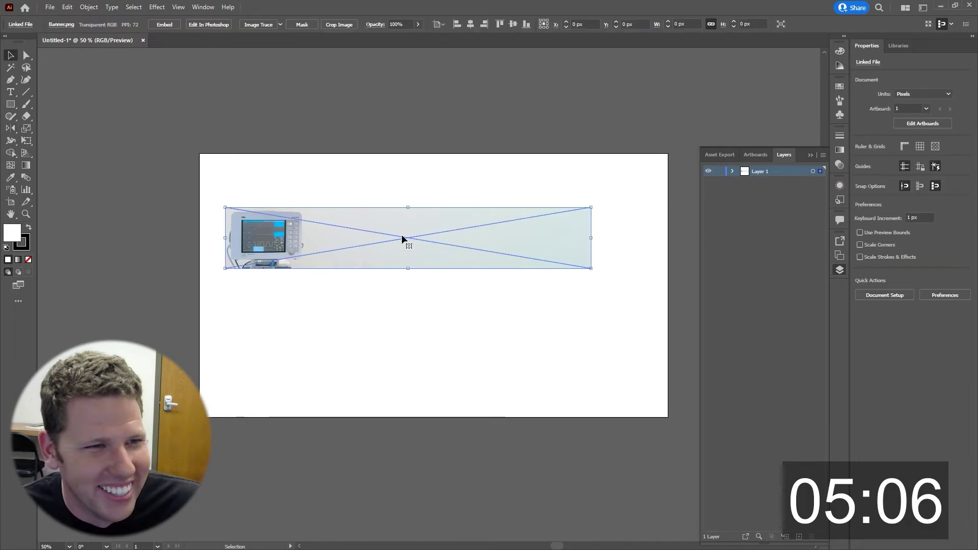
{"action": "left_click_drag", "start_coordinate": [404, 240], "coordinate": [556, 273]}
{"action": "key", "text": "v"}
Add a placeholder text line on the banner and return to the PCT103 syllabus PDF.
{"action": "key", "text": "t"}
{"action": "left_click", "coordinate": [261, 232]}
{"action": "key", "text": "alt+Tab"}
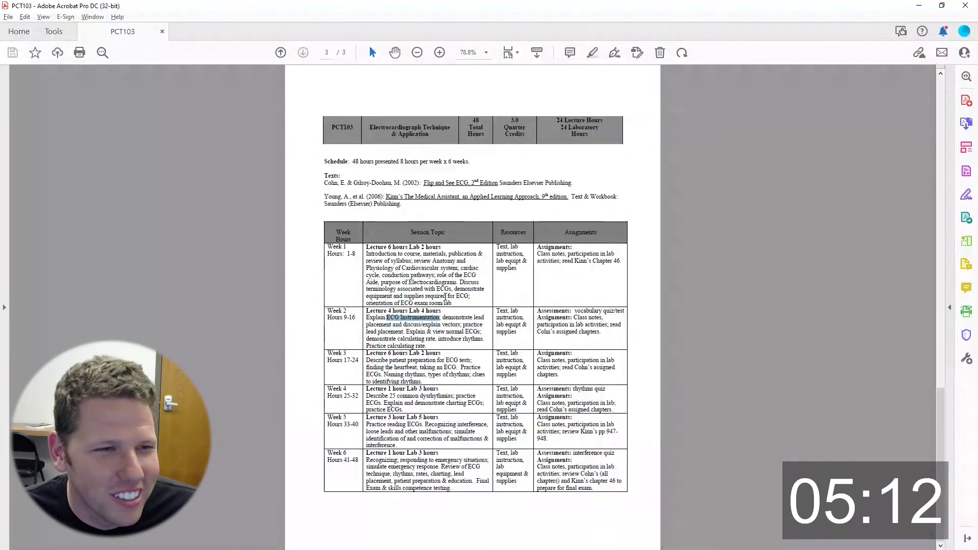
{"action": "scroll", "coordinate": [408, 232], "scroll_direction": "up", "scroll_amount": 15}
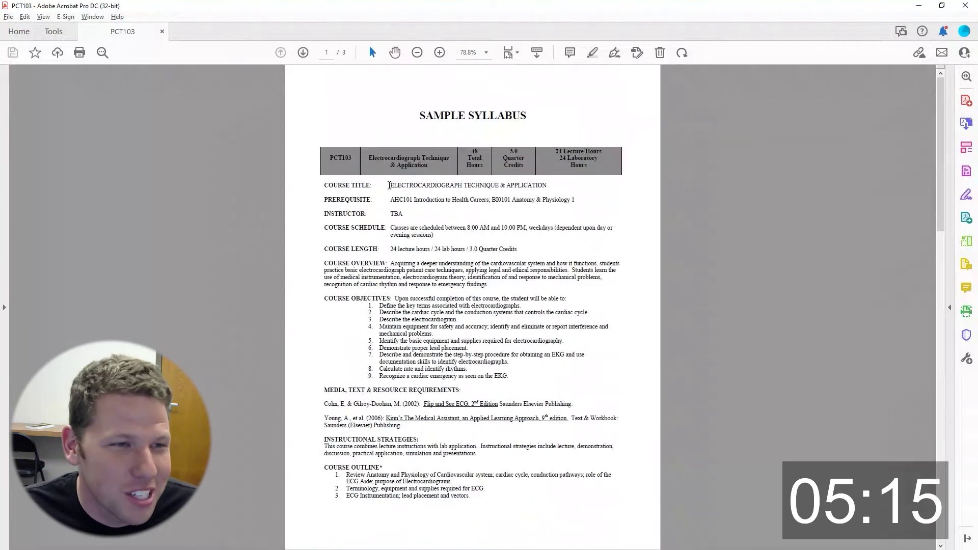
Replace the placeholder with the course title ELECTROCARDIOGRAPH TECHNIQUE & APPLICATION copied from the syllabus.
{"action": "left_click_drag", "start_coordinate": [390, 184], "coordinate": [547, 185]}
{"action": "key", "text": "ctrl+c"}
{"action": "key", "text": "alt+Tab"}
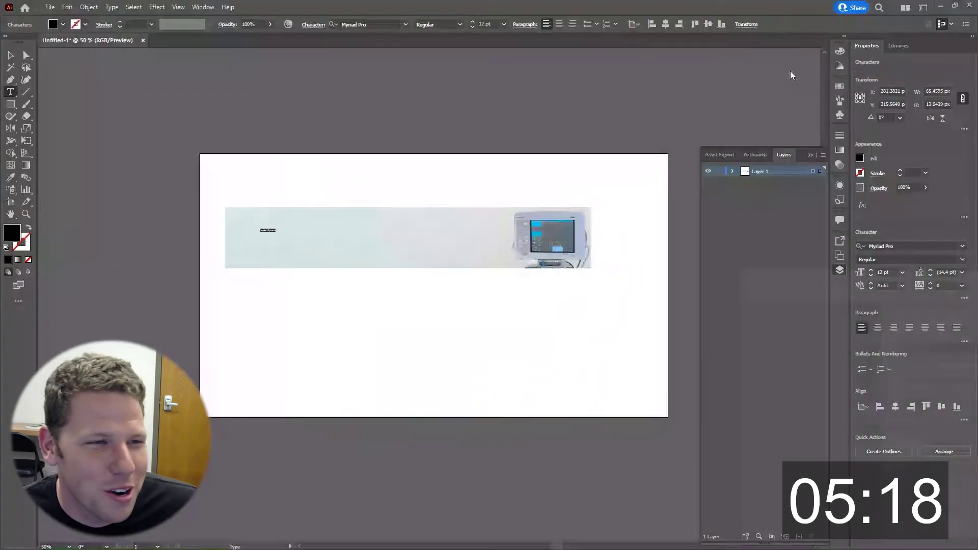
{"action": "key", "text": "ctrl+plus"}
{"action": "key", "text": "ctrl+plus"}
{"action": "key", "text": "ctrl+plus"}
{"action": "key", "text": "ctrl+a"}
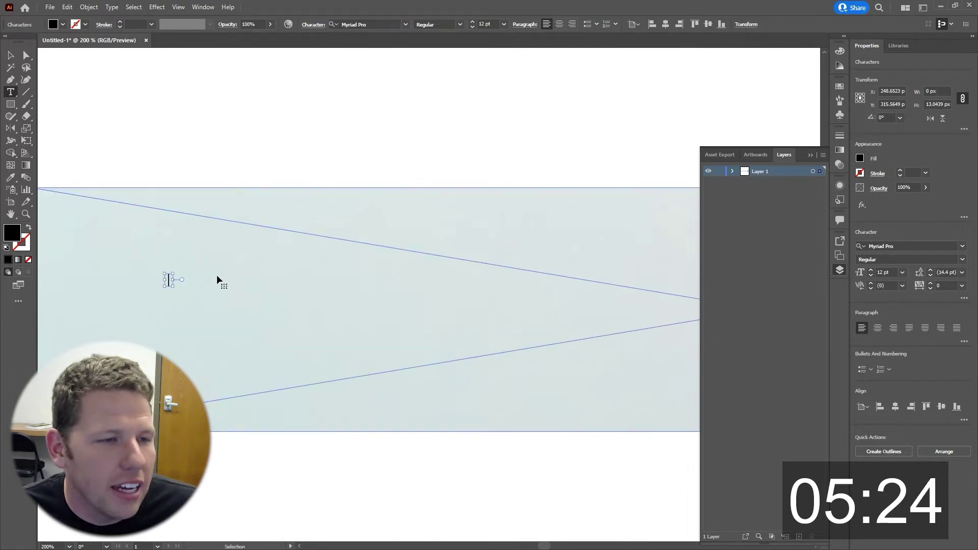
{"action": "key", "text": "ctrl+v"}
{"action": "key", "text": "ctrl+0"}
{"action": "key", "text": "Escape"}
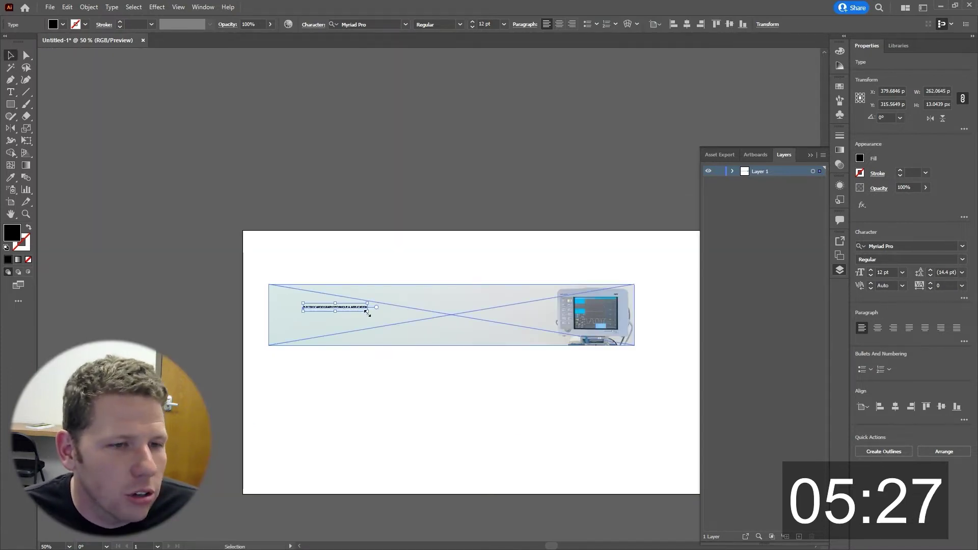
Move the title to the banner's left side and make it area type wrapping over two lines.
{"action": "left_click_drag", "start_coordinate": [379, 317], "coordinate": [545, 382]}
{"action": "left_click_drag", "start_coordinate": [504, 308], "coordinate": [475, 300]}
{"action": "key", "text": "t"}
{"action": "key", "text": "Escape"}
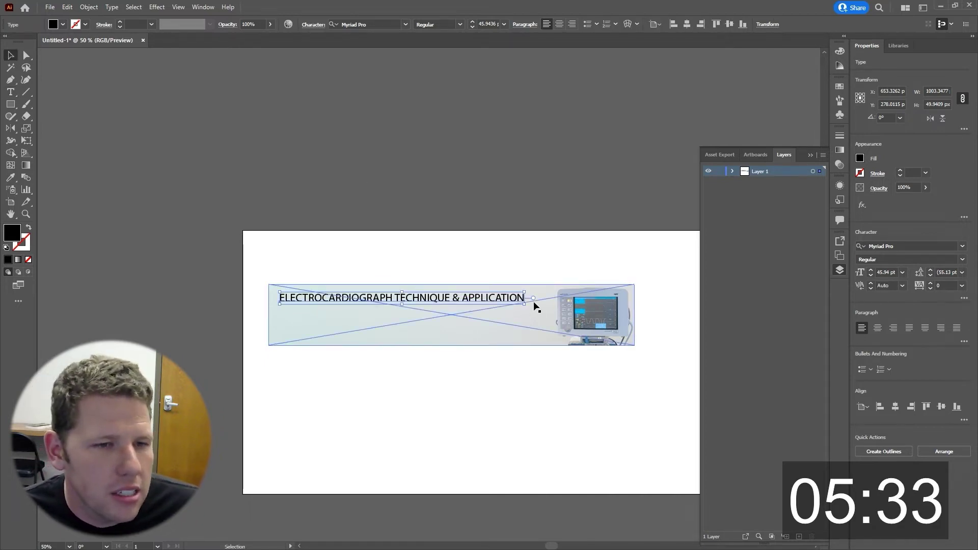
{"action": "double_click", "coordinate": [534, 299]}
{"action": "left_click_drag", "start_coordinate": [524, 304], "coordinate": [455, 306]}
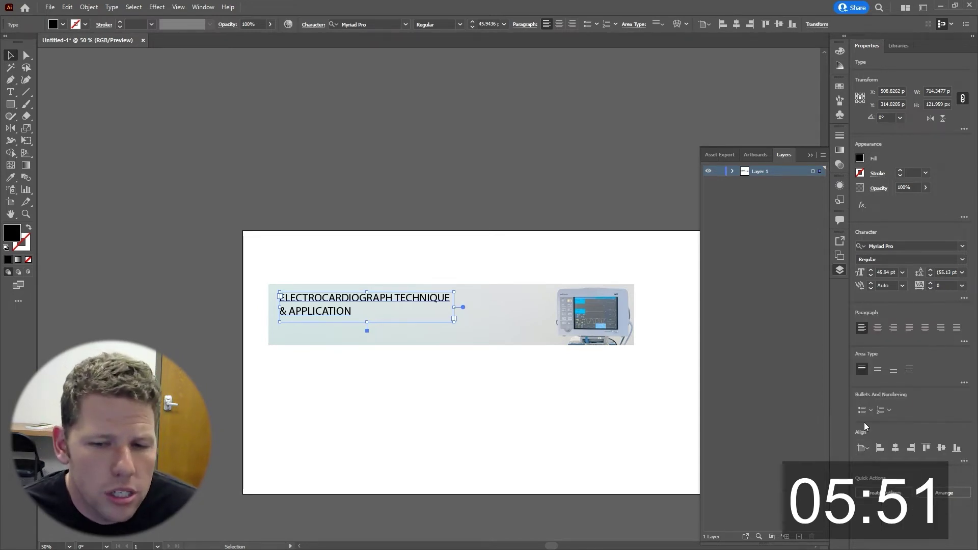
Check the text area options and paragraph settings, leaving them unchanged.
{"action": "left_click", "coordinate": [964, 384]}
{"action": "left_click", "coordinate": [562, 422]}
{"action": "left_click", "coordinate": [963, 342]}
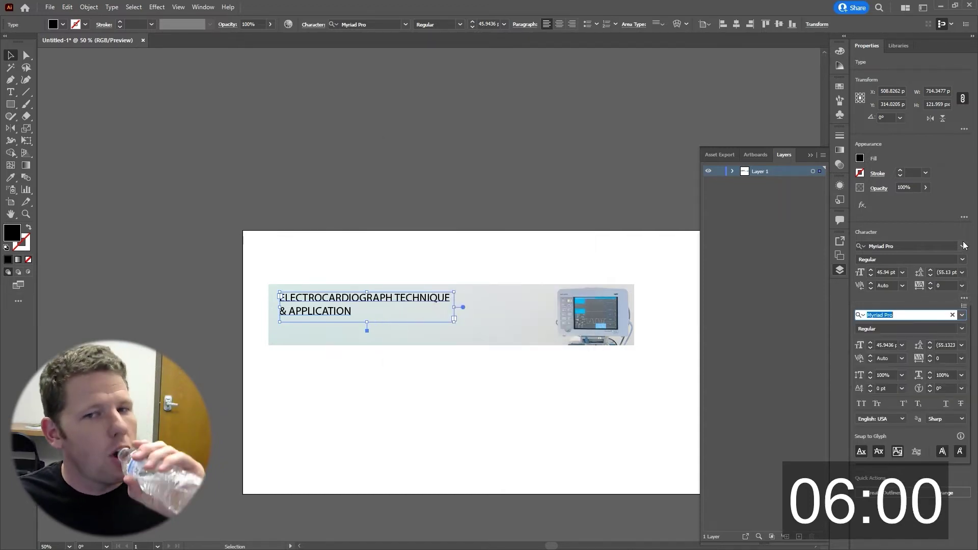
{"action": "left_click", "coordinate": [964, 350]}
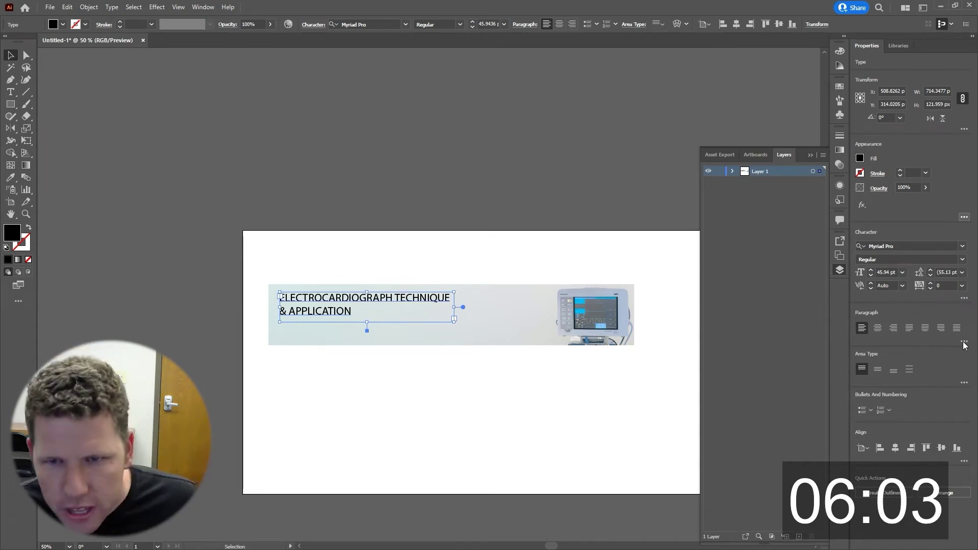
{"action": "left_click", "coordinate": [964, 341]}
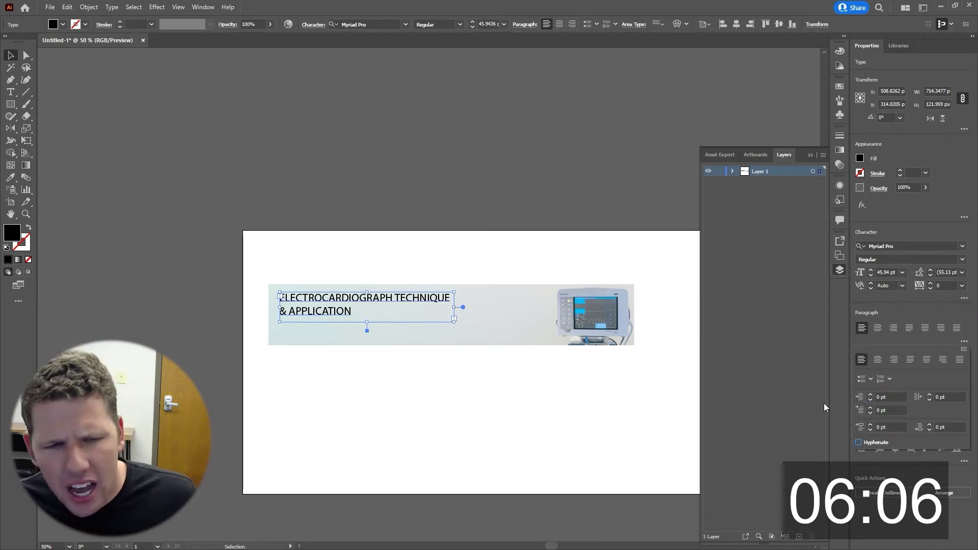
{"action": "left_click", "coordinate": [546, 267]}
Enlarge the title text to 62.29 pt.
{"action": "left_click", "coordinate": [57, 76]}
{"action": "left_click", "coordinate": [428, 302]}
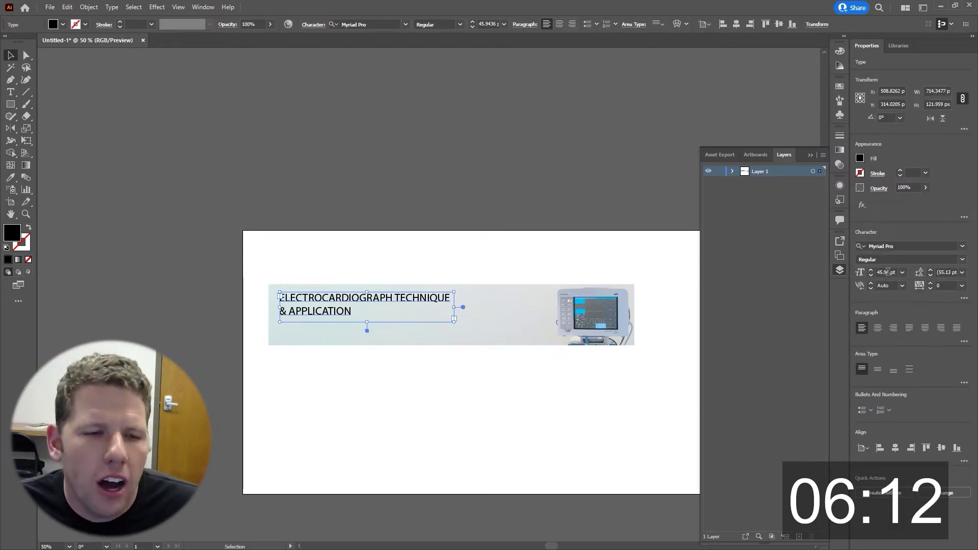
{"action": "left_click", "coordinate": [902, 272]}
{"action": "left_click", "coordinate": [924, 364]}
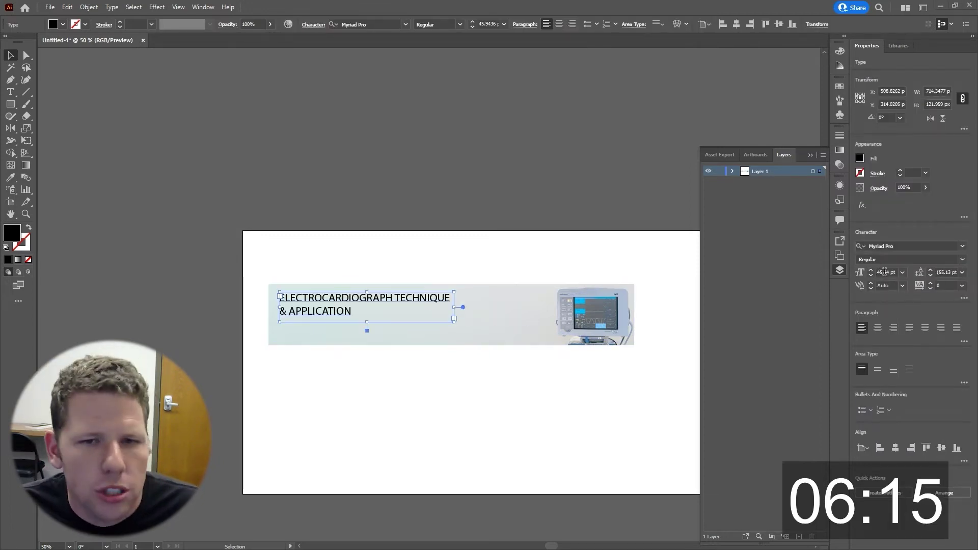
{"action": "left_click_drag", "start_coordinate": [463, 310], "coordinate": [514, 327]}
Select the title and banner image together and export them as the PNG asset Banner_Home.
{"action": "left_click", "coordinate": [370, 374]}
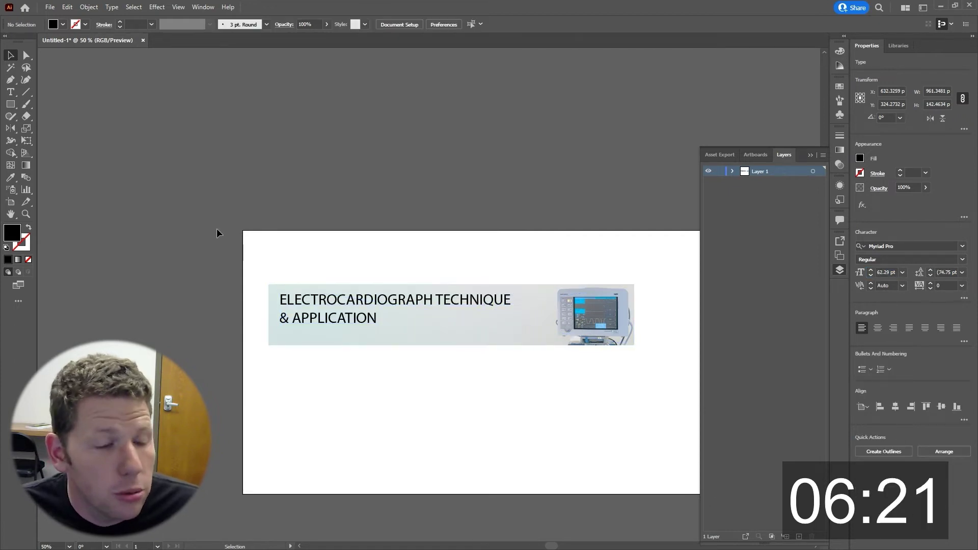
{"action": "left_click_drag", "start_coordinate": [273, 277], "coordinate": [484, 321]}
{"action": "right_click", "coordinate": [484, 321]}
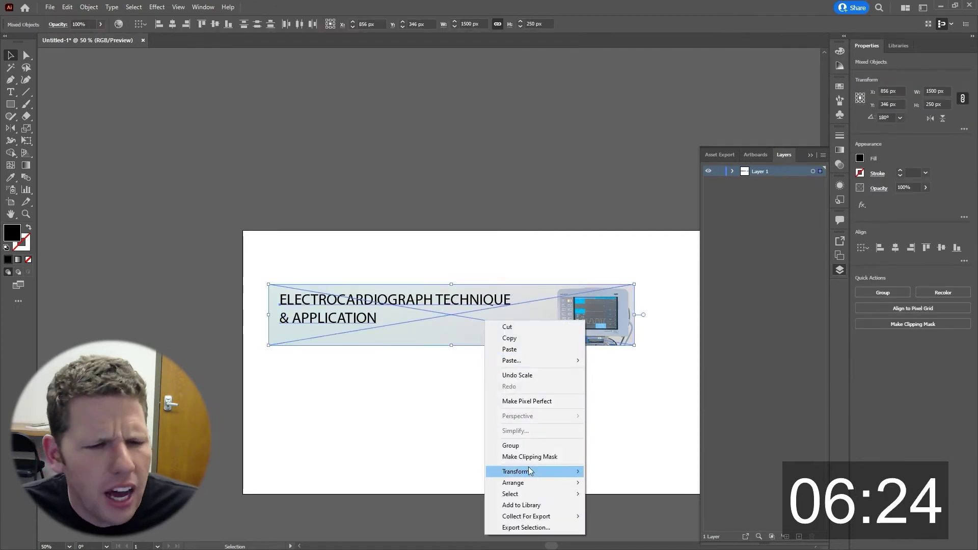
{"action": "left_click", "coordinate": [524, 527]}
{"action": "left_click", "coordinate": [298, 211]}
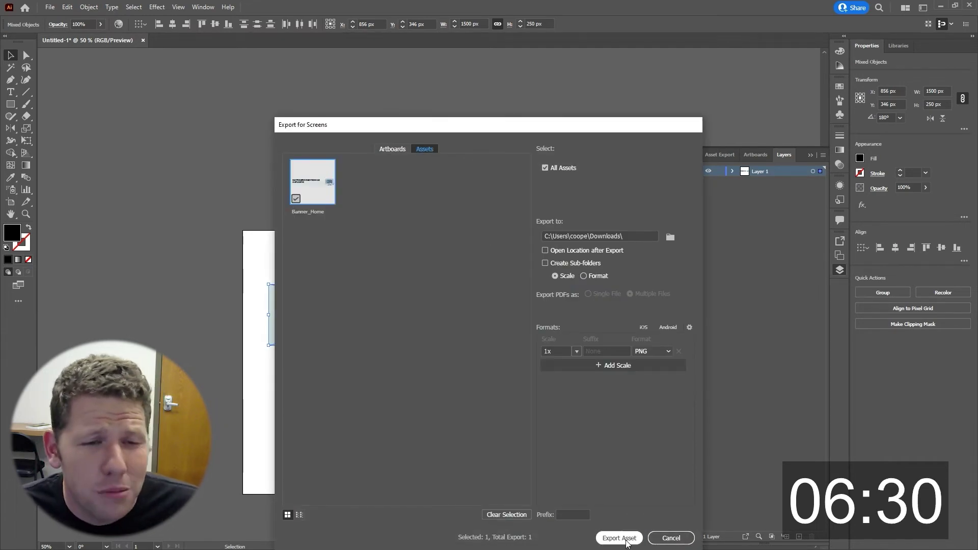
{"action": "left_click", "coordinate": [619, 538]}
{"action": "key", "text": "alt+Tab"}
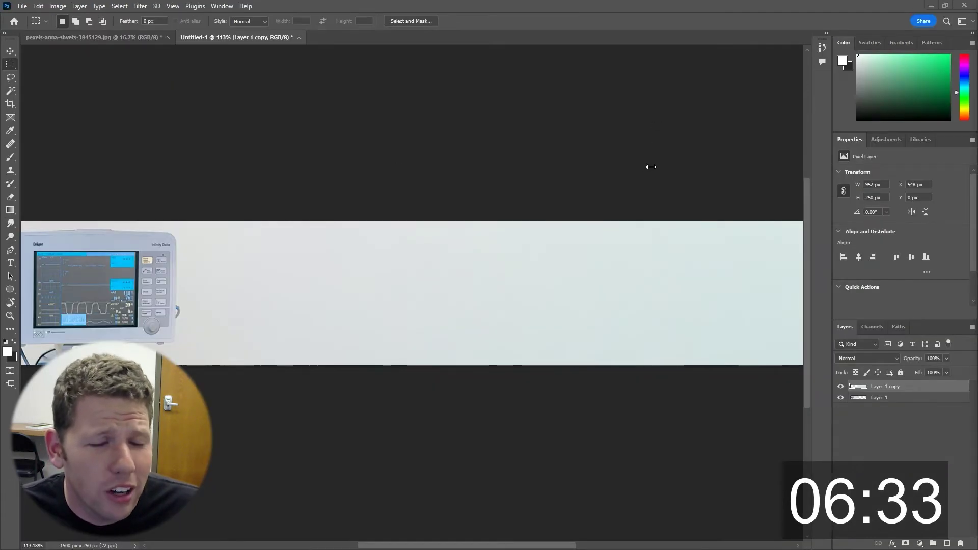
Upload Banner_Home.png to the top of the Home Page with alt text 'Electrocardiograph Techniqu'.
{"action": "key", "text": "alt+Tab"}
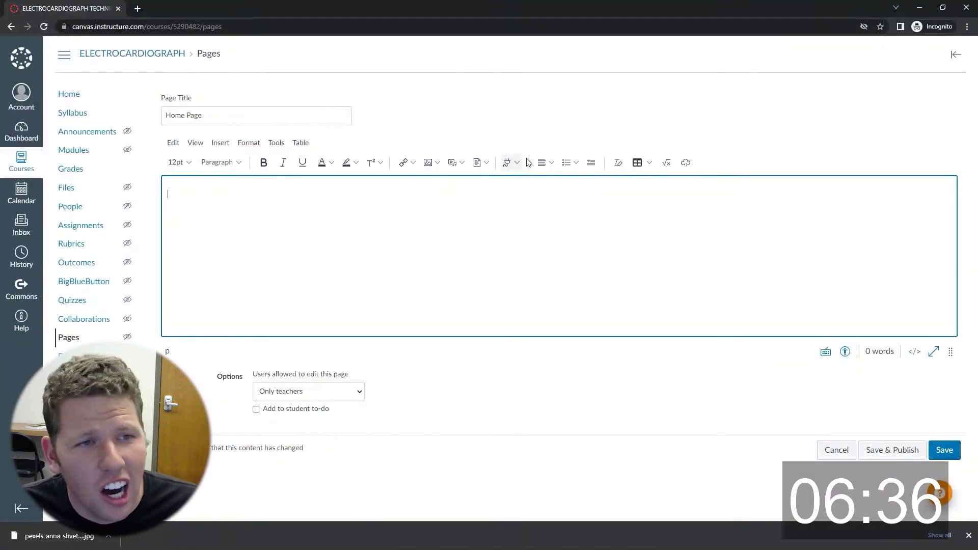
{"action": "left_click", "coordinate": [431, 163]}
{"action": "left_click", "coordinate": [458, 182]}
{"action": "left_click", "coordinate": [458, 227]}
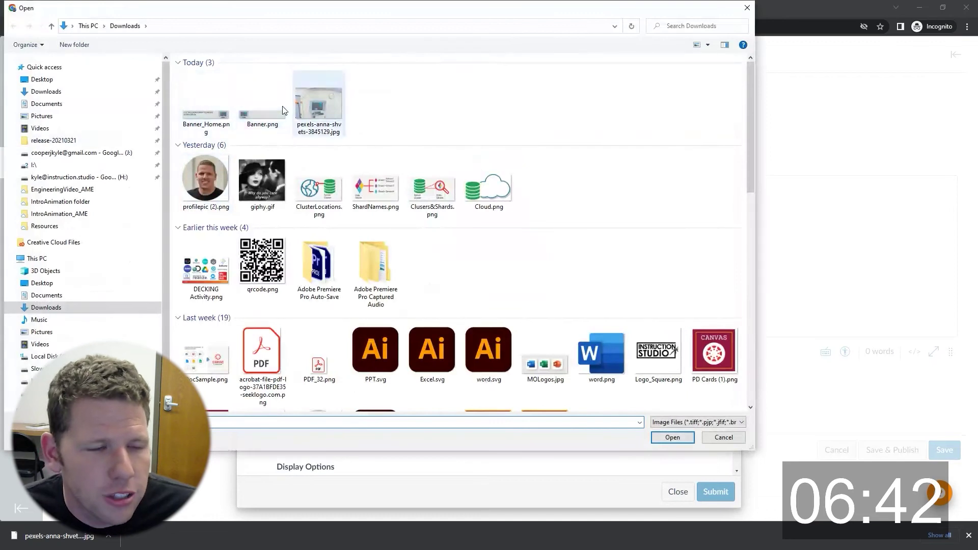
{"action": "double_click", "coordinate": [203, 108]}
{"action": "scroll", "coordinate": [312, 425], "scroll_direction": "down", "scroll_amount": 2}
{"action": "left_click", "coordinate": [317, 351]}
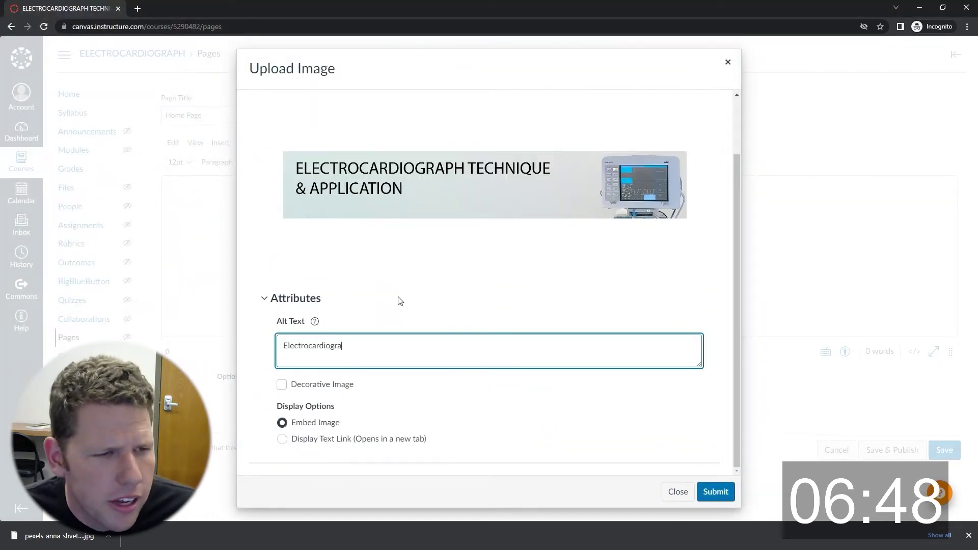
{"action": "type", "text": "Electrocardiograph Technique and Application"}
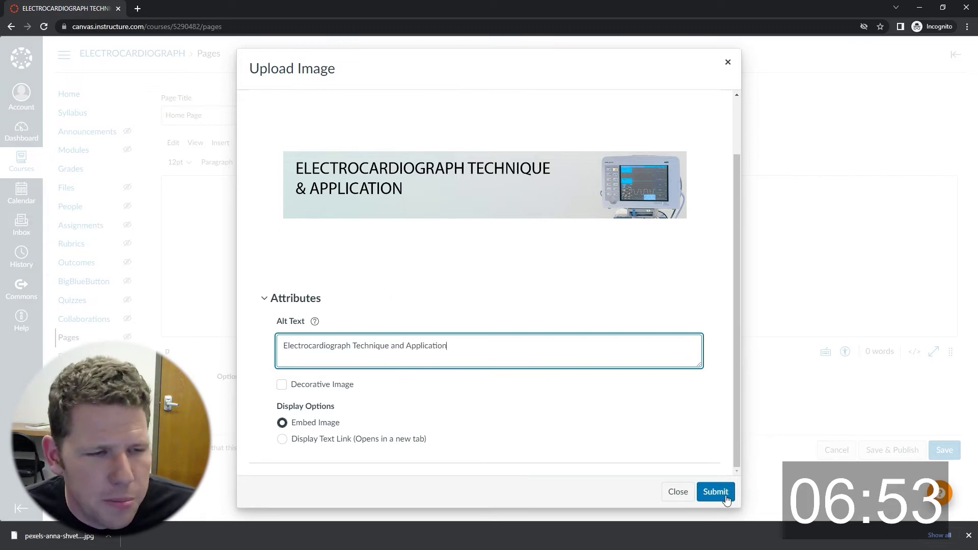
{"action": "left_click", "coordinate": [725, 496]}
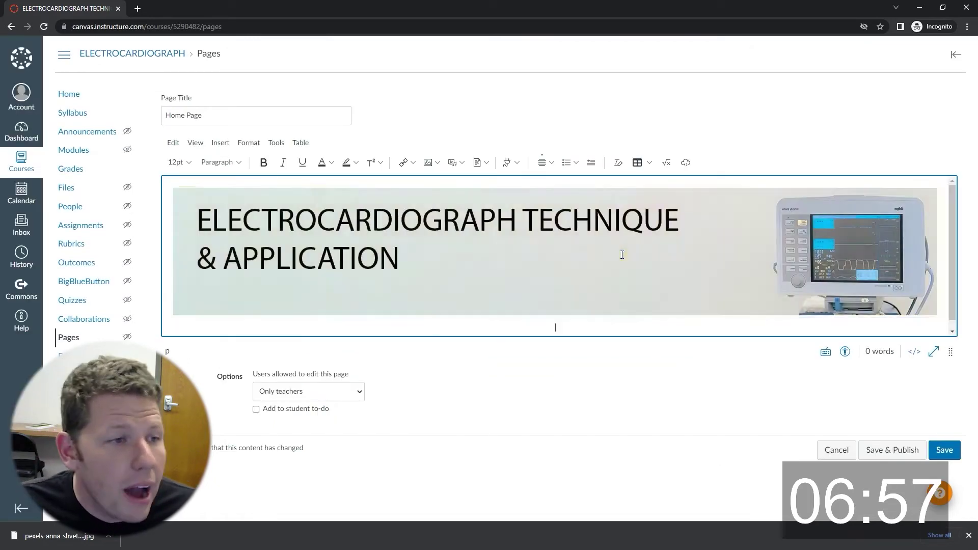
Insert a horizontal line below the banner on the Home Page.
{"action": "left_click", "coordinate": [195, 143]}
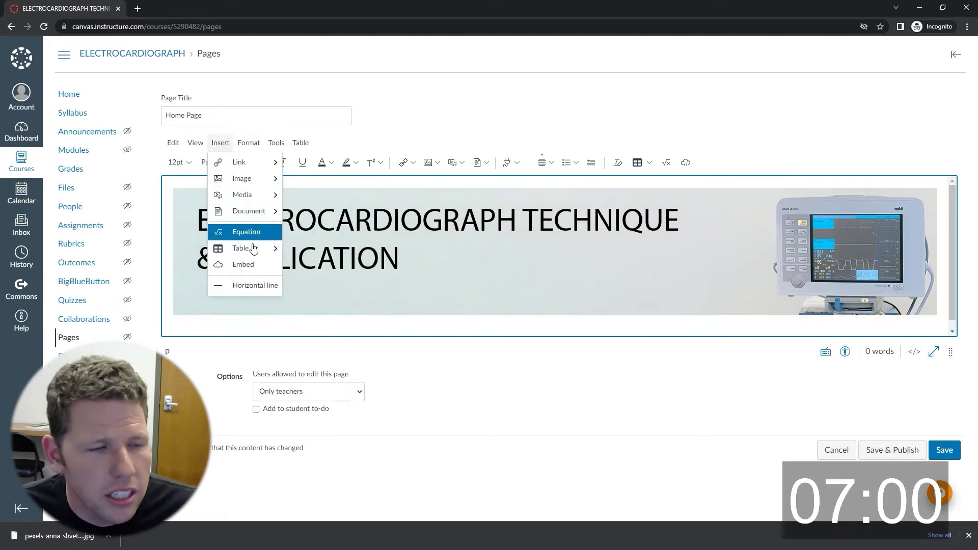
{"action": "left_click", "coordinate": [247, 283]}
{"action": "scroll", "coordinate": [550, 298], "scroll_direction": "down", "scroll_amount": 1}
{"action": "key", "text": "ctrl+minus"}
{"action": "key", "text": "ctrl+minus"}
{"action": "key", "text": "ctrl+minus"}
{"action": "key", "text": "ctrl+plus"}
{"action": "key", "text": "ctrl+plus"}
{"action": "key", "text": "ctrl+plus"}
{"action": "key", "text": "ctrl+plus"}
{"action": "key", "text": "ctrl+minus"}
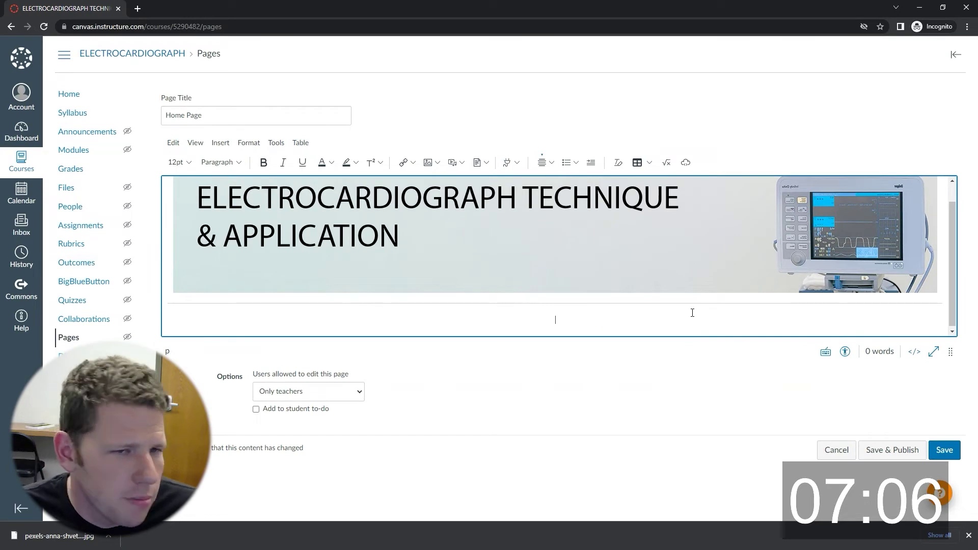
Add 'Instructor | Syllabus | Help' as a Heading 2 with a divider beneath it.
{"action": "type", "text": "Instructor | Syllabus | Help"}
{"action": "triple_click", "coordinate": [519, 321]}
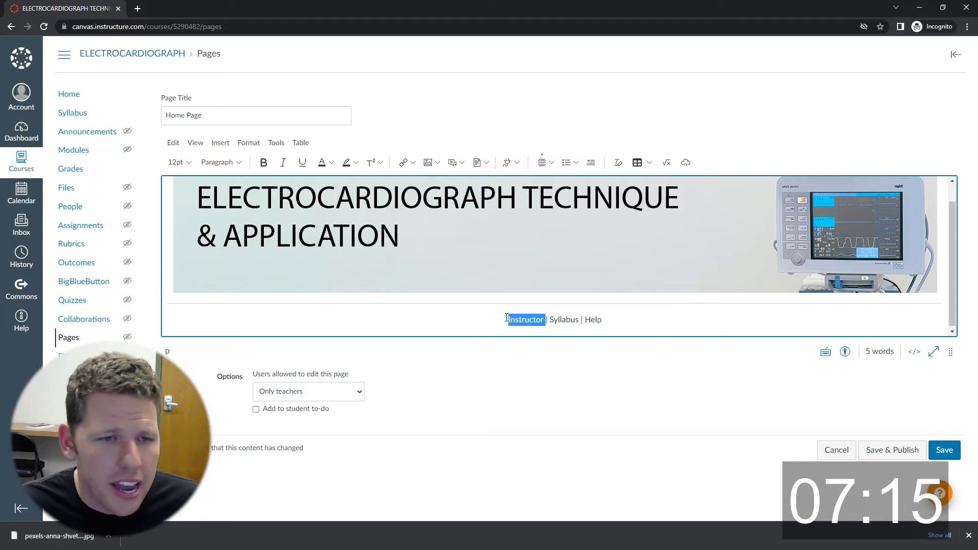
{"action": "left_click", "coordinate": [219, 162]}
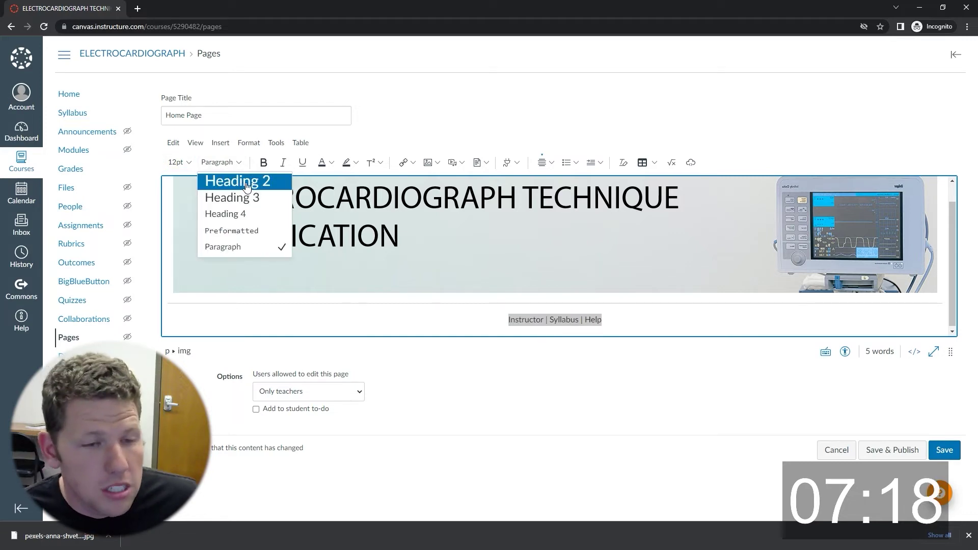
{"action": "left_click", "coordinate": [241, 183]}
{"action": "left_click", "coordinate": [693, 320]}
{"action": "key", "text": "Return"}
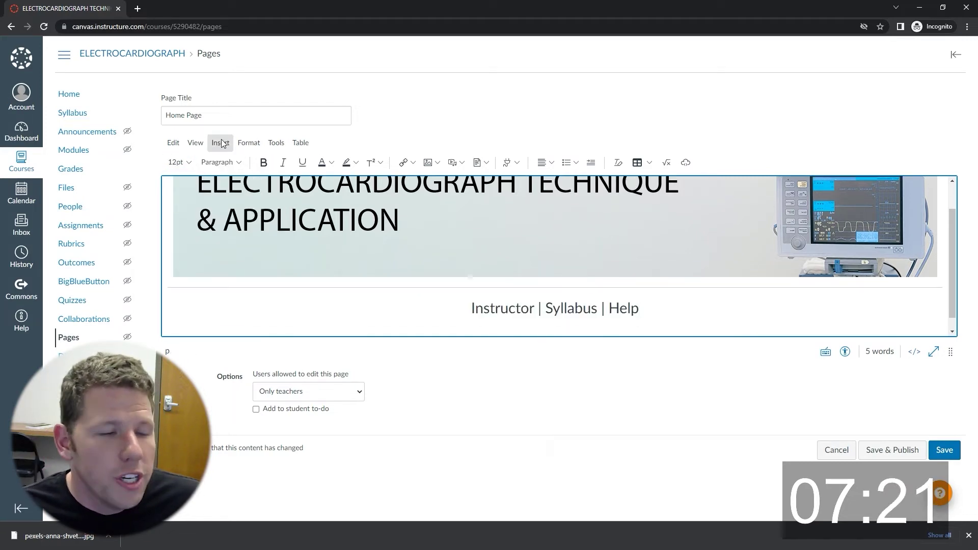
{"action": "left_click", "coordinate": [220, 142]}
{"action": "left_click", "coordinate": [252, 284]}
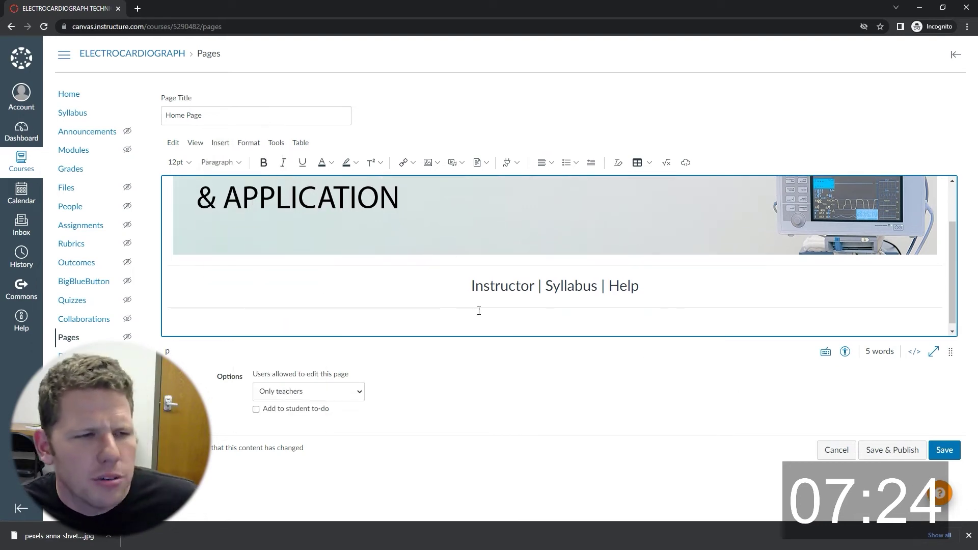
Copy the Course Overview paragraph from the syllabus PDF.
{"action": "key", "text": "alt+Tab"}
{"action": "left_click_drag", "start_coordinate": [449, 263], "coordinate": [487, 284]}
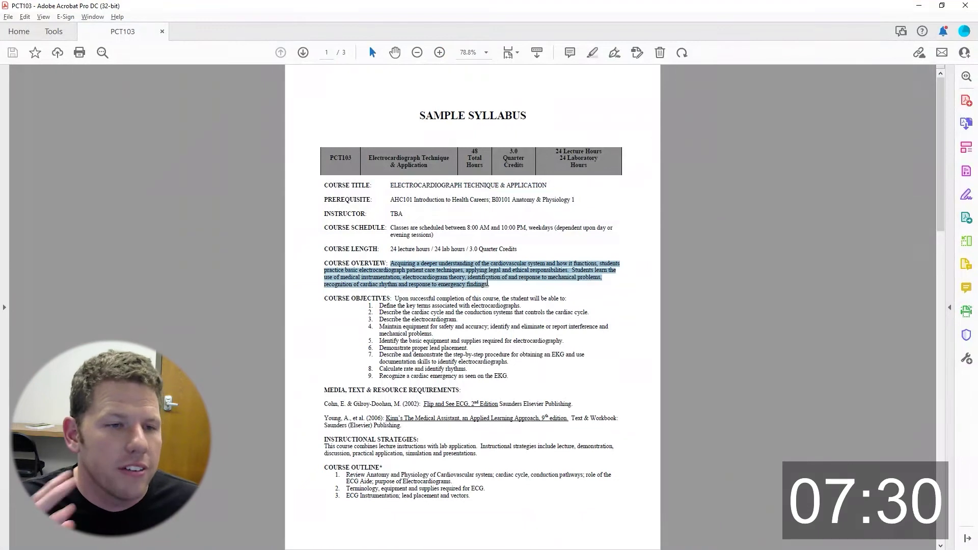
{"action": "key", "text": "alt+Tab"}
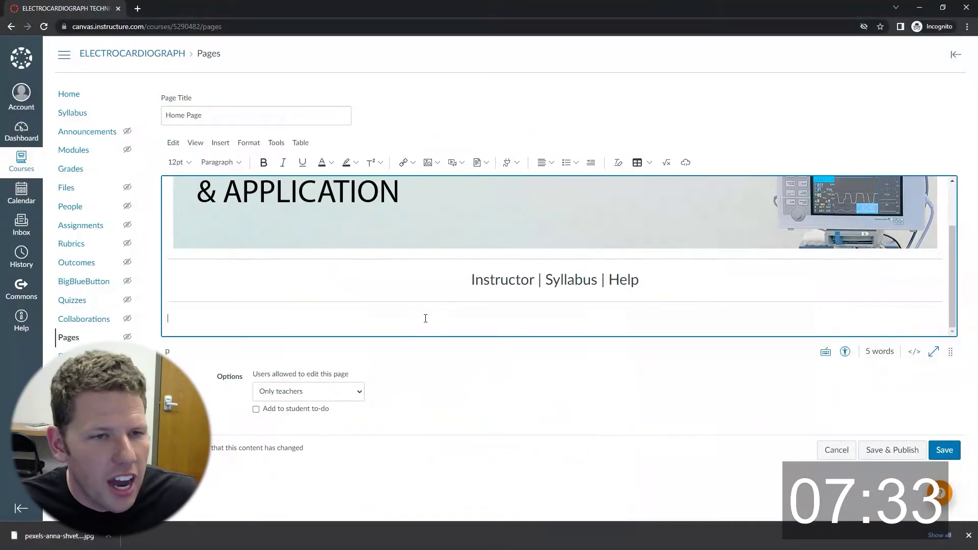
Paste the Course Overview paragraph, add a divider, and type a centred [College Logo] placeholder.
{"action": "key", "text": "ctrl+v"}
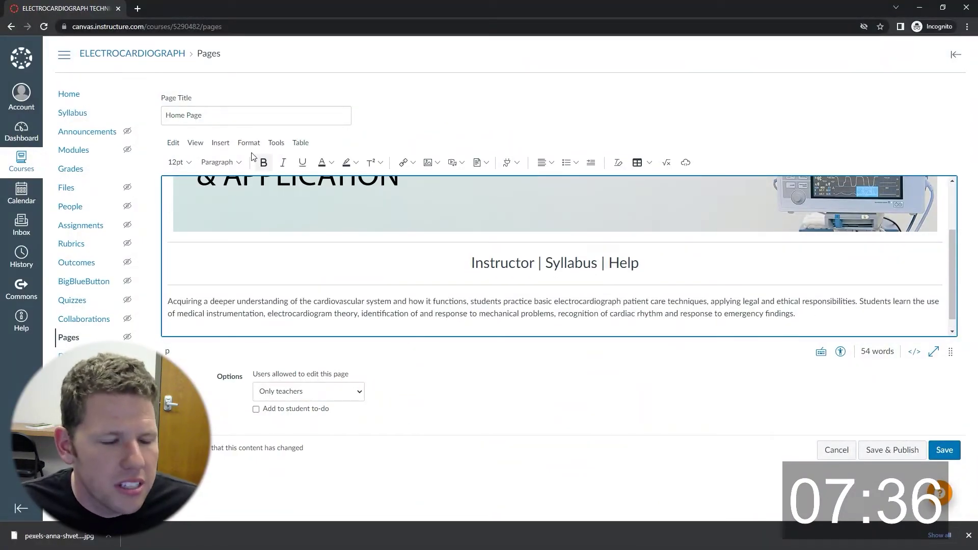
{"action": "left_click", "coordinate": [248, 143]}
{"action": "mouse_move", "coordinate": [221, 142]}
{"action": "left_click", "coordinate": [239, 285]}
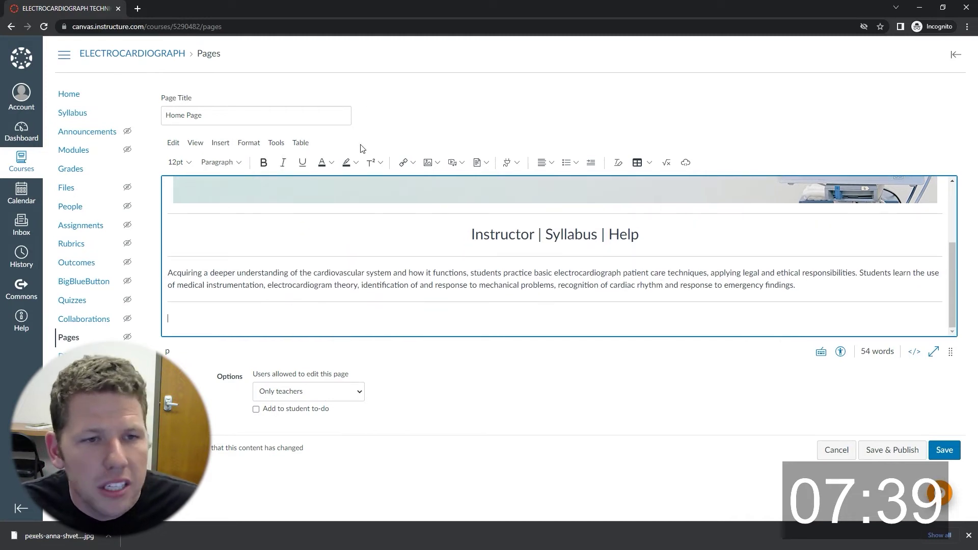
{"action": "left_click", "coordinate": [541, 162]}
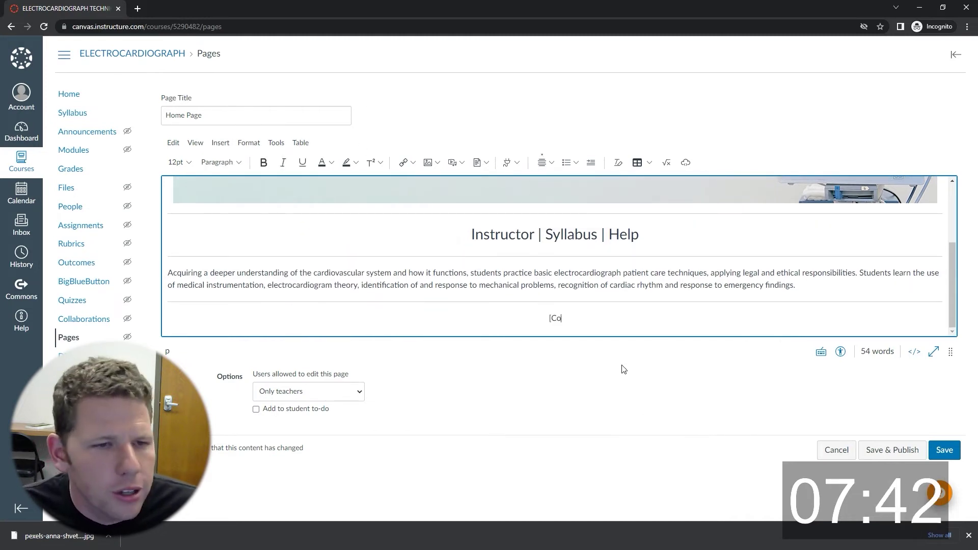
{"action": "type", "text": "[College Logo"}
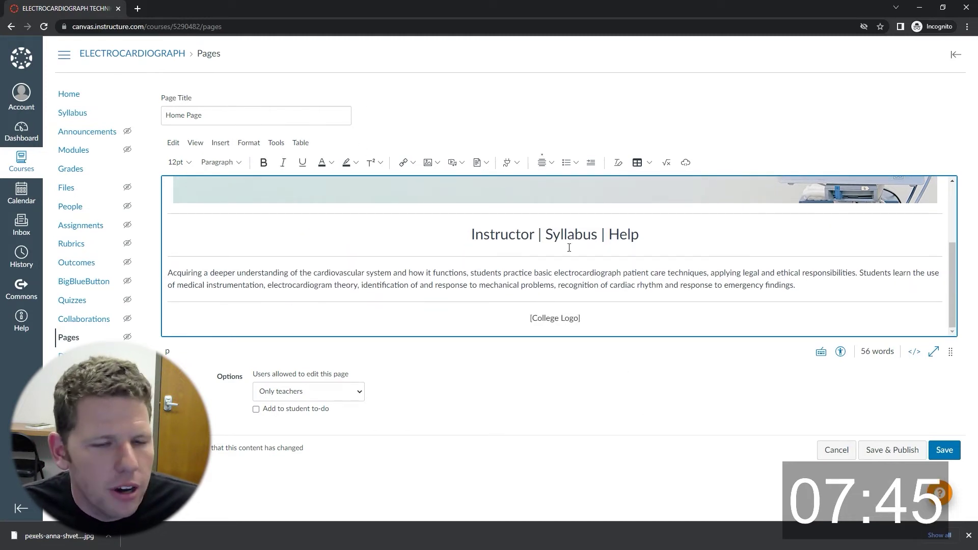
Tidy up the blank lines under the links heading.
{"action": "scroll", "coordinate": [588, 279], "scroll_direction": "up", "scroll_amount": 3}
{"action": "scroll", "coordinate": [553, 279], "scroll_direction": "down", "scroll_amount": 3}
{"action": "scroll", "coordinate": [662, 295], "scroll_direction": "up", "scroll_amount": 3}
{"action": "scroll", "coordinate": [694, 301], "scroll_direction": "down", "scroll_amount": 3}
{"action": "key", "text": "Return"}
{"action": "key", "text": "Return"}
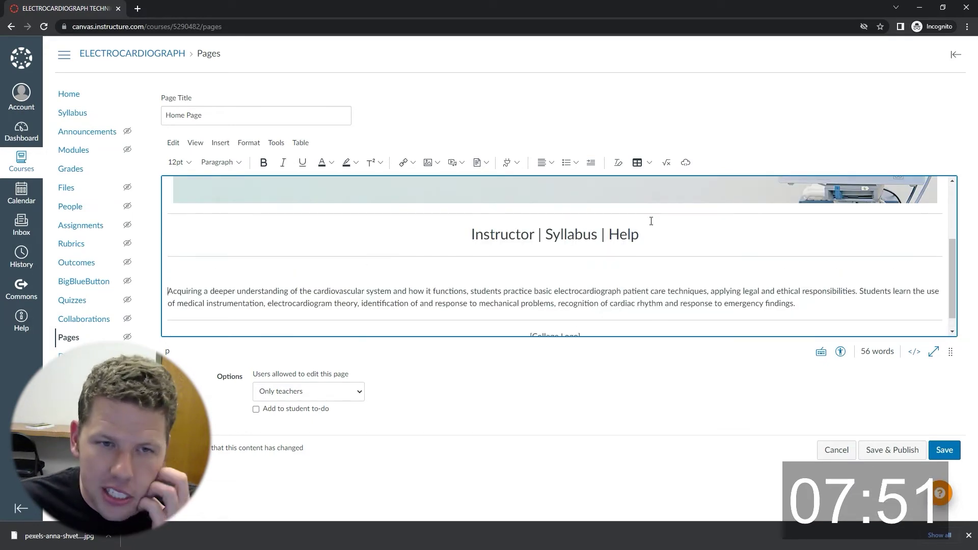
{"action": "left_click", "coordinate": [526, 259]}
{"action": "key", "text": "BackSpace"}
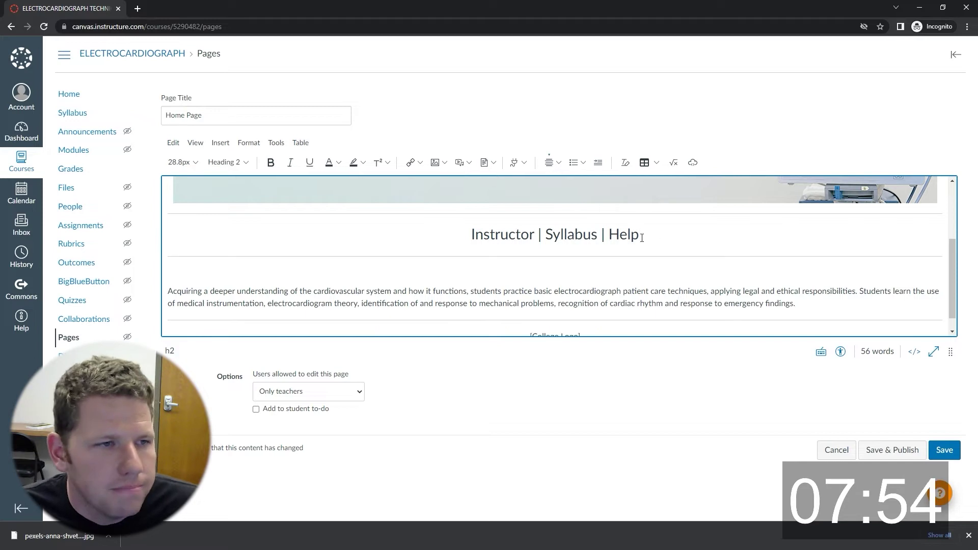
{"action": "key", "text": "Return"}
{"action": "left_click", "coordinate": [224, 162]}
{"action": "left_click", "coordinate": [264, 255]}
{"action": "key", "text": "BackSpace"}
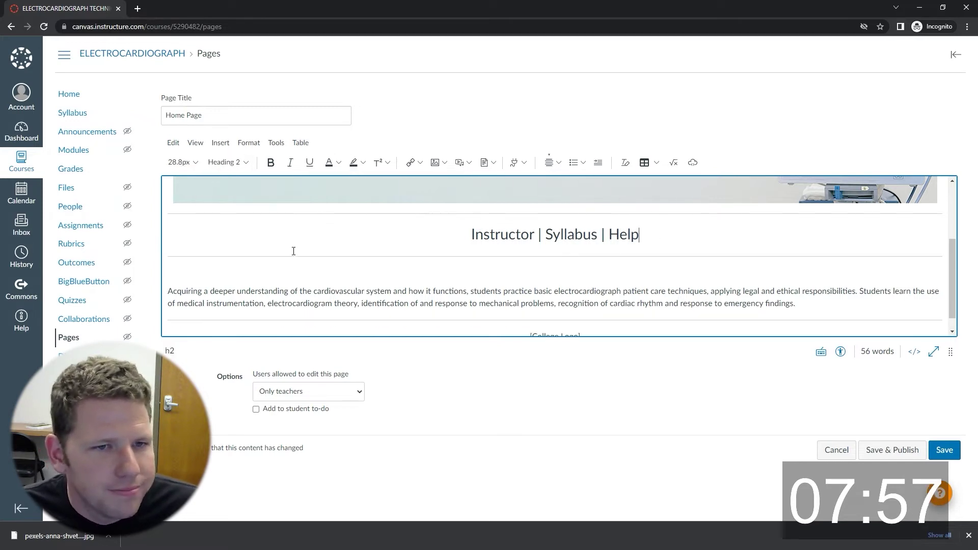
{"action": "scroll", "coordinate": [566, 260], "scroll_direction": "up", "scroll_amount": 3}
{"action": "scroll", "coordinate": [249, 307], "scroll_direction": "down", "scroll_amount": 4}
Add an empty line after the overview paragraph and save the Home Page.
{"action": "left_click", "coordinate": [813, 286]}
{"action": "key", "text": "Return"}
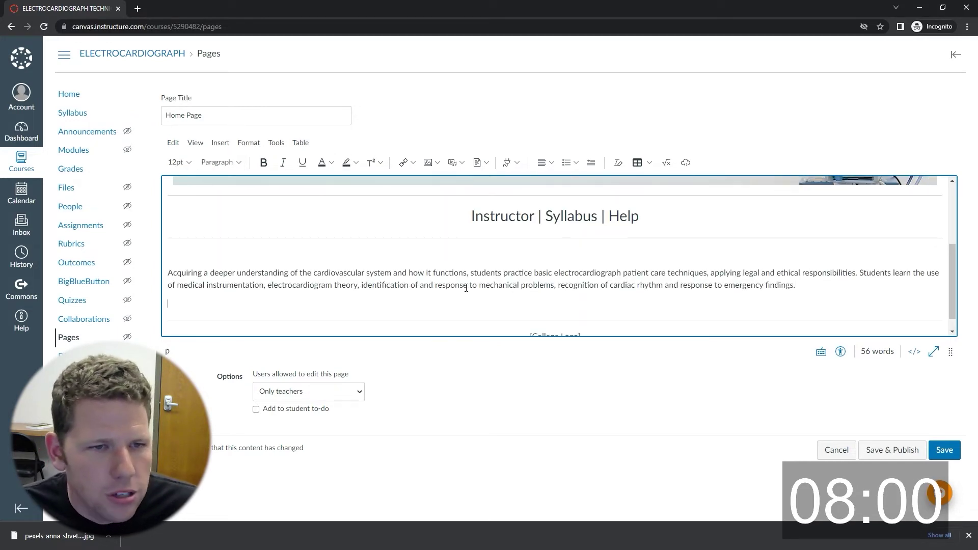
{"action": "scroll", "coordinate": [514, 253], "scroll_direction": "up", "scroll_amount": 5}
{"action": "scroll", "coordinate": [517, 252], "scroll_direction": "down", "scroll_amount": 4}
{"action": "scroll", "coordinate": [517, 251], "scroll_direction": "up", "scroll_amount": 1}
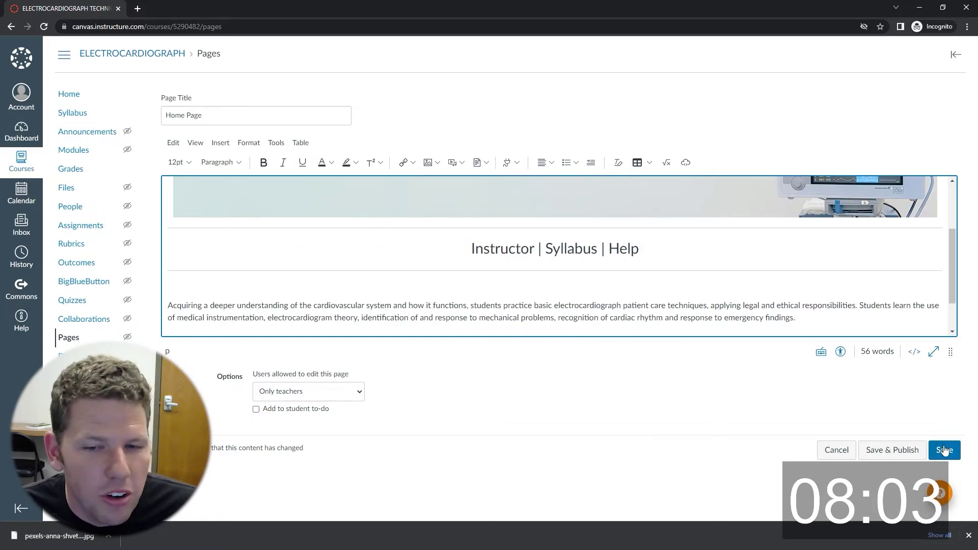
{"action": "left_click", "coordinate": [944, 450]}
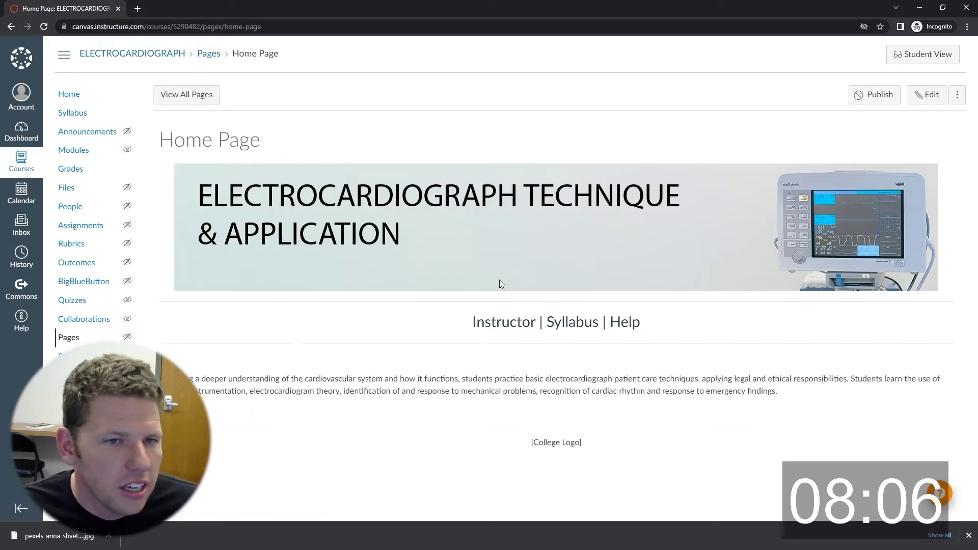
Add a new page named Meet Your Instructor to the Welcome to PCT103 module.
{"action": "left_click", "coordinate": [68, 148]}
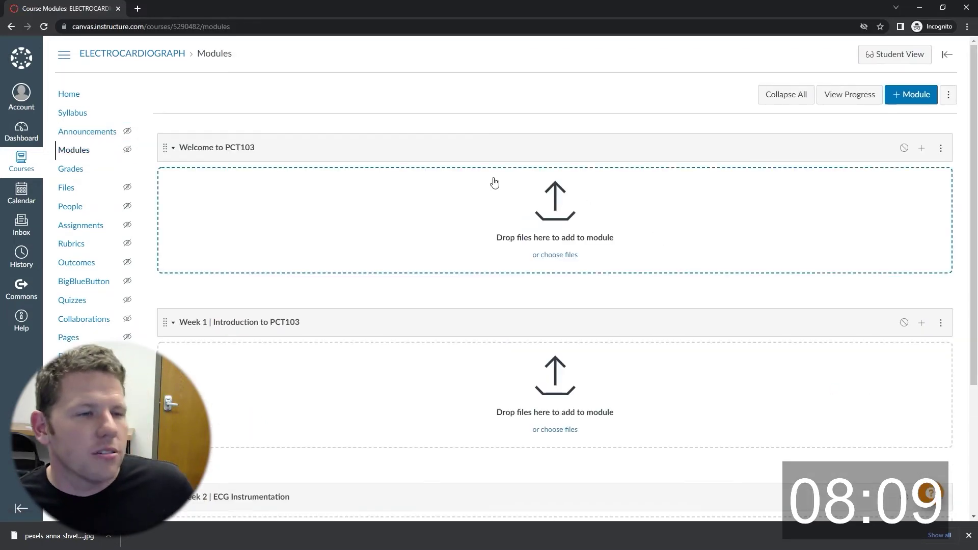
{"action": "left_click", "coordinate": [921, 147]}
{"action": "left_click", "coordinate": [387, 196]}
{"action": "left_click", "coordinate": [341, 236]}
{"action": "left_click", "coordinate": [347, 230]}
{"action": "left_click", "coordinate": [386, 320]}
{"action": "type", "text": "Meet Your Instructor"}
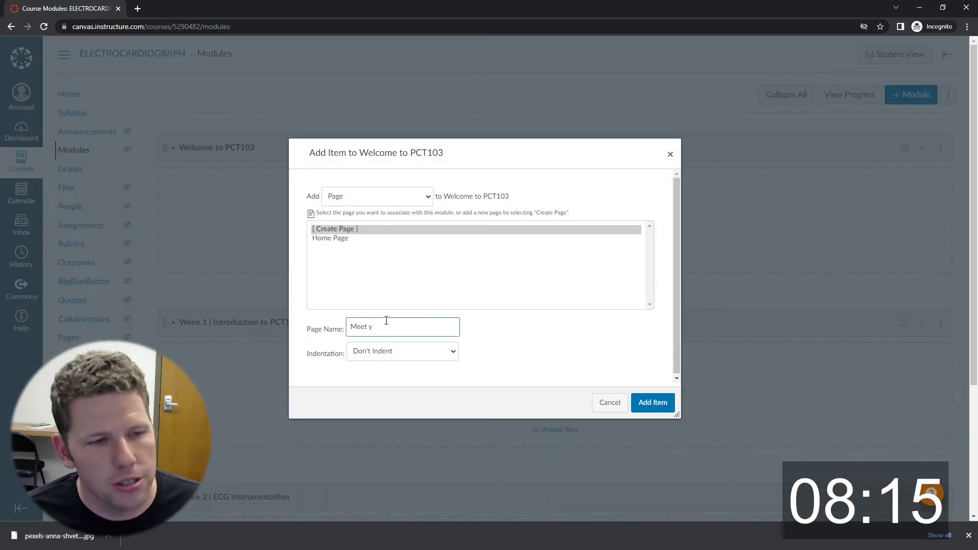
{"action": "key", "text": "Return"}
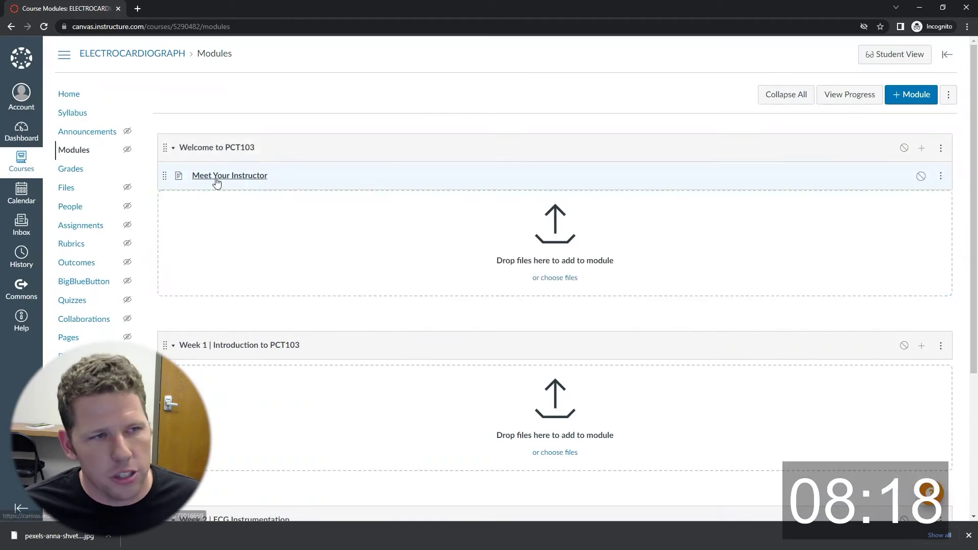
Upload the instructor's photo as a decorative image into the Meet Your Instructor page.
{"action": "left_click", "coordinate": [219, 179]}
{"action": "left_click", "coordinate": [932, 95]}
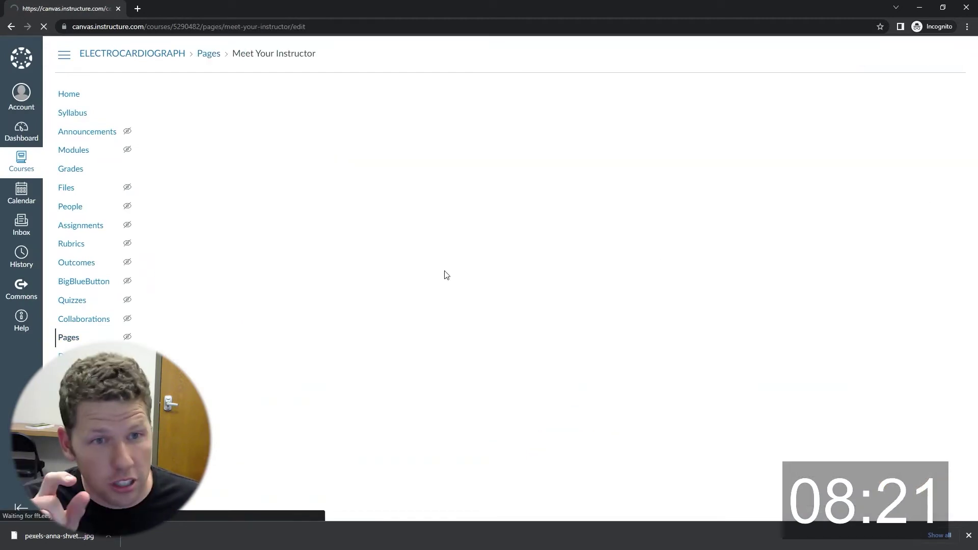
{"action": "left_click", "coordinate": [431, 162]}
{"action": "left_click", "coordinate": [448, 190]}
{"action": "left_click", "coordinate": [469, 271]}
{"action": "double_click", "coordinate": [191, 172]}
{"action": "scroll", "coordinate": [499, 267], "scroll_direction": "down", "scroll_amount": 3}
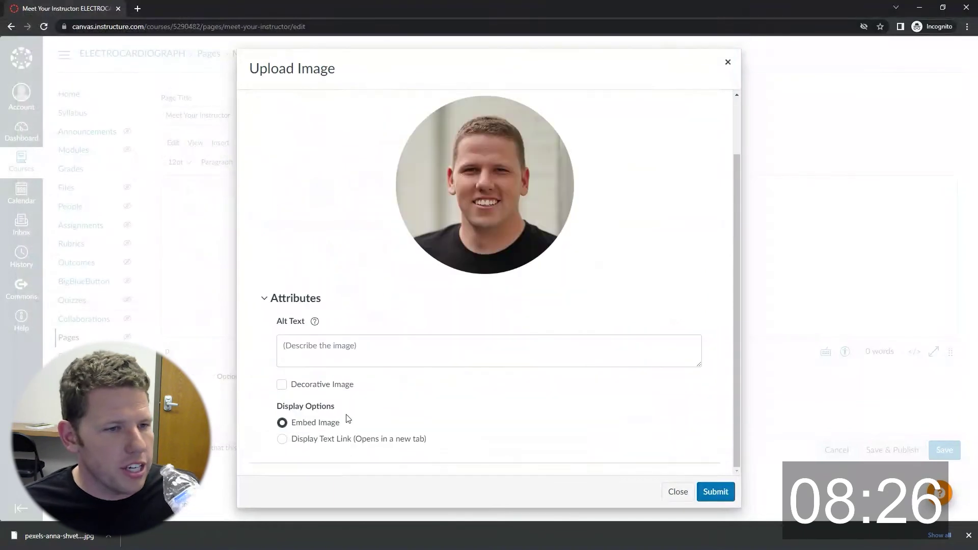
{"action": "left_click", "coordinate": [279, 382]}
{"action": "left_click", "coordinate": [714, 491]}
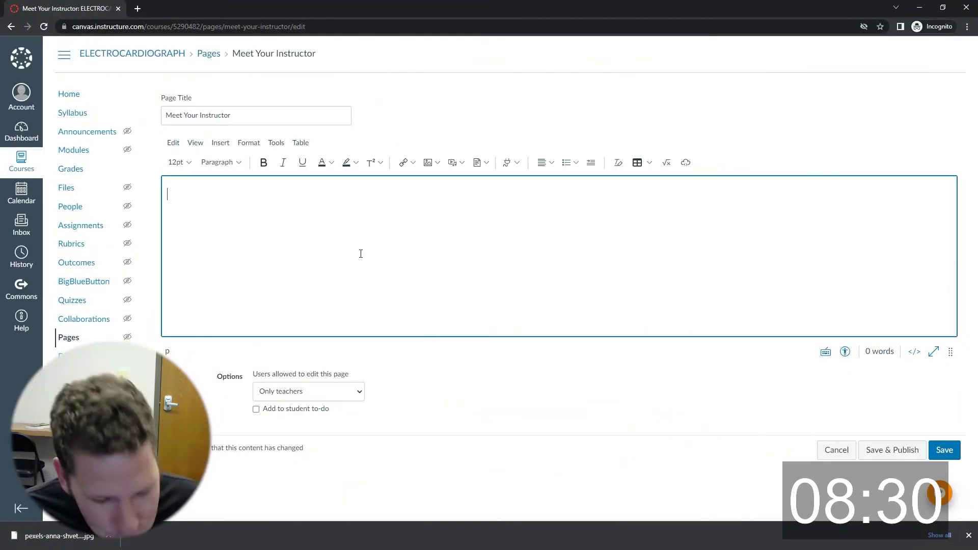
Shrink the photo to about 195 pixels and float it left.
{"action": "left_click_drag", "start_coordinate": [422, 190], "coordinate": [268, 326]}
{"action": "left_click", "coordinate": [546, 163]}
{"action": "left_click", "coordinate": [562, 181]}
Add margin: 15px; to the instructor photo's img style in the raw HTML.
{"action": "left_click", "coordinate": [914, 351]}
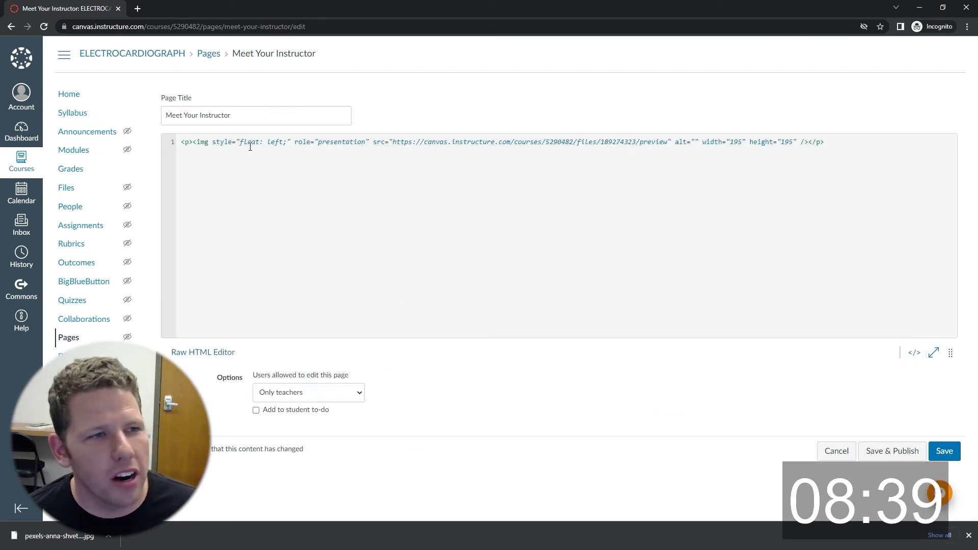
{"action": "left_click", "coordinate": [295, 141]}
{"action": "type", "text": "margin: 15px;"}
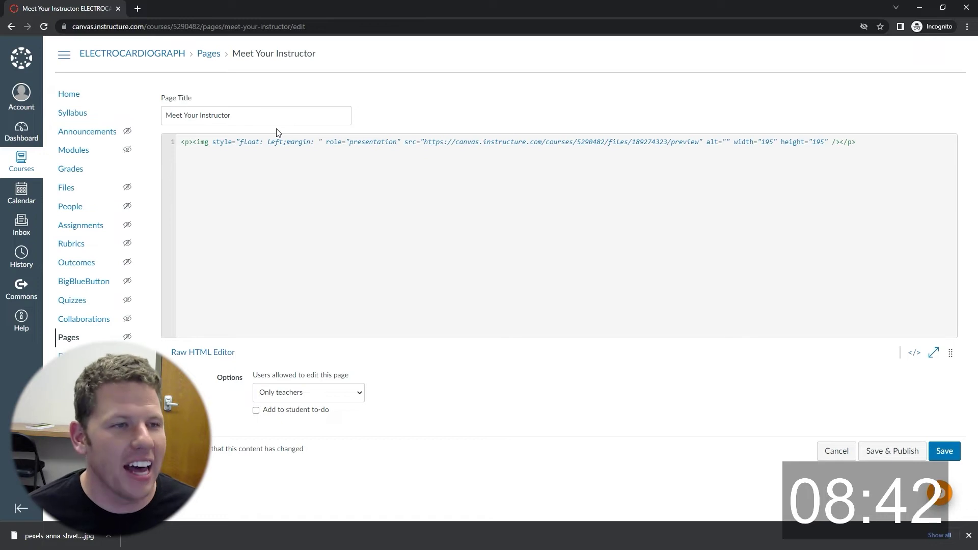
{"action": "left_click", "coordinate": [914, 352]}
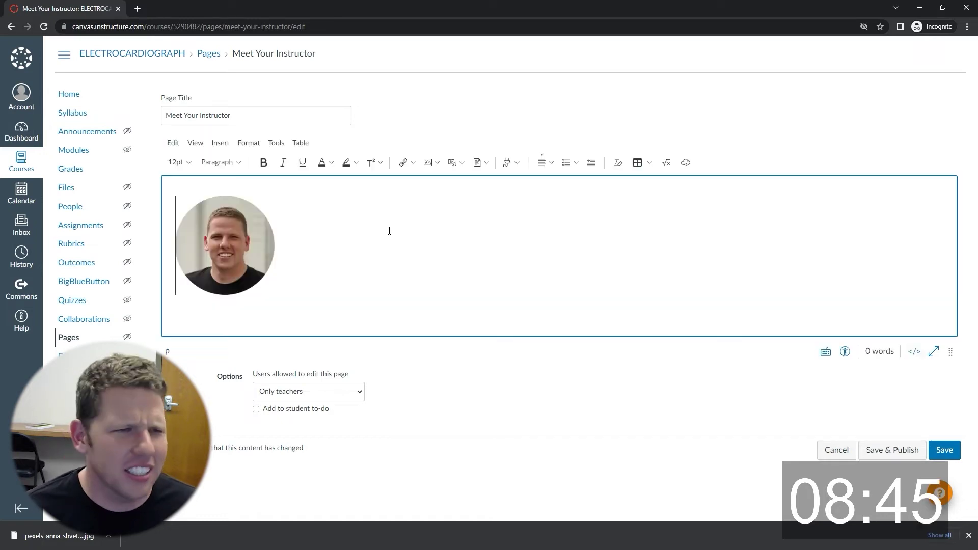
Type a greeting naming the instructor beside the photo and make it Heading 2.
{"action": "left_click", "coordinate": [261, 213]}
{"action": "left_click", "coordinate": [291, 227]}
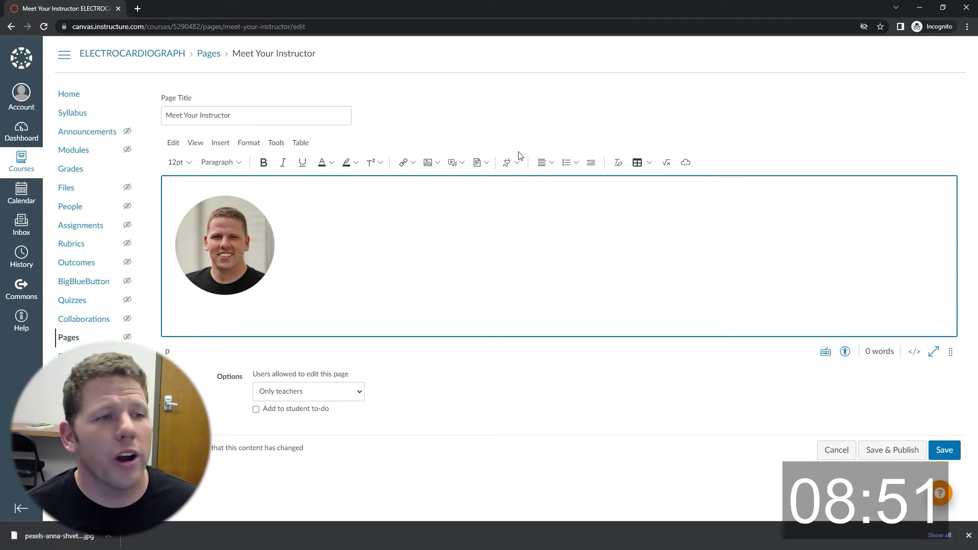
{"action": "type", "text": "Meet Mr. Cooper"}
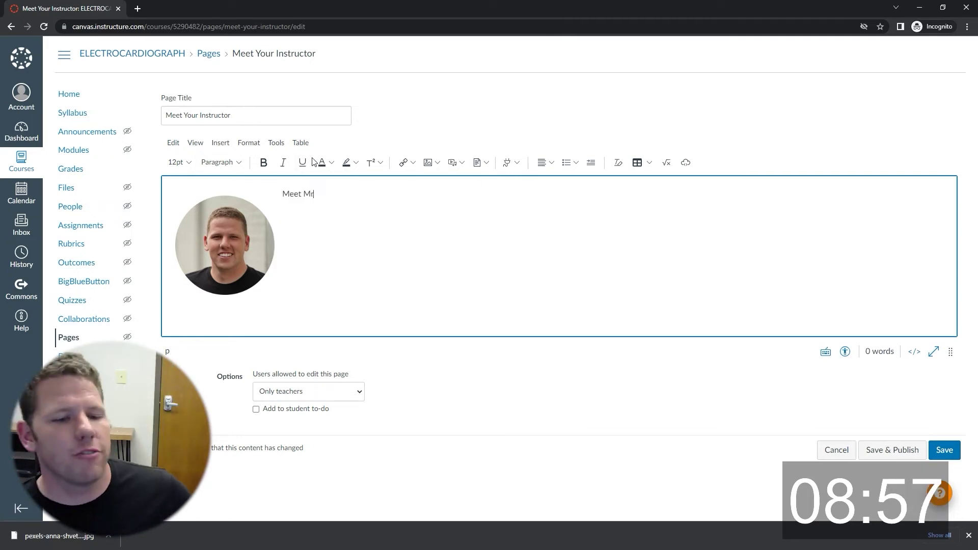
{"action": "left_click_drag", "start_coordinate": [344, 195], "coordinate": [186, 167]}
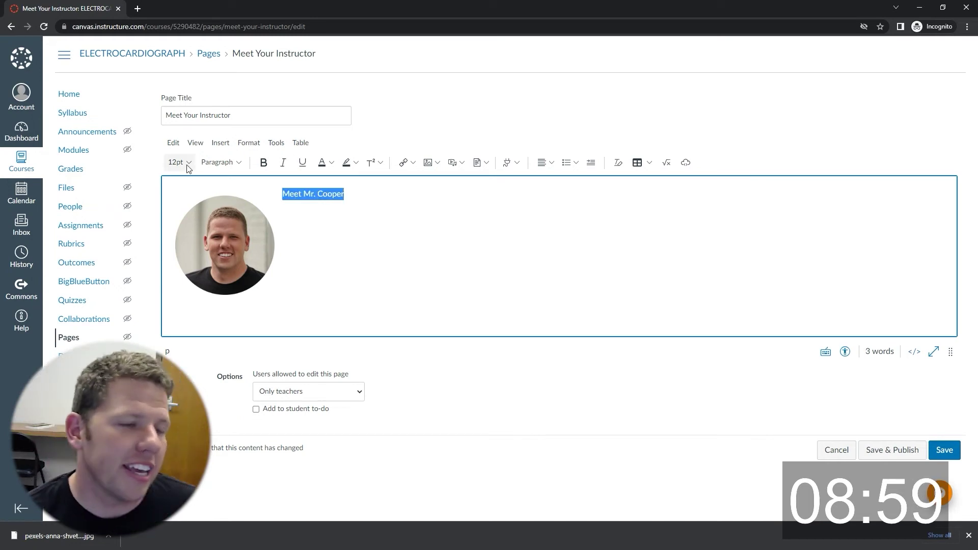
{"action": "left_click", "coordinate": [218, 162]}
{"action": "left_click", "coordinate": [239, 181]}
{"action": "left_click", "coordinate": [423, 192]}
{"action": "key", "text": "Return"}
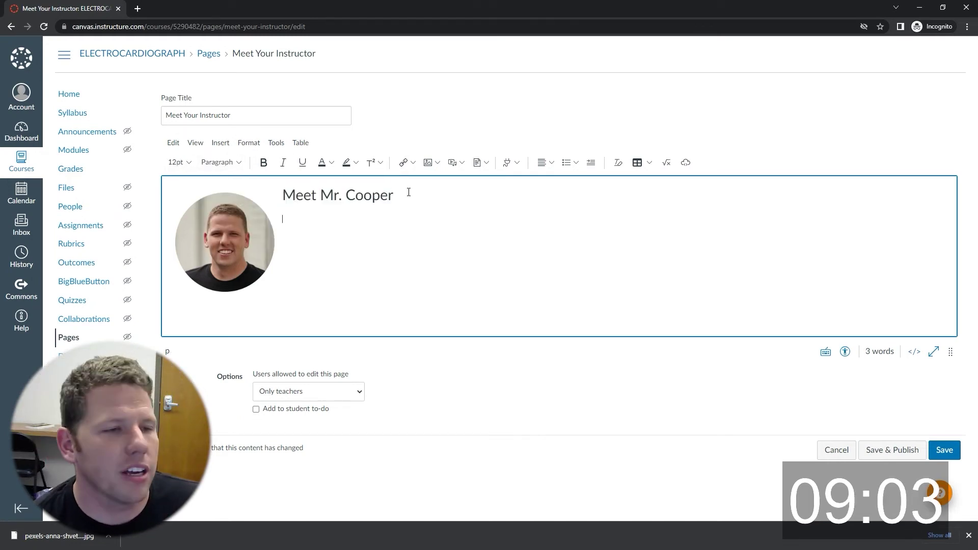
Add margin-top: 0px; after the 15px margin in the photo's HTML style.
{"action": "left_click", "coordinate": [914, 352]}
{"action": "left_click", "coordinate": [346, 142]}
{"action": "type", "text": "margin-top: 0px;"}
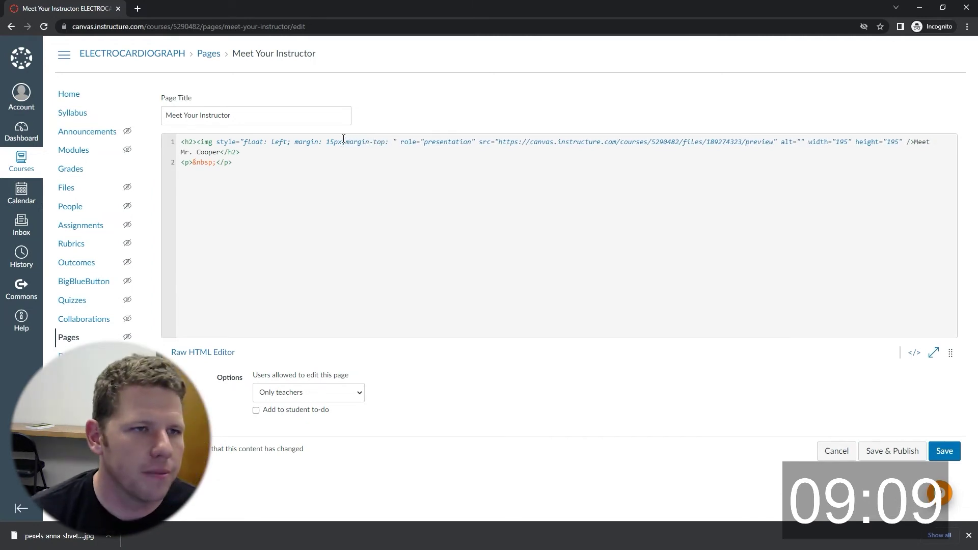
Add a divider under the greeting, then the instructor's email address and phone number.
{"action": "left_click", "coordinate": [914, 352]}
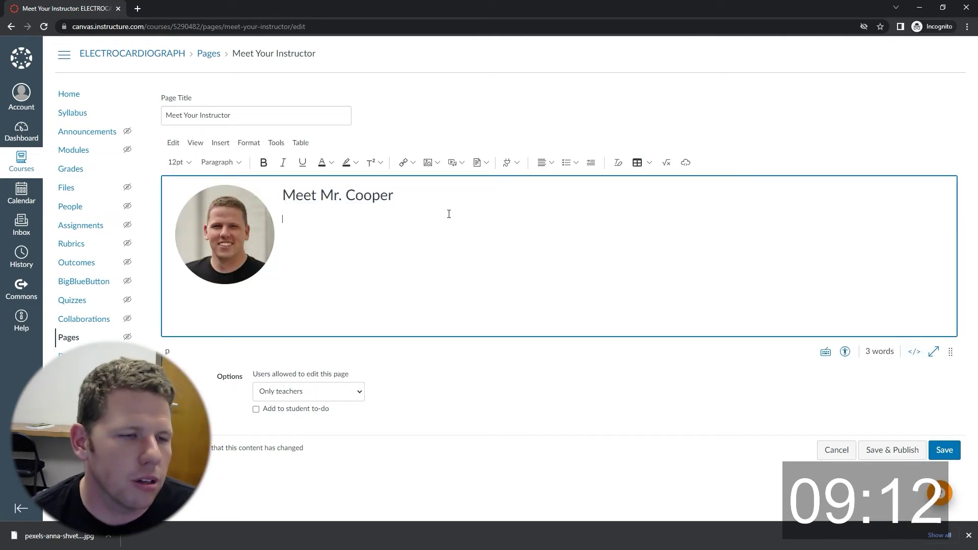
{"action": "left_click", "coordinate": [221, 143]}
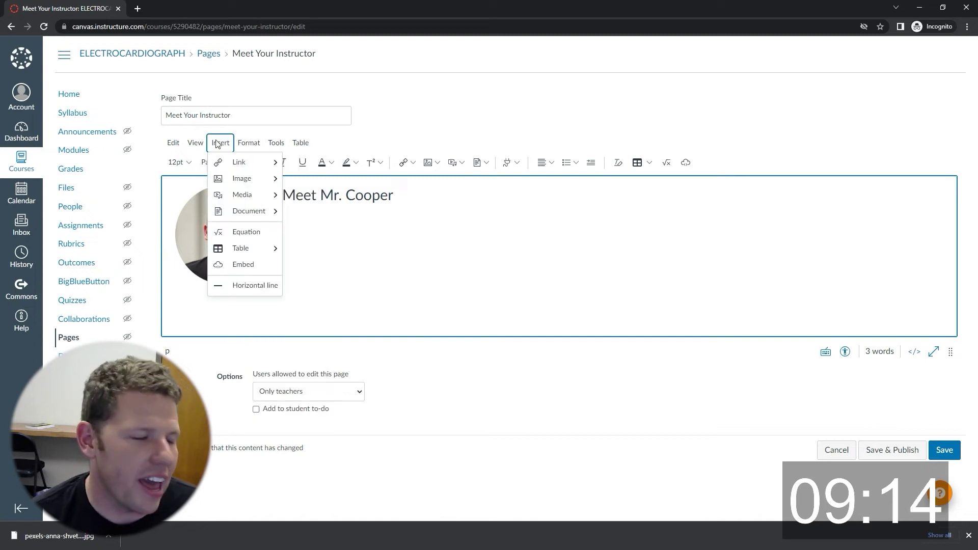
{"action": "left_click", "coordinate": [249, 285]}
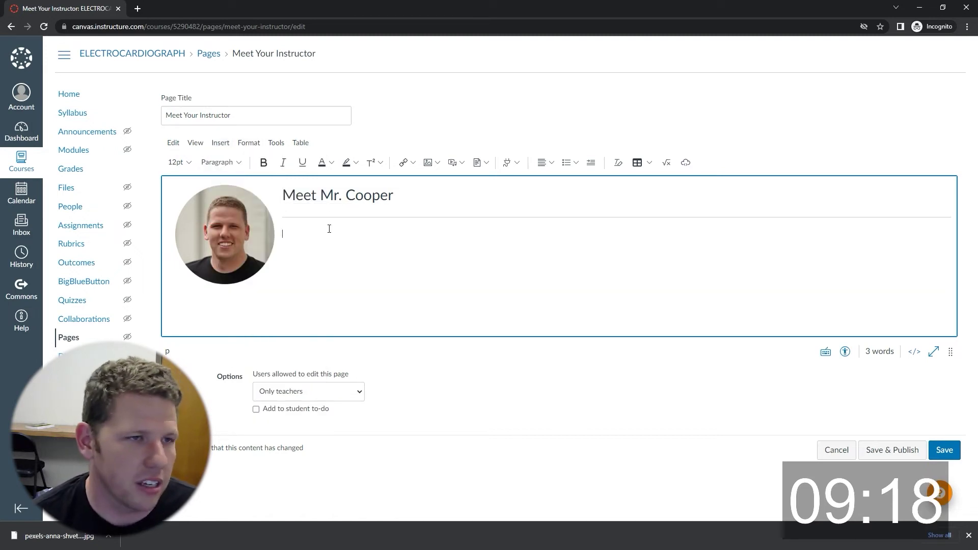
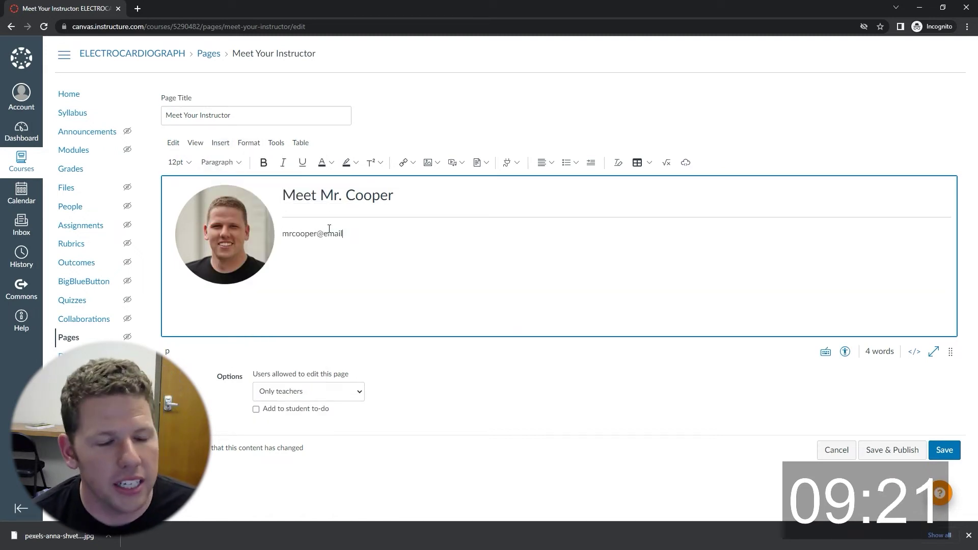
{"action": "key", "text": "Return"}
{"action": "type", "text": "Ph"}
{"action": "key", "text": "BackSpace"}
{"action": "key", "text": "BackSpace"}
{"action": "key", "text": "BackSpace"}
{"action": "key", "text": "BackSpace"}
{"action": "key", "text": "BackSpace"}
{"action": "key", "text": "BackSpace"}
{"action": "key", "text": "BackSpace"}
{"action": "key", "text": "BackSpace"}
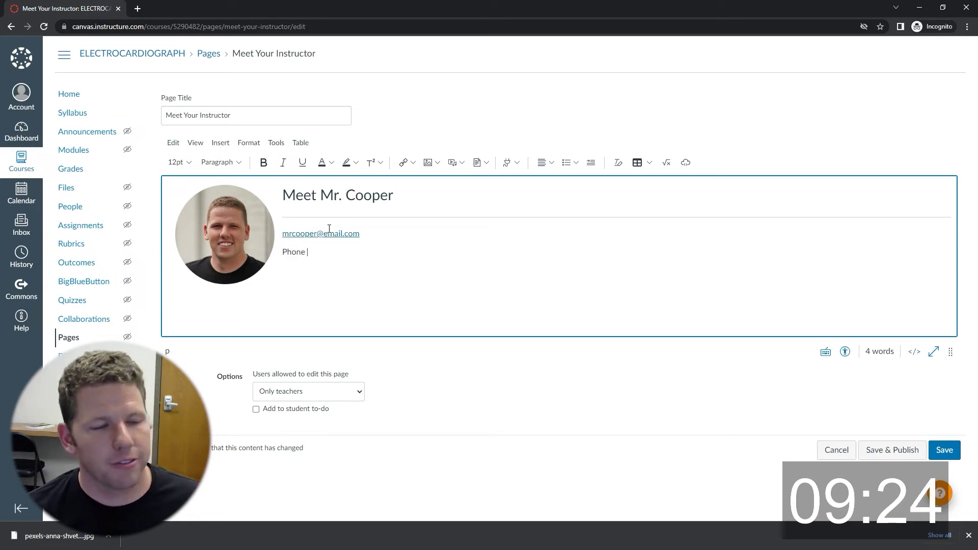
{"action": "type", "text": "(555)555 - 5555"}
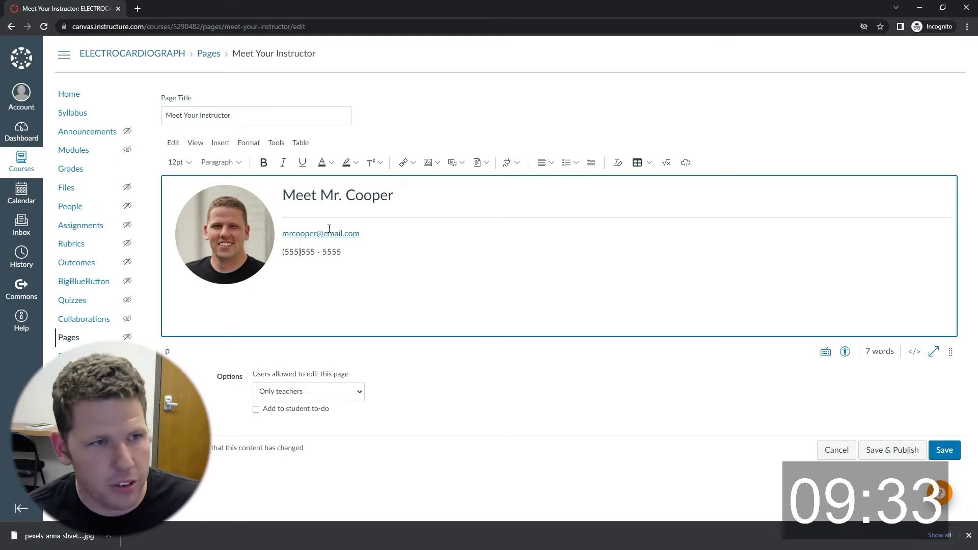
Add a divider, an 'Office Hours:' Heading 3, and the indented note 'Meet anytime you want!'.
{"action": "left_click", "coordinate": [229, 148]}
{"action": "left_click", "coordinate": [244, 286]}
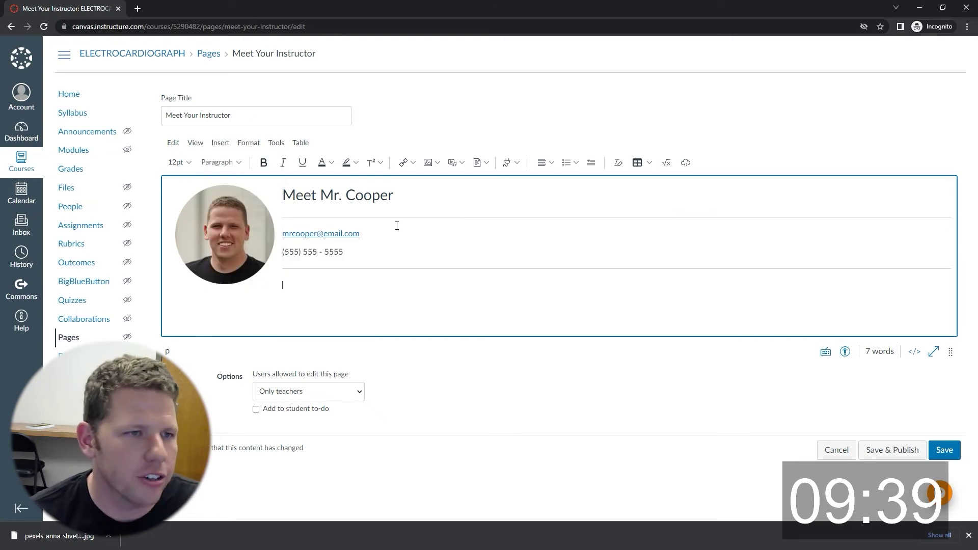
{"action": "left_click", "coordinate": [222, 162]}
{"action": "left_click", "coordinate": [235, 197]}
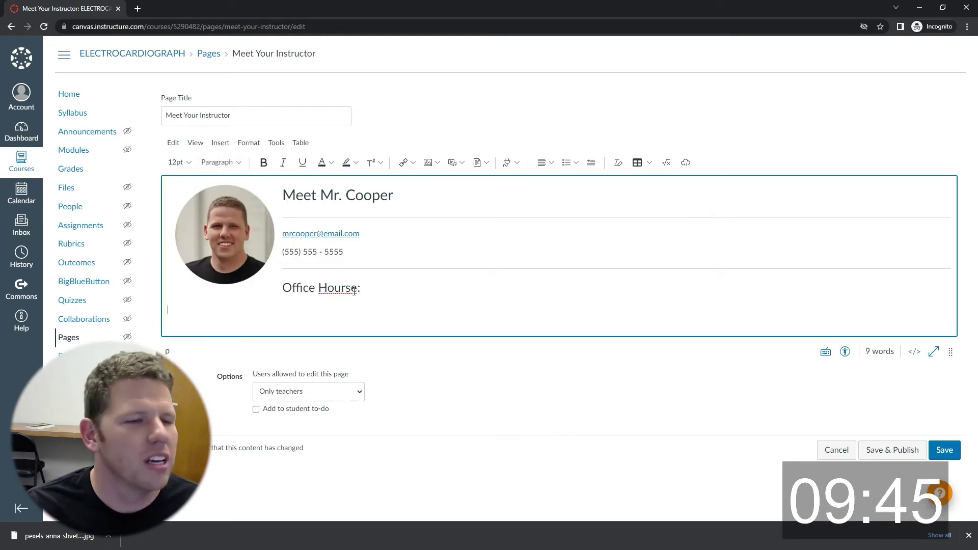
{"action": "left_click", "coordinate": [461, 317]}
{"action": "key", "text": "Return"}
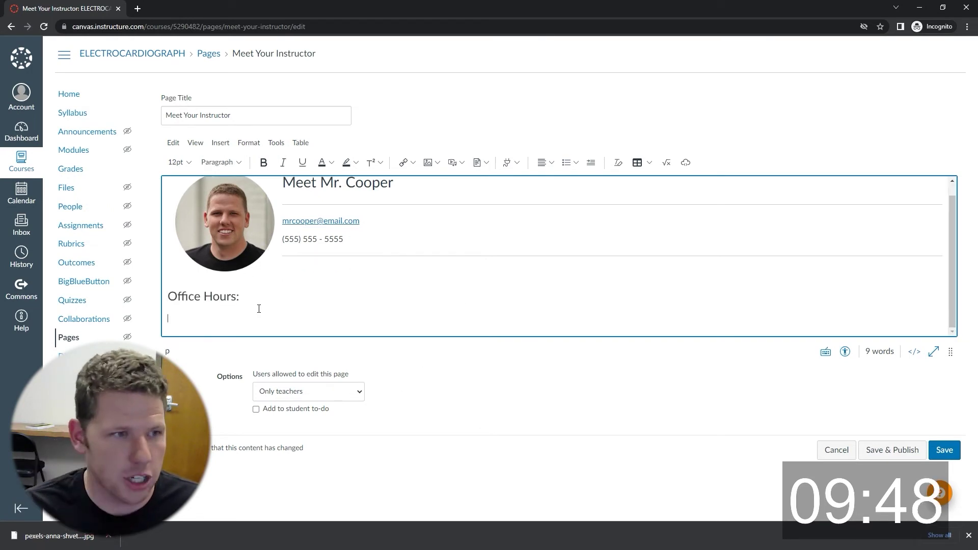
{"action": "key", "text": "Return"}
{"action": "left_click", "coordinate": [591, 162]}
{"action": "type", "text": "Meet anytime you want!"}
{"action": "key", "text": "Return"}
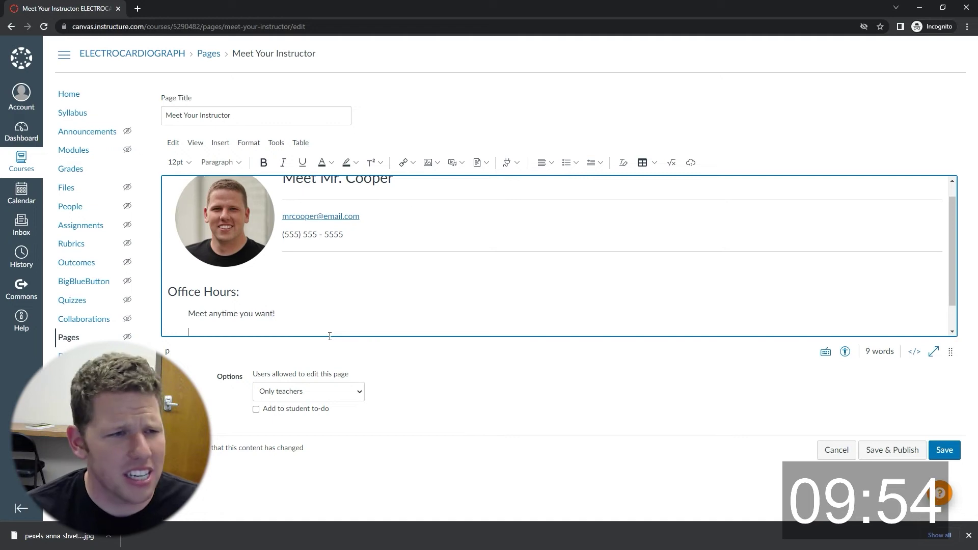
Add a divider and an About Heading 3 naming the instructor, starting the intro 'This is a'.
{"action": "left_click", "coordinate": [248, 143]}
{"action": "mouse_move", "coordinate": [220, 143]}
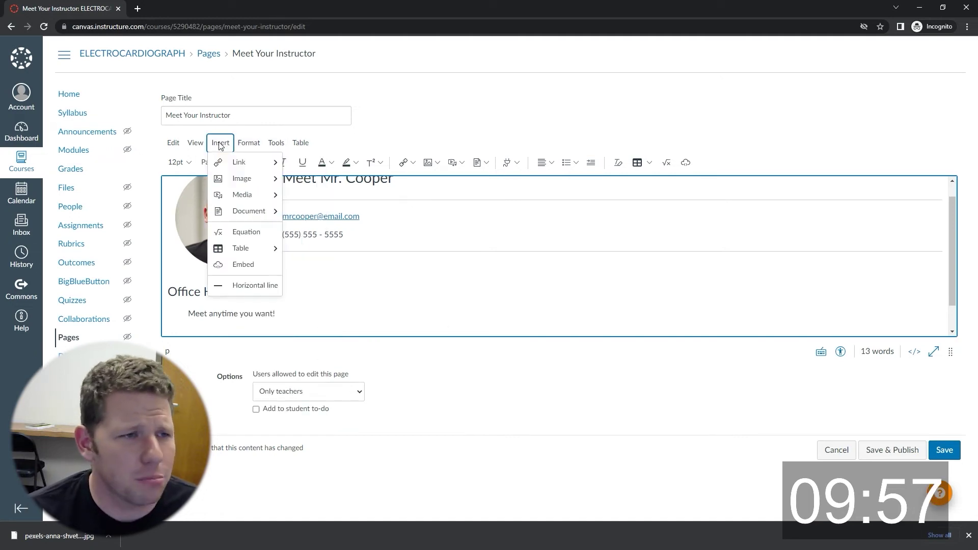
{"action": "left_click", "coordinate": [257, 284]}
{"action": "left_click", "coordinate": [240, 162]}
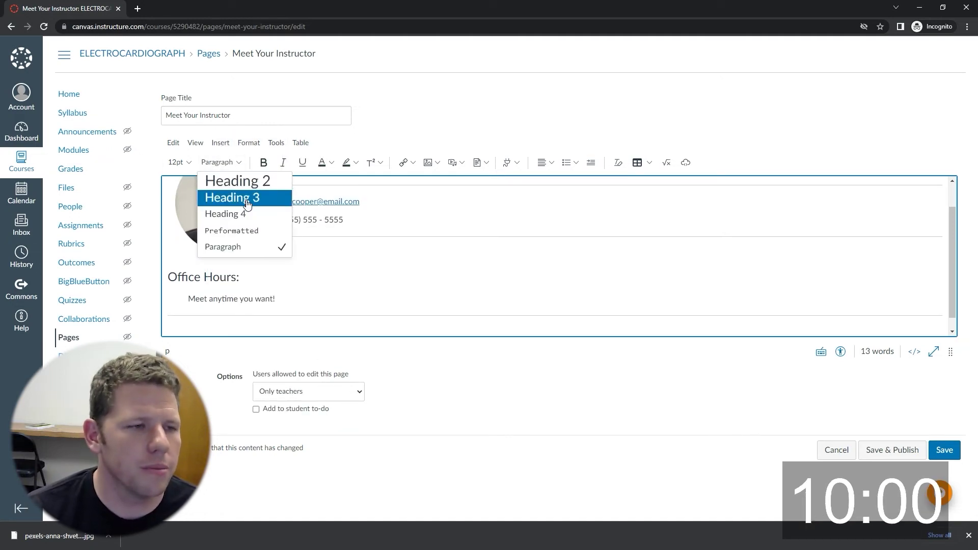
{"action": "left_click", "coordinate": [234, 197]}
{"action": "type", "text": "About Mr. Cooper"}
{"action": "key", "text": "Return"}
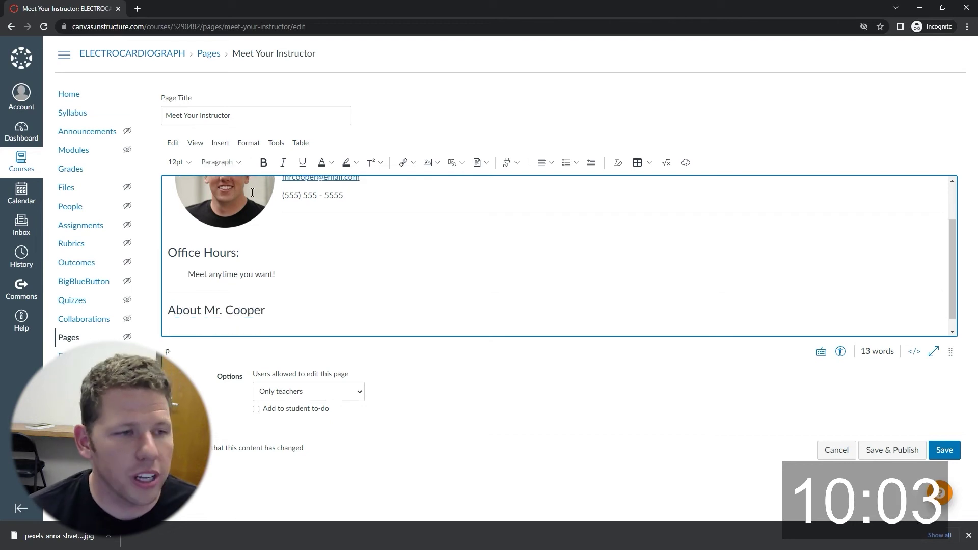
{"action": "type", "text": "This is all about me..."}
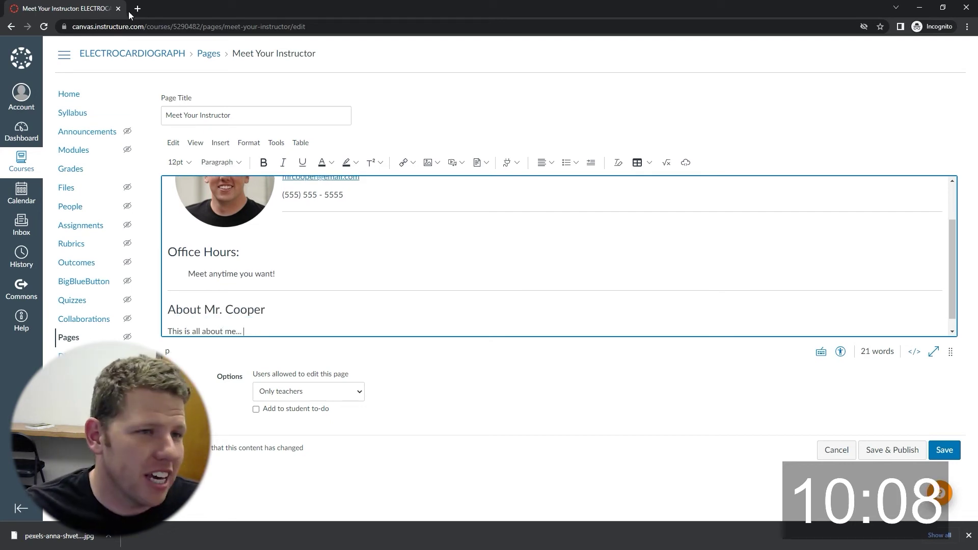
Search for 'lorem ipsum generator' in a new browser tab.
{"action": "left_click", "coordinate": [133, 12]}
{"action": "type", "text": "lorem ipsum ge"}
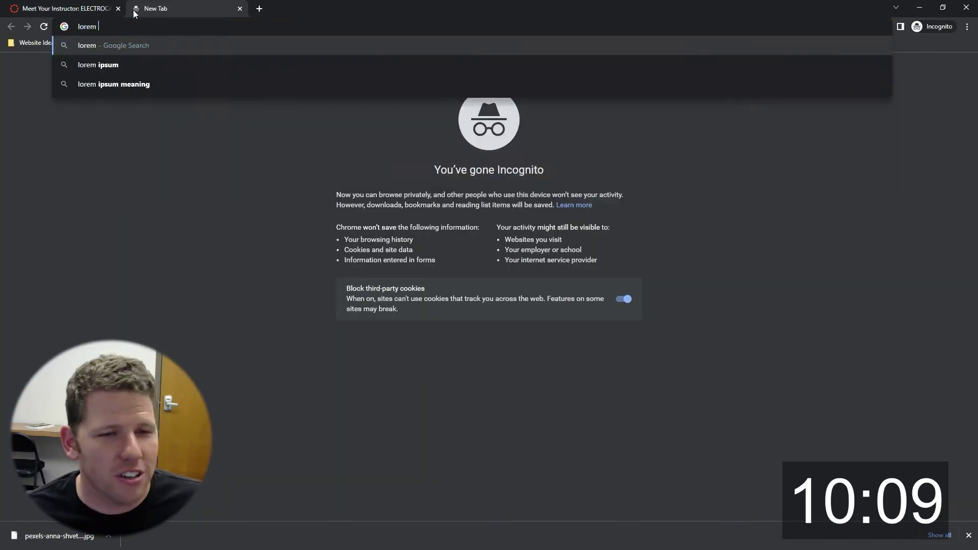
{"action": "type", "text": "nerator"}
{"action": "key", "text": "Return"}
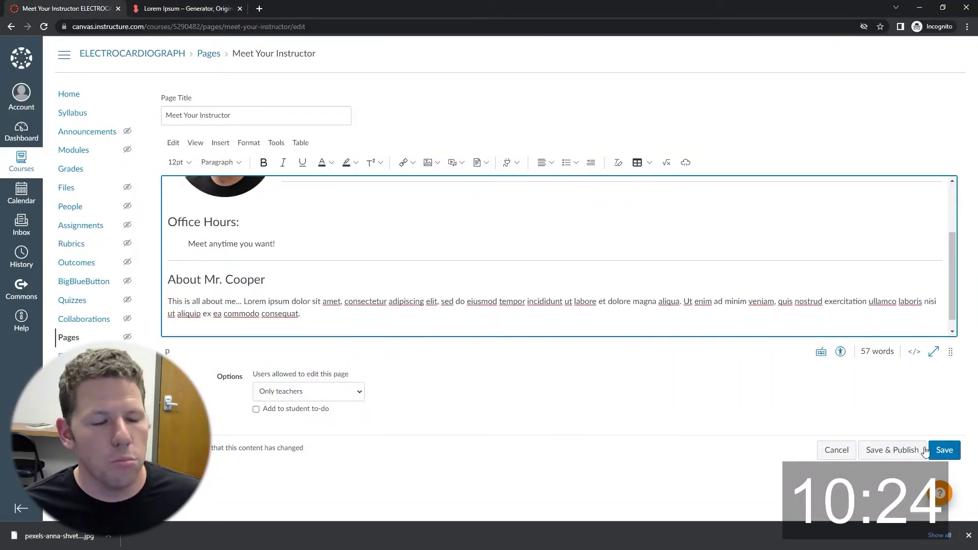
Save the instructor page and add a new 'Week 1 Overview' page to the Week 1 module.
{"action": "left_click", "coordinate": [947, 451]}
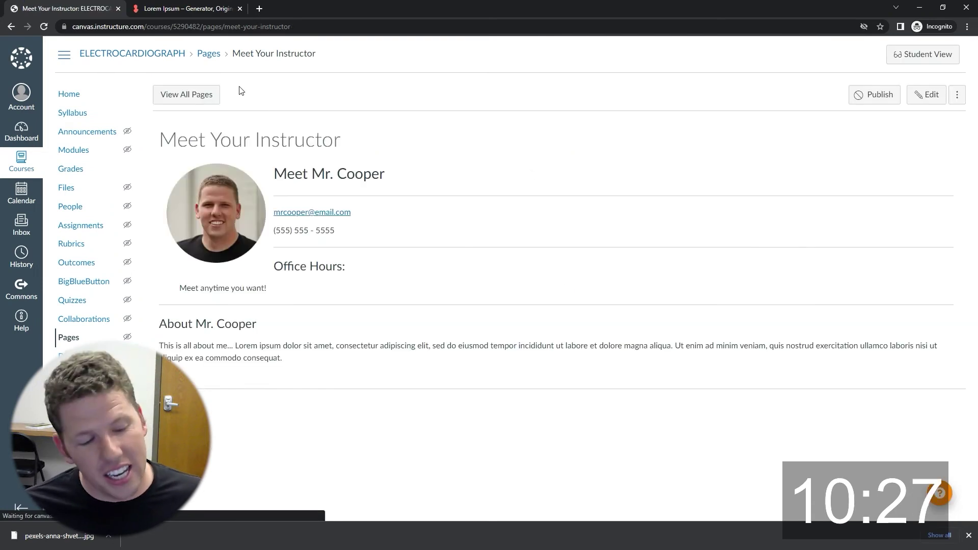
{"action": "left_click", "coordinate": [75, 151]}
{"action": "left_click", "coordinate": [921, 237]}
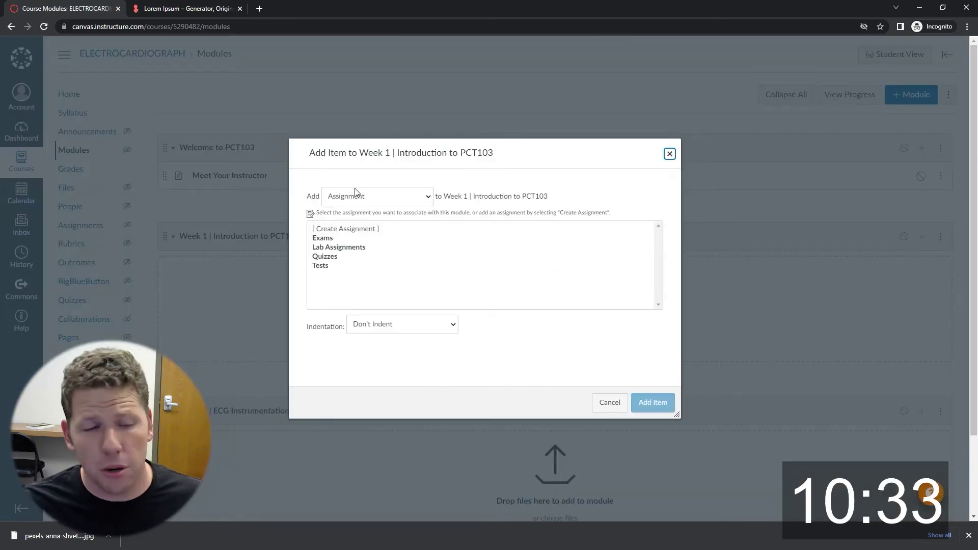
{"action": "left_click", "coordinate": [360, 198]}
{"action": "left_click", "coordinate": [361, 236]}
{"action": "left_click", "coordinate": [351, 230]}
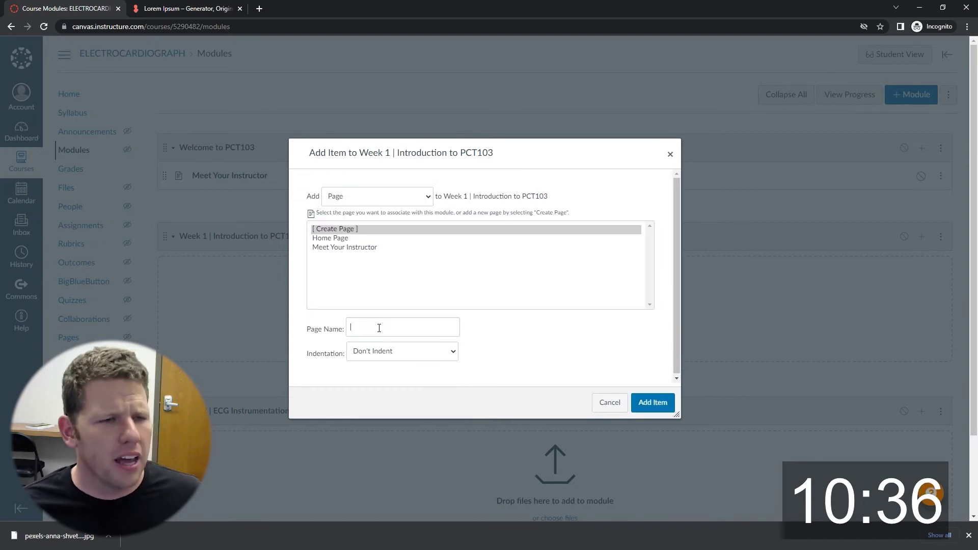
{"action": "left_click", "coordinate": [377, 318]}
{"action": "type", "text": "Week 1 Overview"}
{"action": "key", "text": "Return"}
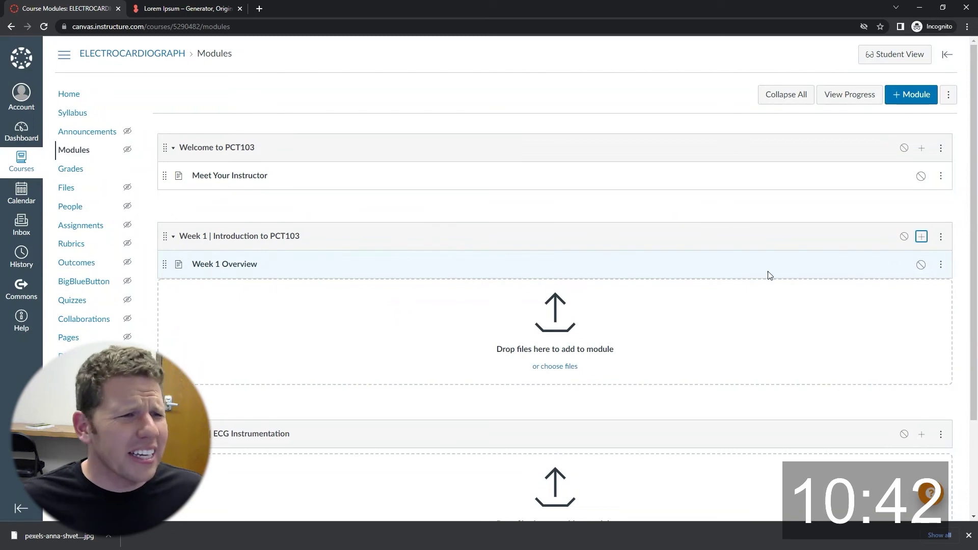
{"action": "left_click", "coordinate": [921, 149]}
{"action": "left_click", "coordinate": [377, 196]}
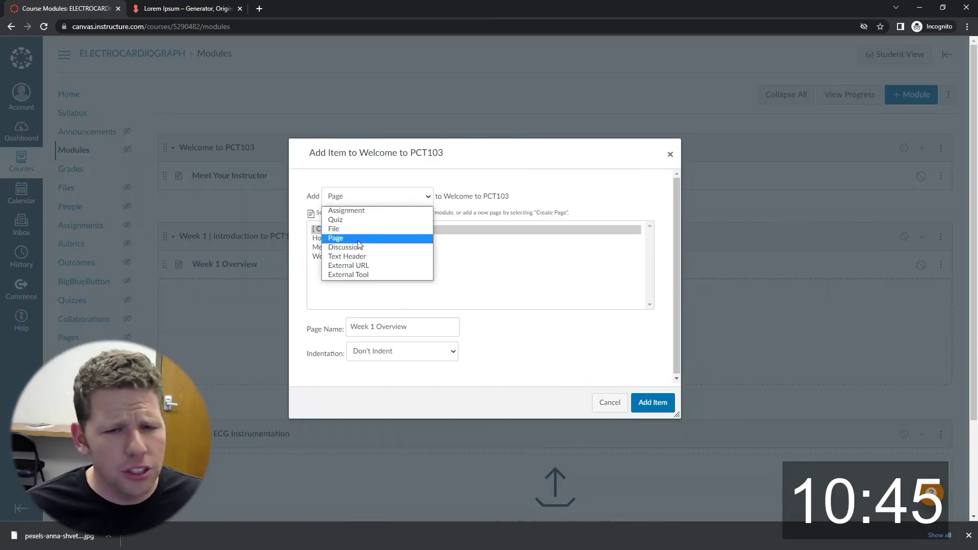
Add a new 'Introduce Yourself' discussion to the Welcome to PCT103 module.
{"action": "left_click", "coordinate": [360, 247]}
{"action": "left_click", "coordinate": [335, 230]}
{"action": "left_click", "coordinate": [387, 328]}
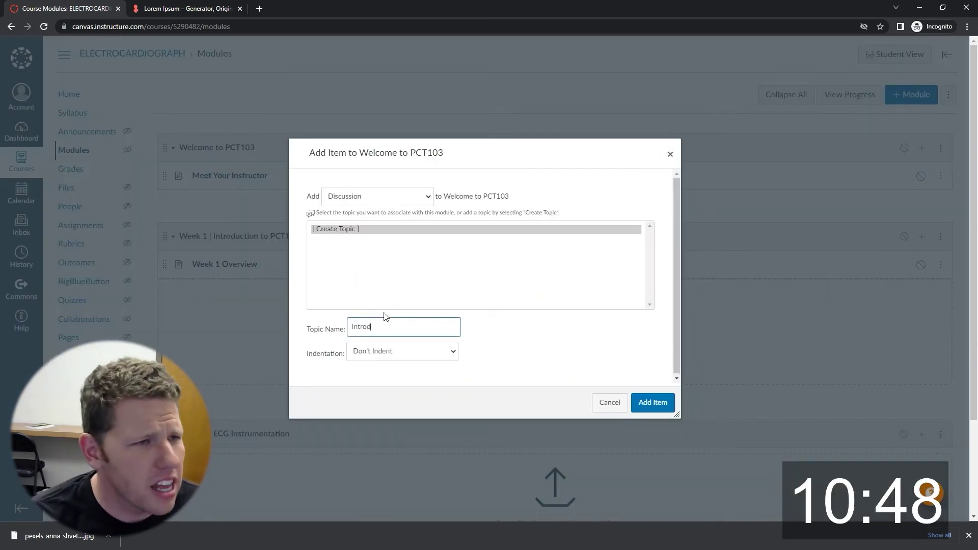
{"action": "type", "text": "Introduce Yourself"}
{"action": "key", "text": "Return"}
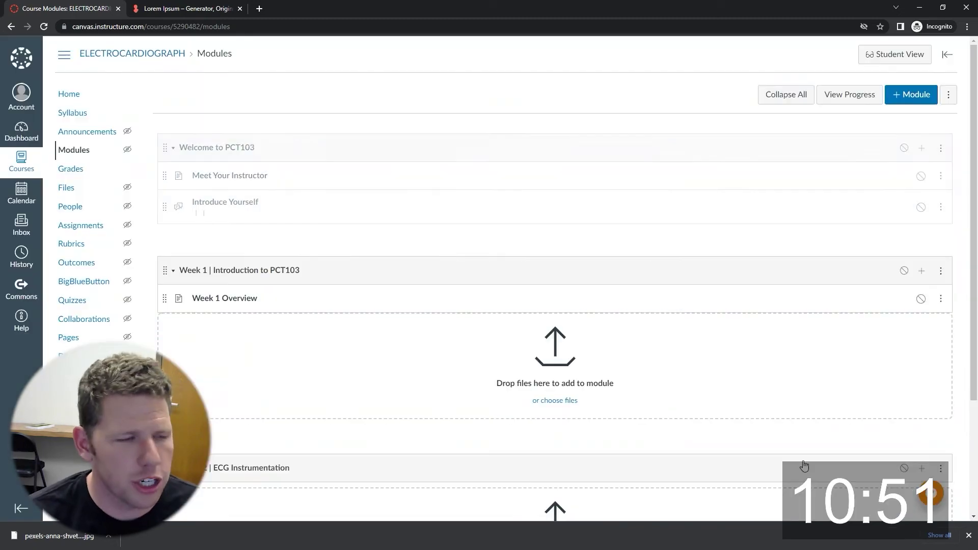
{"action": "key", "text": "Return"}
Add a new 'Getting Started with Canvas' assignment to the Welcome module.
{"action": "left_click", "coordinate": [385, 201]}
{"action": "left_click", "coordinate": [385, 209]}
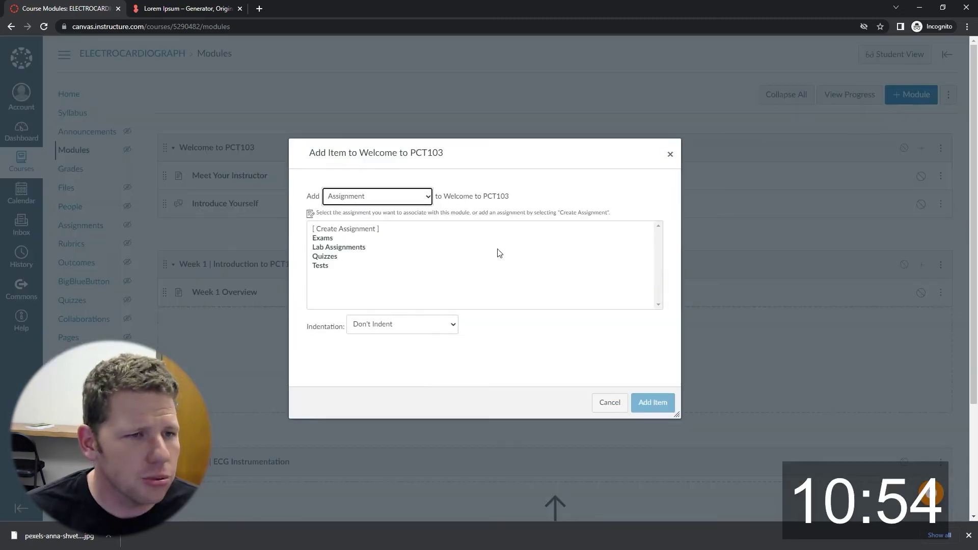
{"action": "left_click", "coordinate": [356, 229]}
{"action": "left_click", "coordinate": [399, 331]}
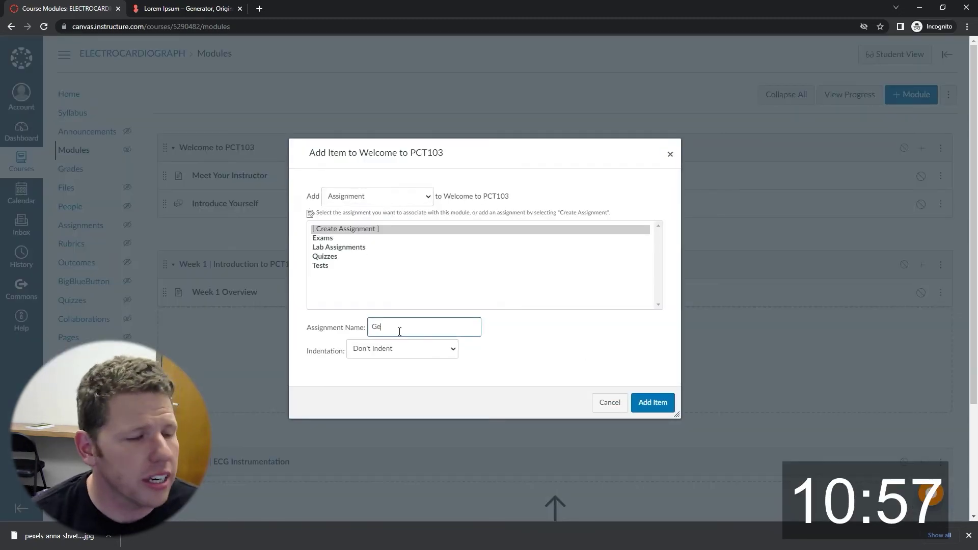
{"action": "type", "text": "Getting Started with Canvas"}
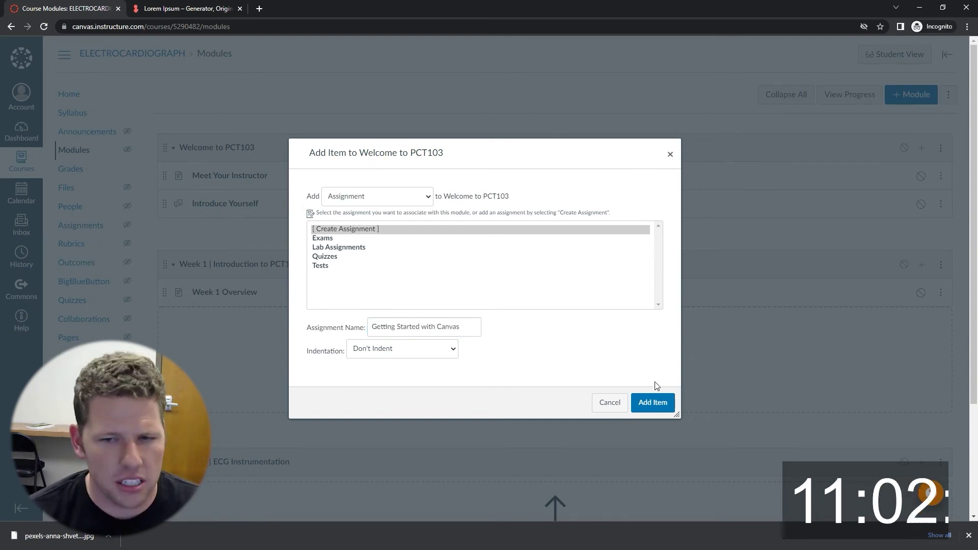
{"action": "left_click", "coordinate": [652, 402]}
{"action": "left_click", "coordinate": [652, 403]}
{"action": "key", "text": "Escape"}
{"action": "scroll", "coordinate": [375, 207], "scroll_direction": "down", "scroll_amount": 3}
{"action": "scroll", "coordinate": [380, 216], "scroll_direction": "up", "scroll_amount": 1}
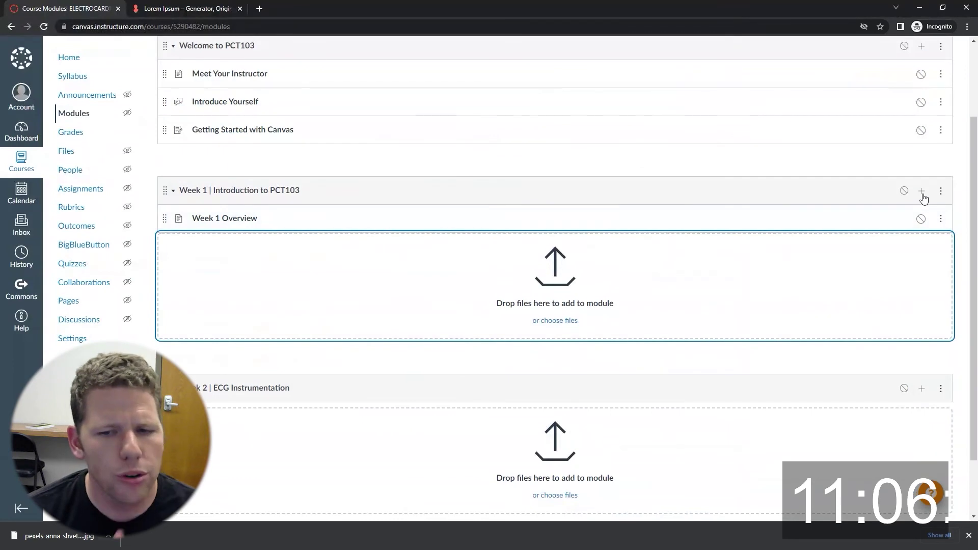
Add the discussion '1 | Why are you taking this class?' to the Week 1 module.
{"action": "left_click", "coordinate": [922, 192]}
{"action": "left_click", "coordinate": [401, 197]}
{"action": "left_click", "coordinate": [365, 247]}
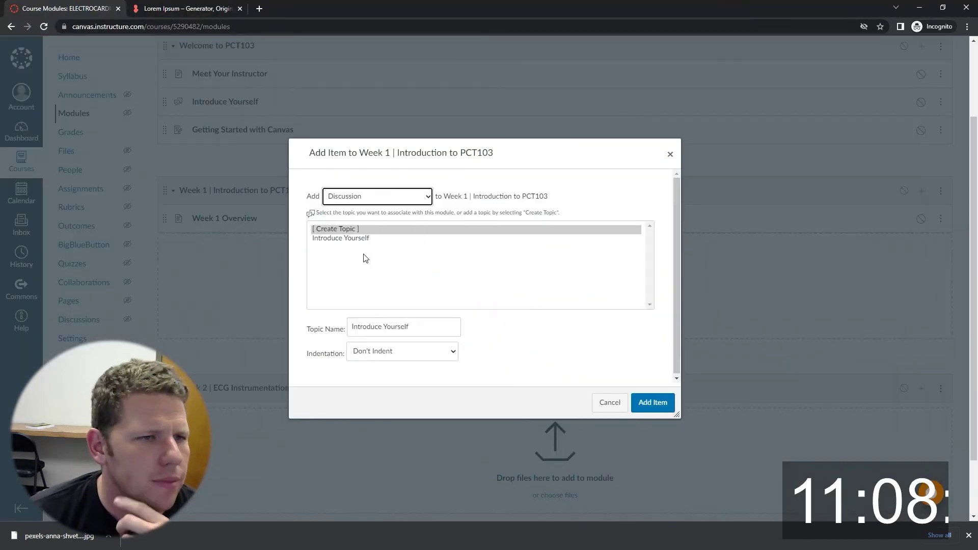
{"action": "triple_click", "coordinate": [395, 319]}
{"action": "type", "text": "1"}
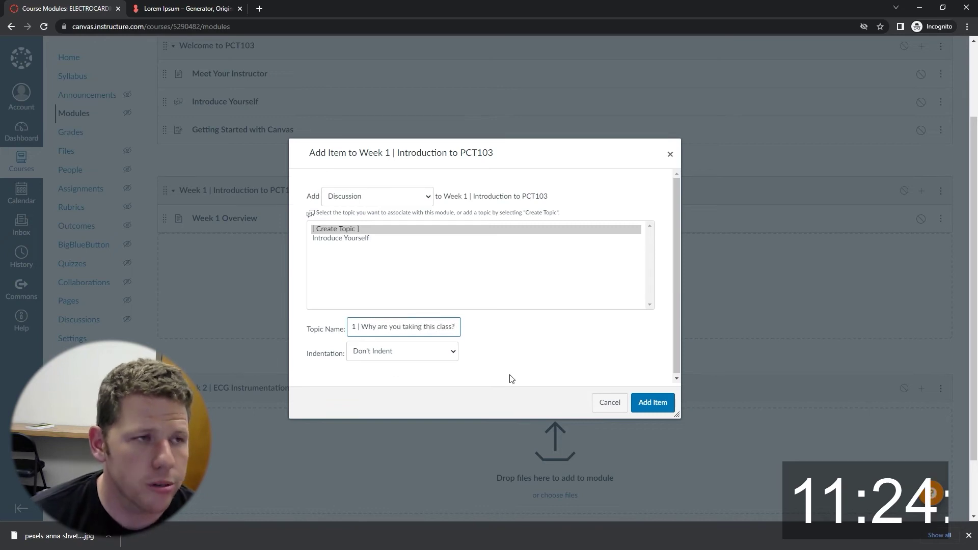
{"action": "left_click", "coordinate": [652, 402]}
{"action": "scroll", "coordinate": [304, 262], "scroll_direction": "down", "scroll_amount": 2}
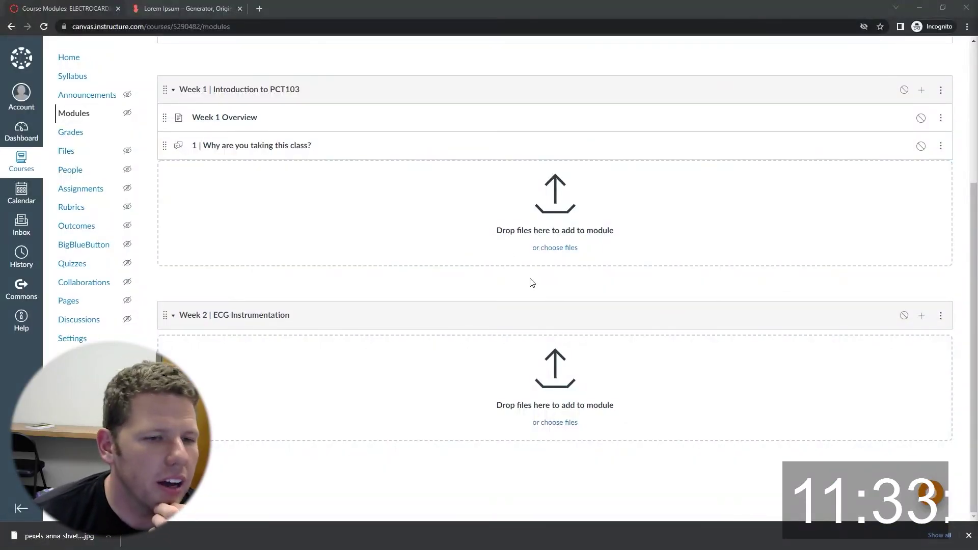
{"action": "scroll", "coordinate": [285, 250], "scroll_direction": "up", "scroll_amount": 1}
Add the assignment '1 | Lab Assignment Week 1' to the Week 1 module.
{"action": "left_click", "coordinate": [932, 143]}
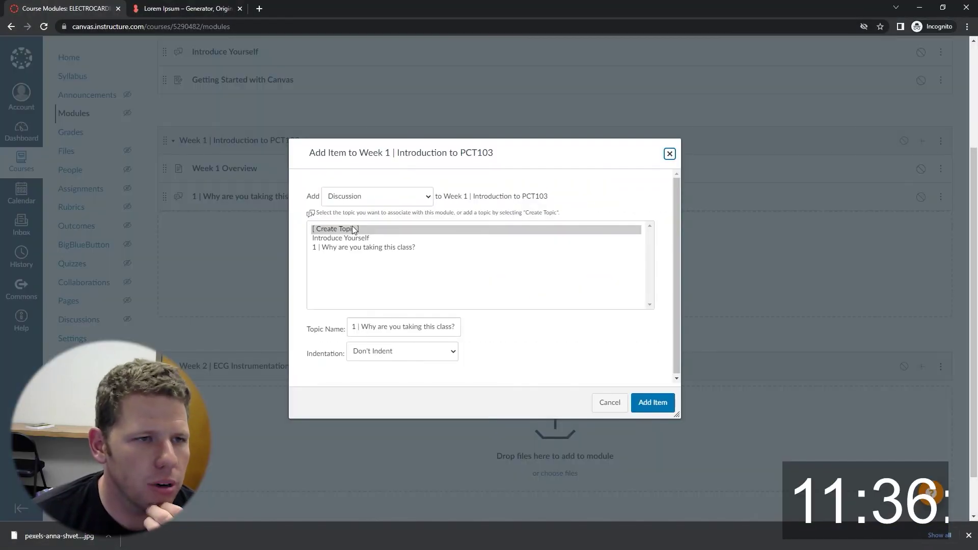
{"action": "left_click", "coordinate": [351, 196]}
{"action": "left_click", "coordinate": [346, 211]}
{"action": "triple_click", "coordinate": [401, 329]}
{"action": "type", "text": "1 | Lab Assignment Week 1"}
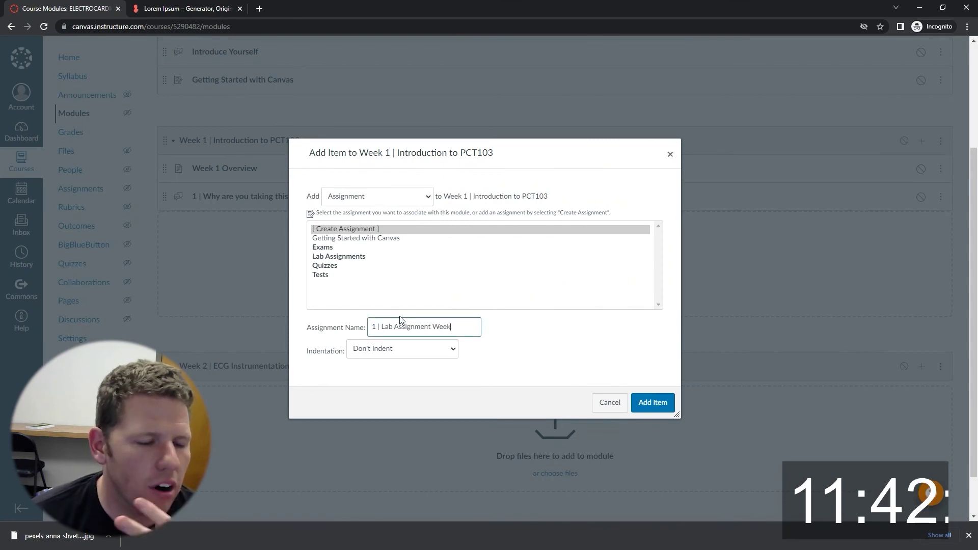
{"action": "key", "text": "Tab"}
{"action": "key", "text": "Tab"}
{"action": "key", "text": "Tab"}
{"action": "key", "text": "Return"}
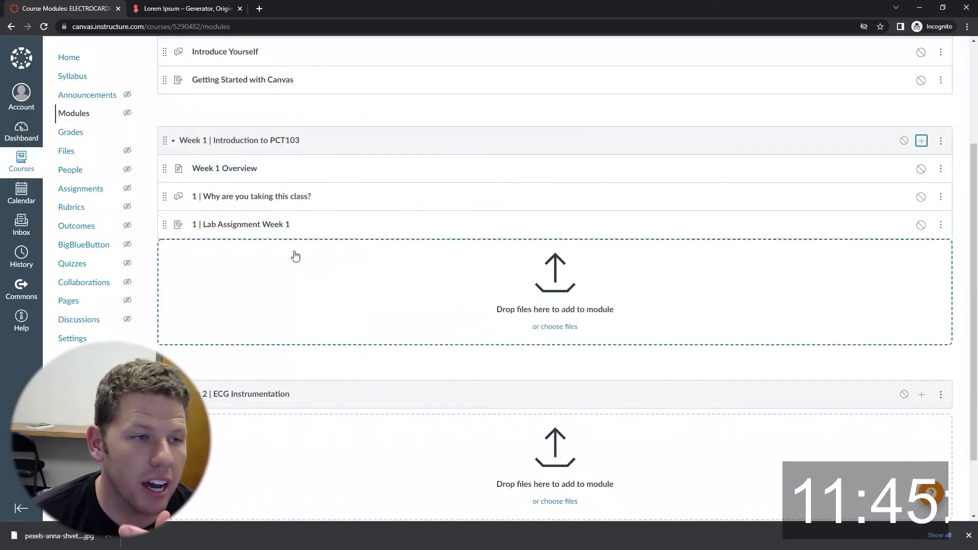
{"action": "scroll", "coordinate": [822, 305], "scroll_direction": "down", "scroll_amount": 2}
Add a new 'Week 2 Overview' page to the Week 2 module.
{"action": "left_click", "coordinate": [921, 317]}
{"action": "left_click", "coordinate": [377, 196]}
{"action": "left_click", "coordinate": [338, 236]}
{"action": "left_click", "coordinate": [330, 238]}
{"action": "left_click", "coordinate": [336, 229]}
{"action": "left_click", "coordinate": [391, 327]}
{"action": "type", "text": "Week 2 Overview"}
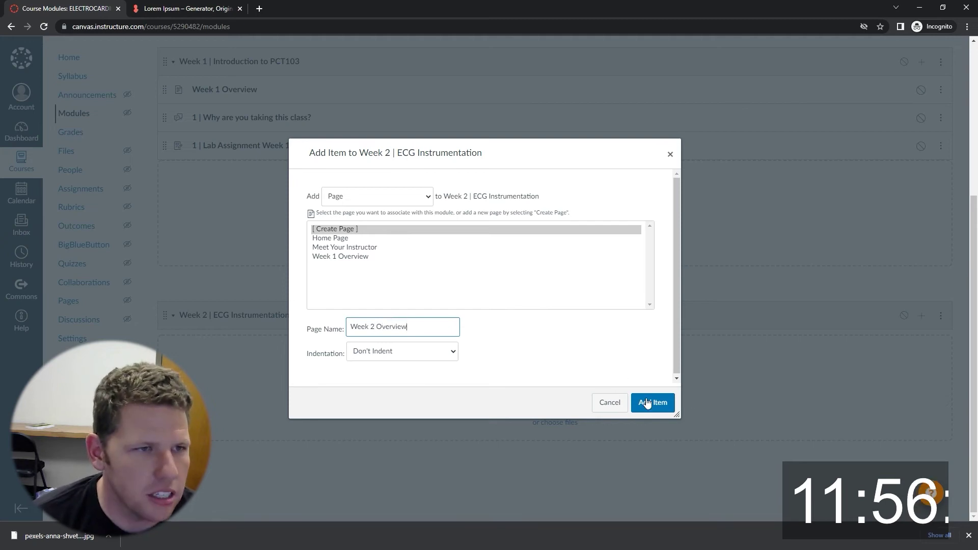
{"action": "left_click", "coordinate": [646, 404]}
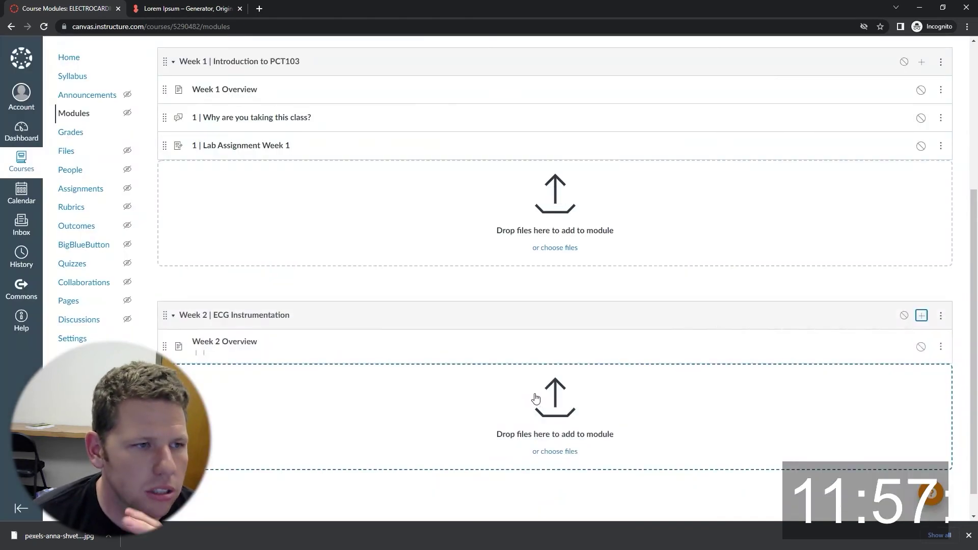
{"action": "left_click", "coordinate": [921, 316]}
Add the 'What do you know about ECGs?' discussion to Week 2, renamed with the '2 |' prefix.
{"action": "left_click", "coordinate": [383, 197]}
{"action": "left_click", "coordinate": [363, 248]}
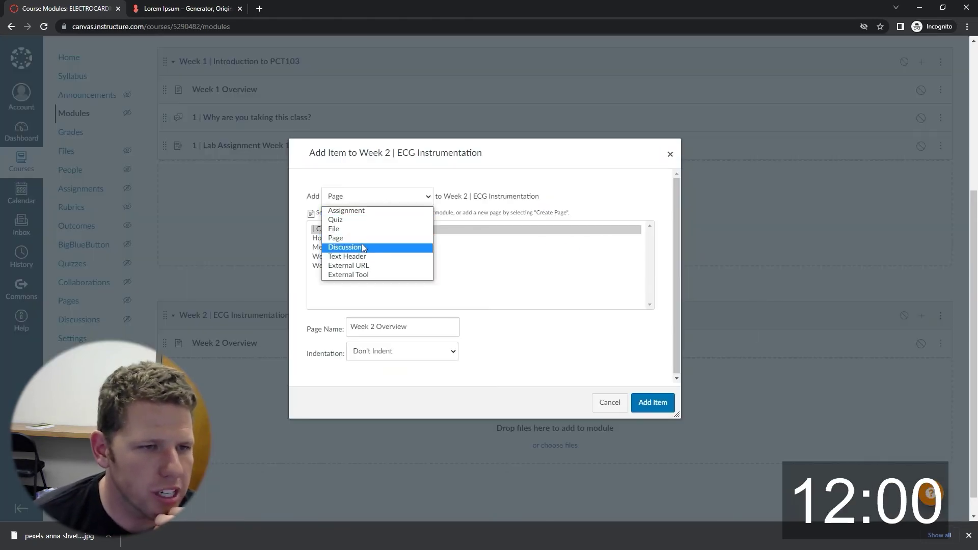
{"action": "left_click_drag", "start_coordinate": [362, 326], "coordinate": [455, 326]}
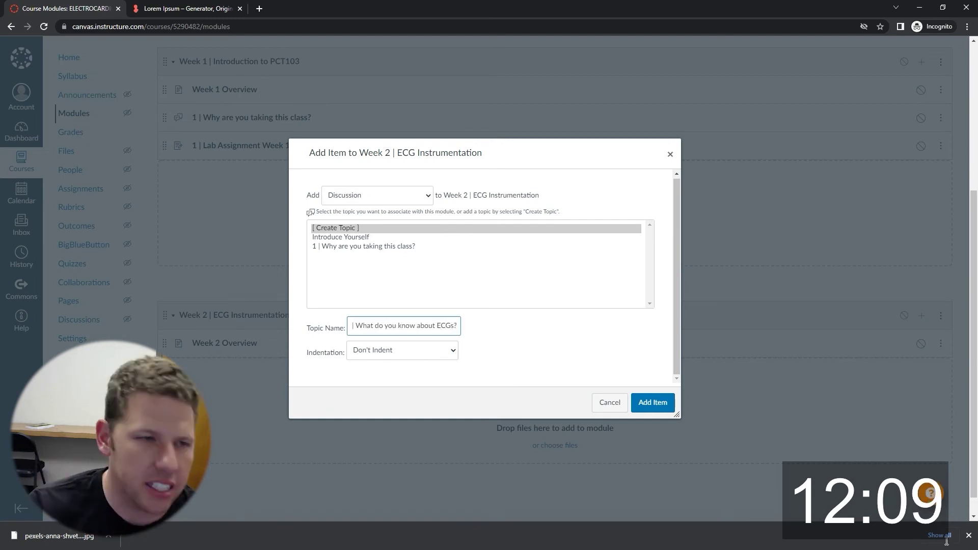
{"action": "left_click", "coordinate": [653, 403]}
{"action": "left_click", "coordinate": [940, 371]}
{"action": "left_click", "coordinate": [908, 383]}
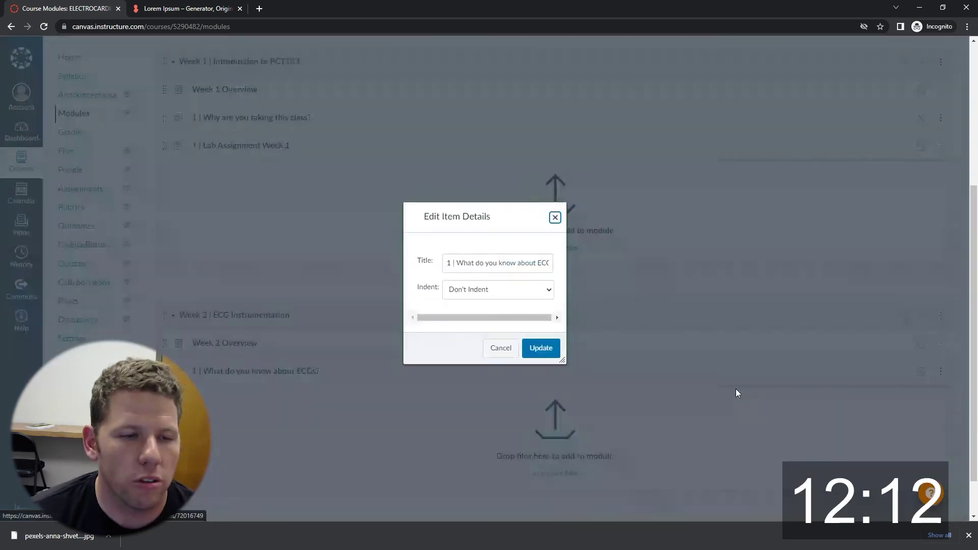
{"action": "left_click", "coordinate": [541, 349]}
Add the assignment 'Lab Assignment Week 2' to the Week 2 module.
{"action": "left_click", "coordinate": [921, 315]}
{"action": "left_click", "coordinate": [377, 195]}
{"action": "left_click", "coordinate": [346, 209]}
{"action": "left_click", "coordinate": [353, 231]}
{"action": "left_click_drag", "start_coordinate": [378, 326], "coordinate": [346, 323]}
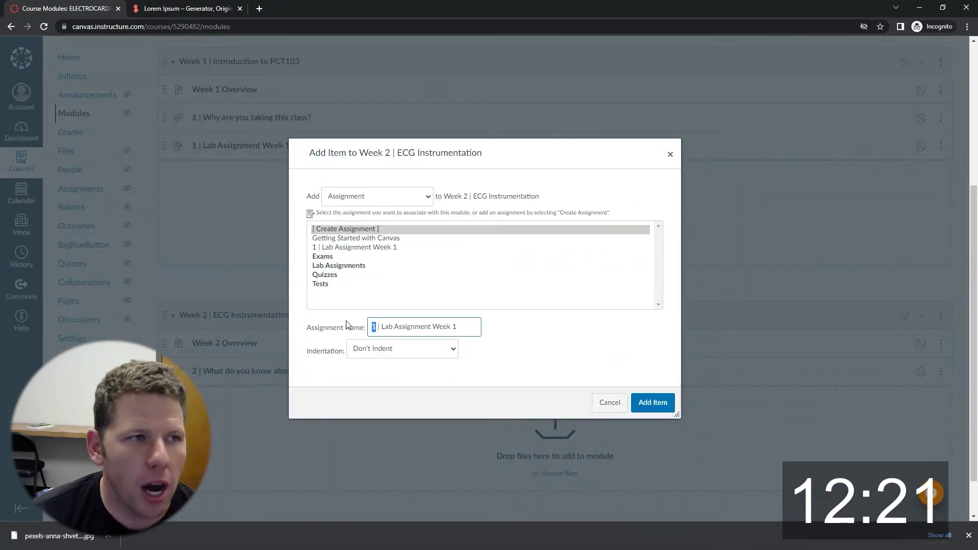
{"action": "left_click", "coordinate": [649, 403]}
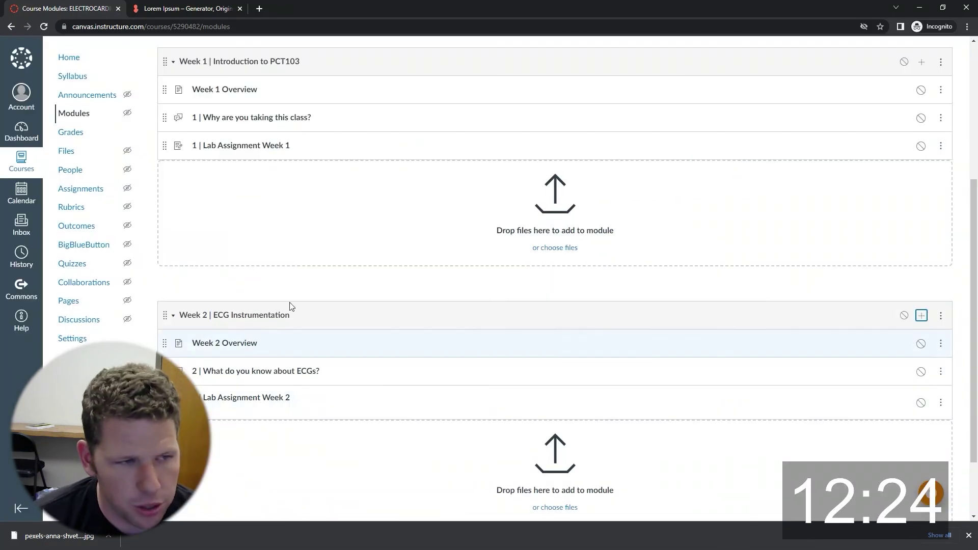
{"action": "scroll", "coordinate": [74, 148], "scroll_direction": "up", "scroll_amount": 5}
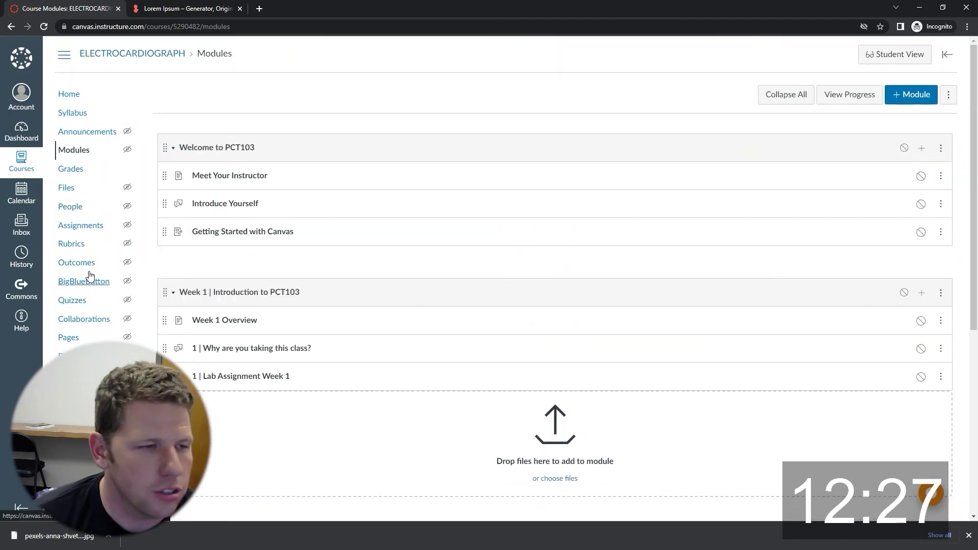
Set Home Page as the course front page from the Pages list.
{"action": "left_click", "coordinate": [68, 337]}
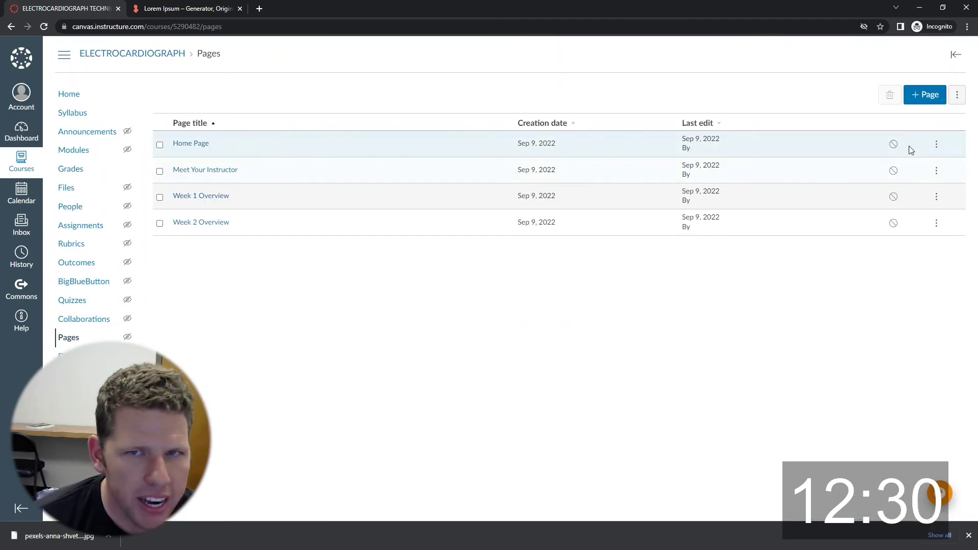
{"action": "left_click", "coordinate": [936, 145]}
{"action": "left_click", "coordinate": [911, 201]}
Choose Pages Front Page as the course home page and save.
{"action": "left_click", "coordinate": [68, 94]}
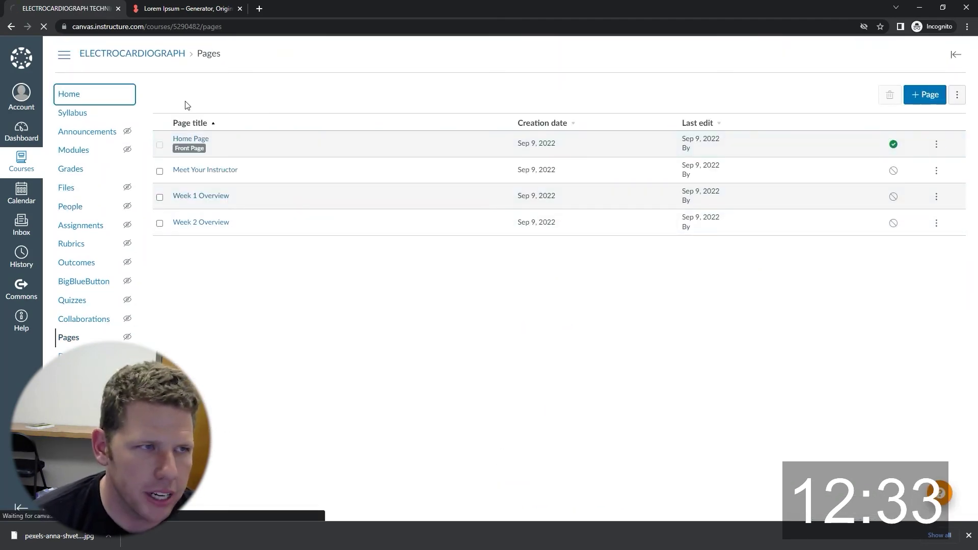
{"action": "left_click", "coordinate": [886, 183]}
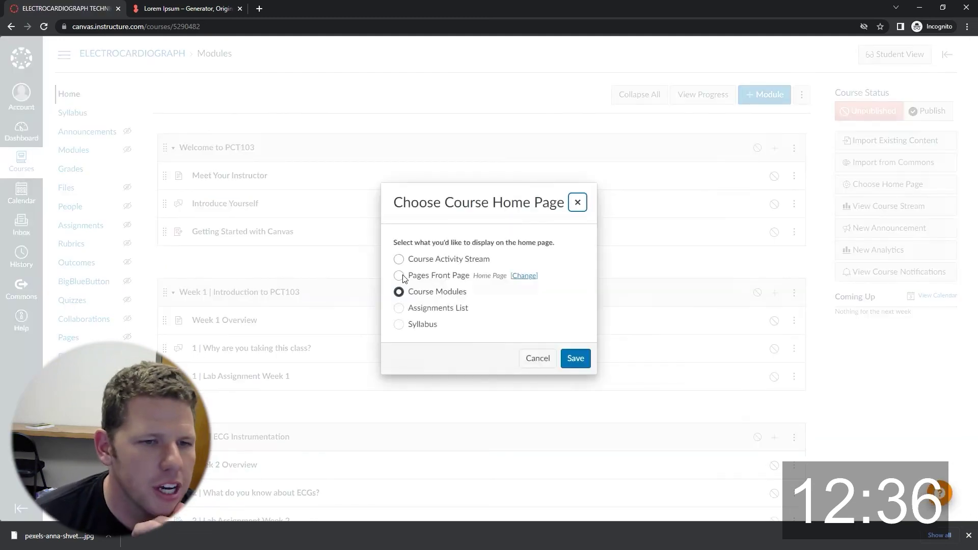
{"action": "left_click", "coordinate": [399, 276]}
{"action": "left_click", "coordinate": [574, 357]}
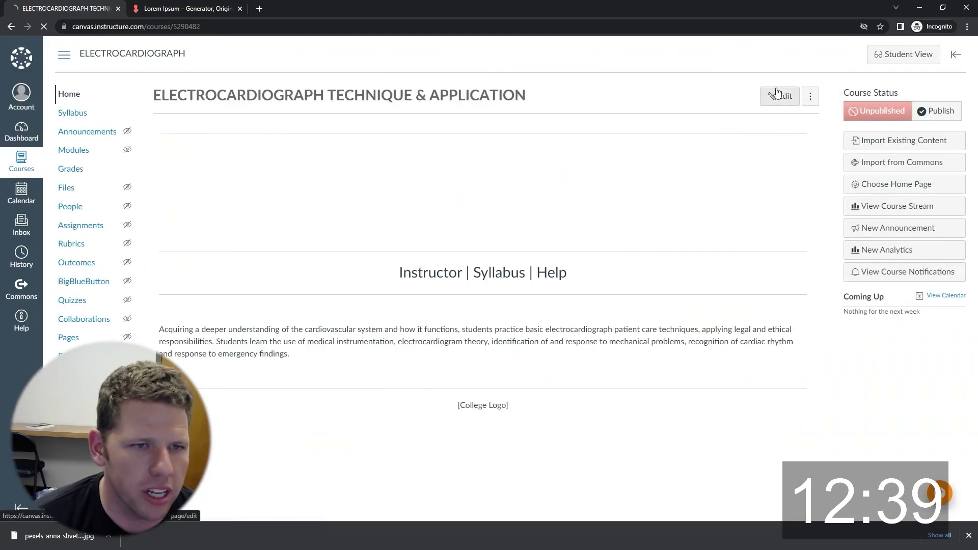
On the home page, link Instructor to the Meet Your Instructor page and Syllabus to the course syllabus.
{"action": "left_click", "coordinate": [781, 97]}
{"action": "scroll", "coordinate": [462, 261], "scroll_direction": "down", "scroll_amount": 3}
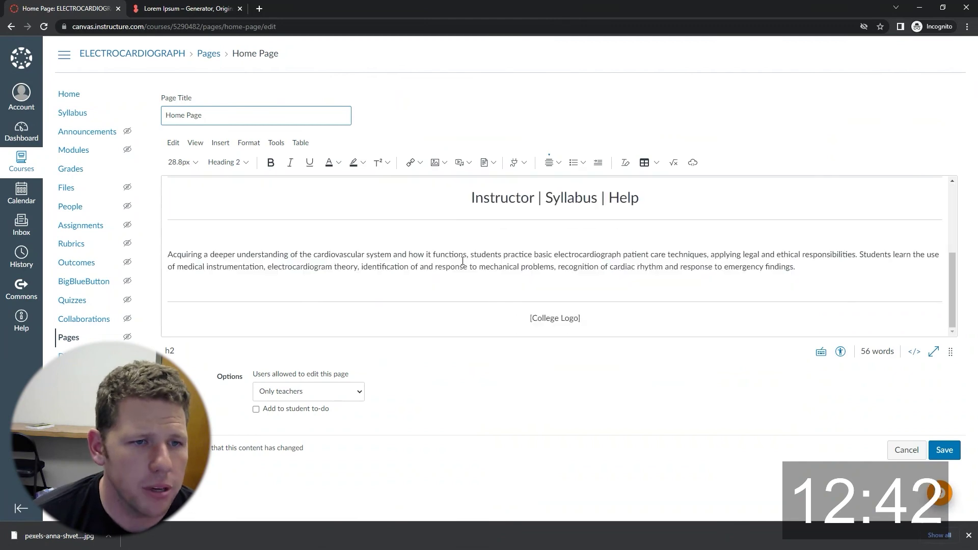
{"action": "scroll", "coordinate": [462, 260], "scroll_direction": "up", "scroll_amount": 2}
{"action": "double_click", "coordinate": [471, 299]}
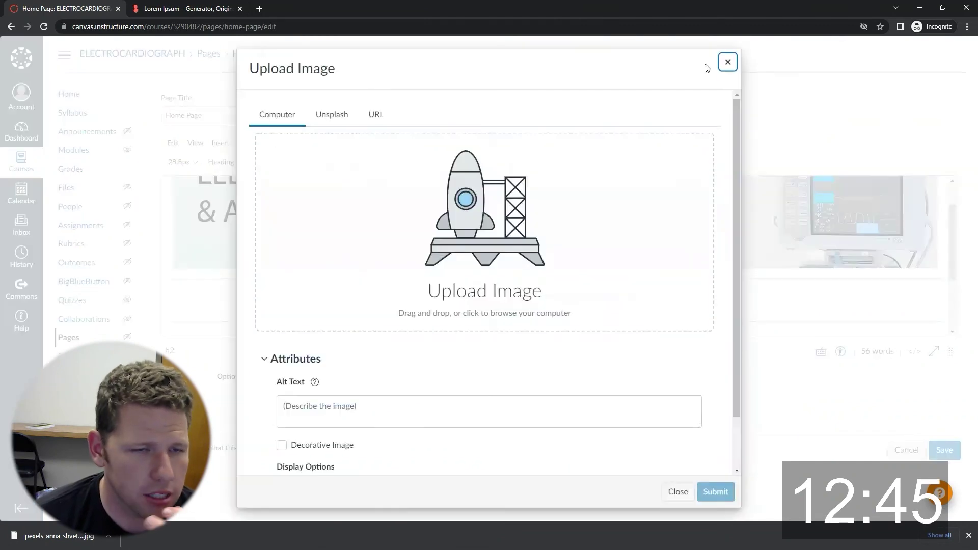
{"action": "left_click", "coordinate": [722, 68]}
{"action": "left_click", "coordinate": [414, 163]}
{"action": "left_click", "coordinate": [427, 197]}
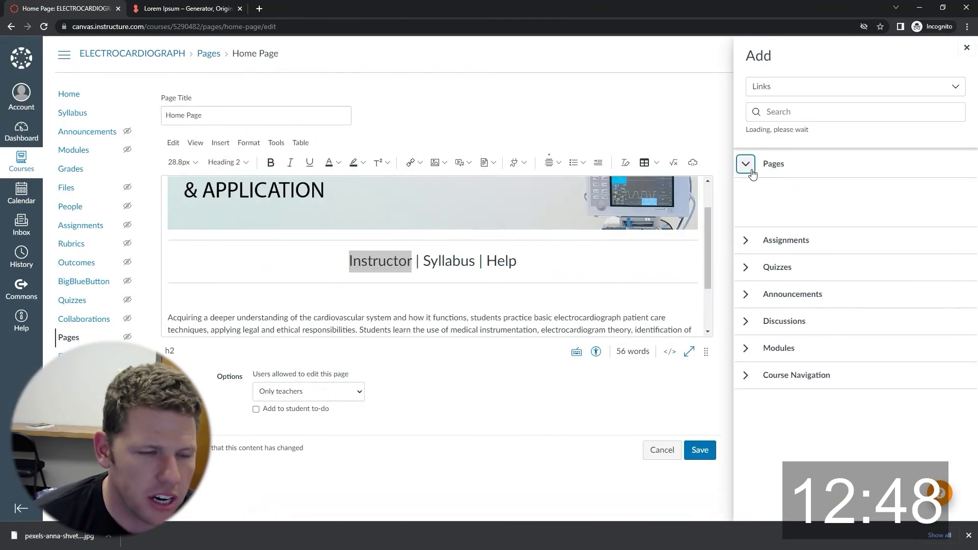
{"action": "left_click", "coordinate": [797, 208]}
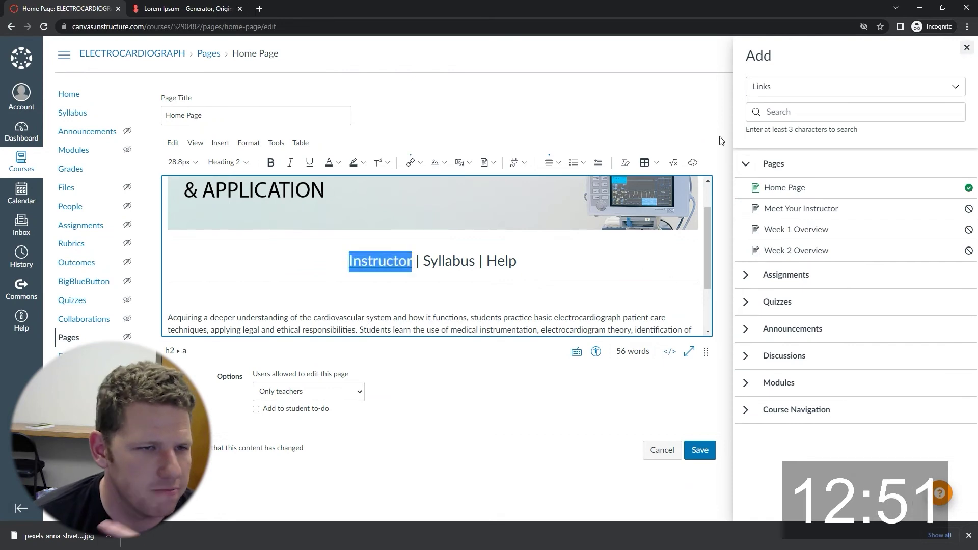
{"action": "double_click", "coordinate": [449, 261]}
{"action": "left_click", "coordinate": [745, 410]}
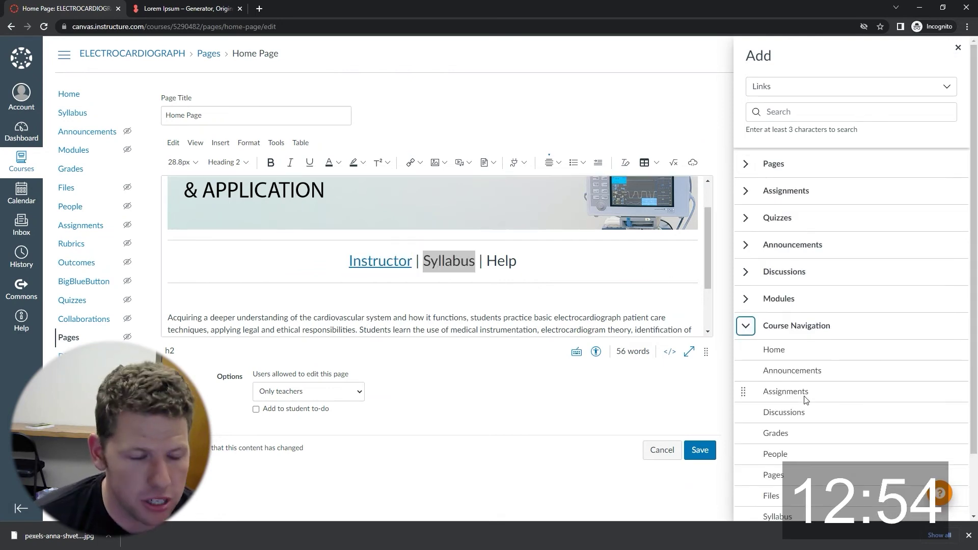
{"action": "scroll", "coordinate": [820, 387], "scroll_direction": "down", "scroll_amount": 2}
{"action": "left_click", "coordinate": [787, 448]}
Find the Canvas Guides page through the Canvas help resources to get its web address.
{"action": "double_click", "coordinate": [517, 260]}
{"action": "left_click", "coordinate": [18, 320]}
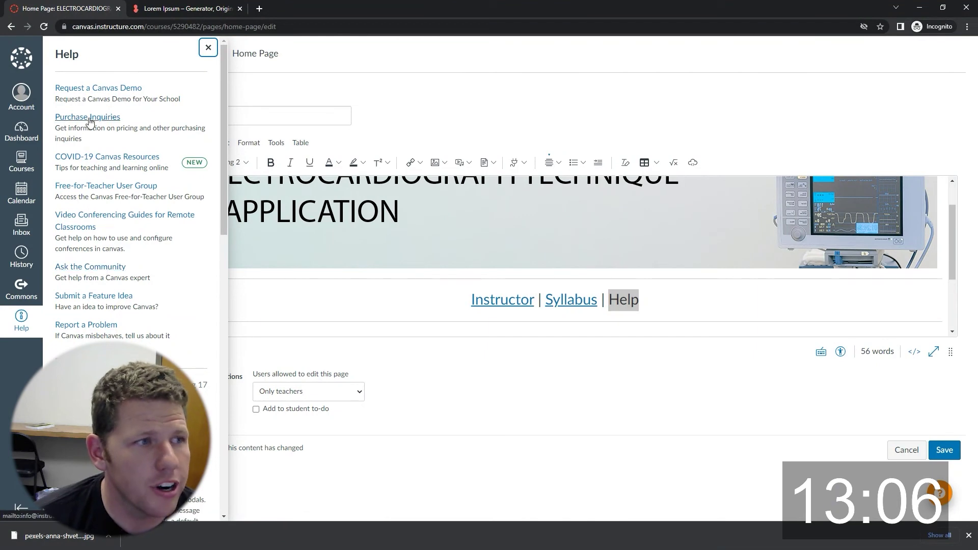
{"action": "middle_click", "coordinate": [91, 267]}
{"action": "left_click_drag", "start_coordinate": [158, 8], "coordinate": [305, 8]}
{"action": "left_click", "coordinate": [145, 90]}
{"action": "left_click", "coordinate": [58, 144]}
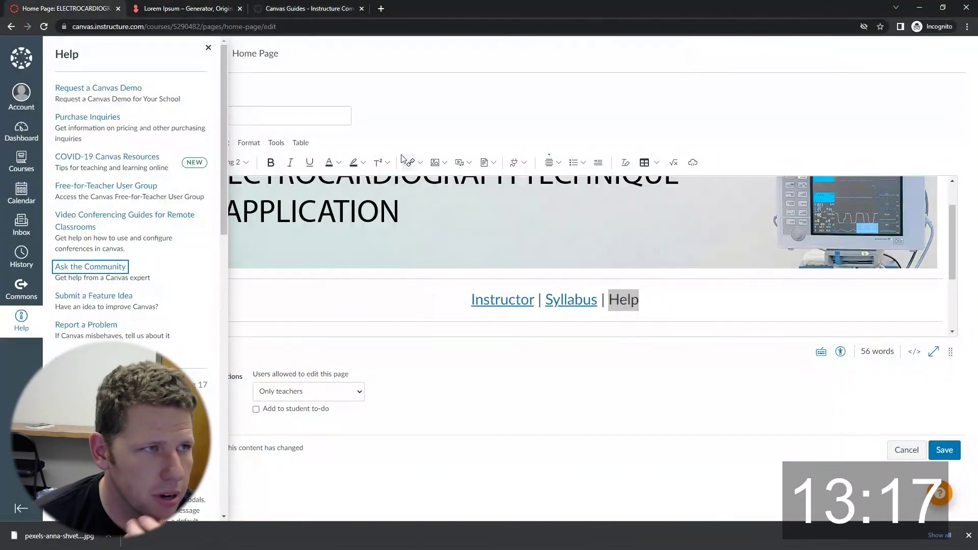
Link Help externally to the Canvas Guides address, save the home page, and open Introduce Yourself.
{"action": "left_click", "coordinate": [412, 162]}
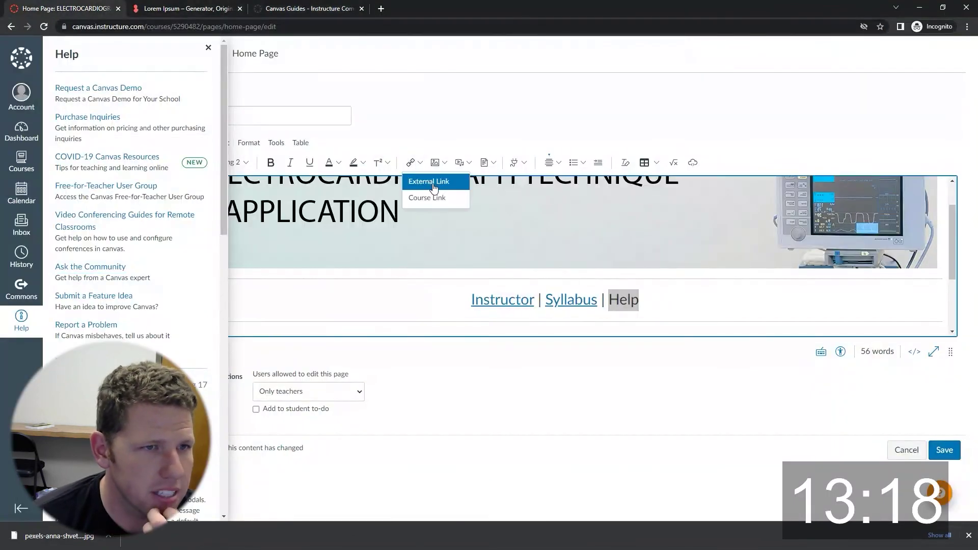
{"action": "left_click", "coordinate": [426, 191]}
{"action": "left_click", "coordinate": [441, 301]}
{"action": "type", "text": "https://community.canvaslms.com/t5/Canvas-Guides/ct-p/canvas_guides"}
{"action": "left_click", "coordinate": [660, 349]}
{"action": "left_click", "coordinate": [762, 382]}
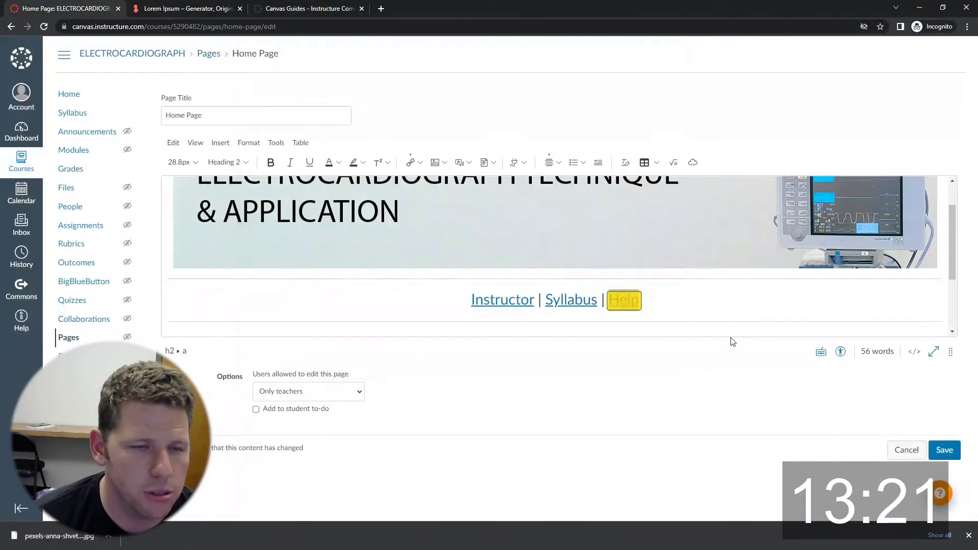
{"action": "scroll", "coordinate": [595, 225], "scroll_direction": "down", "scroll_amount": 2}
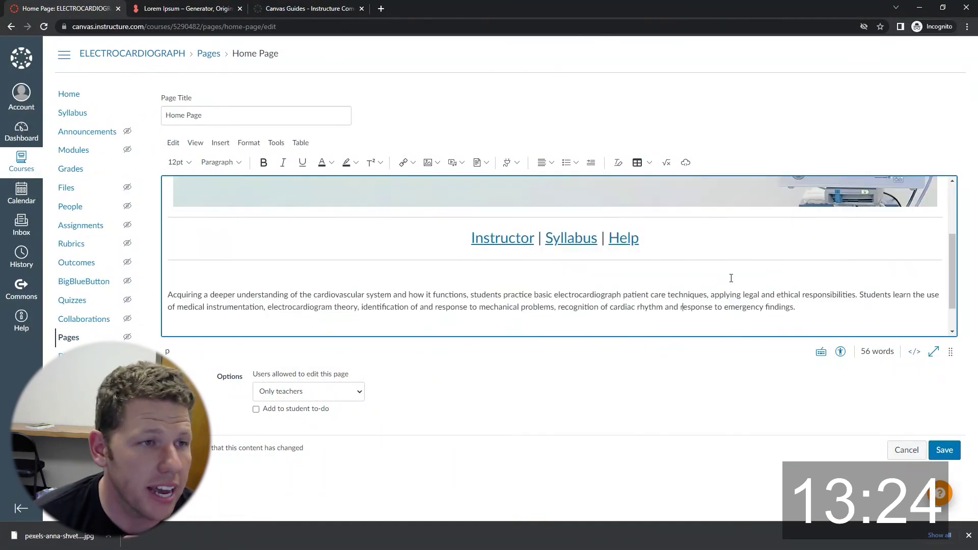
{"action": "left_click", "coordinate": [944, 449]}
{"action": "left_click", "coordinate": [76, 150]}
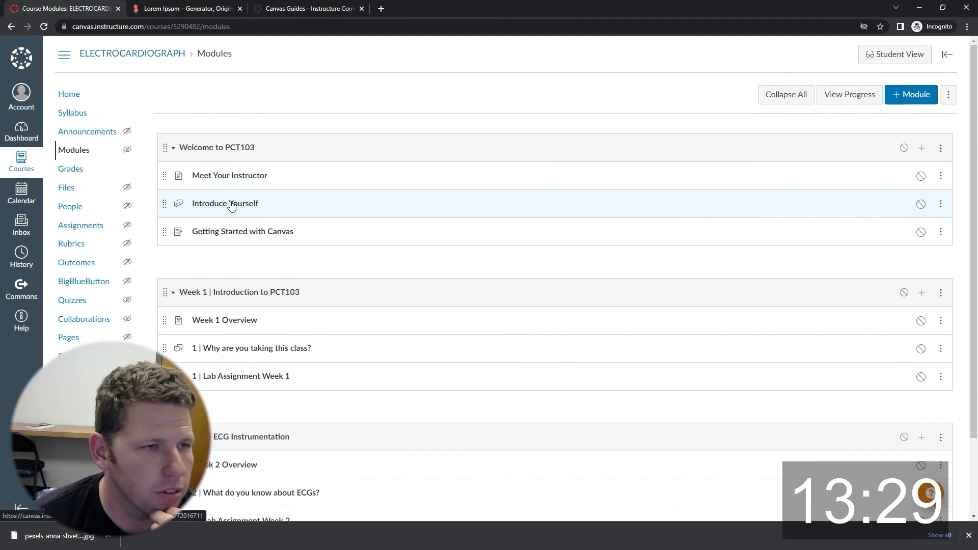
{"action": "left_click", "coordinate": [231, 204]}
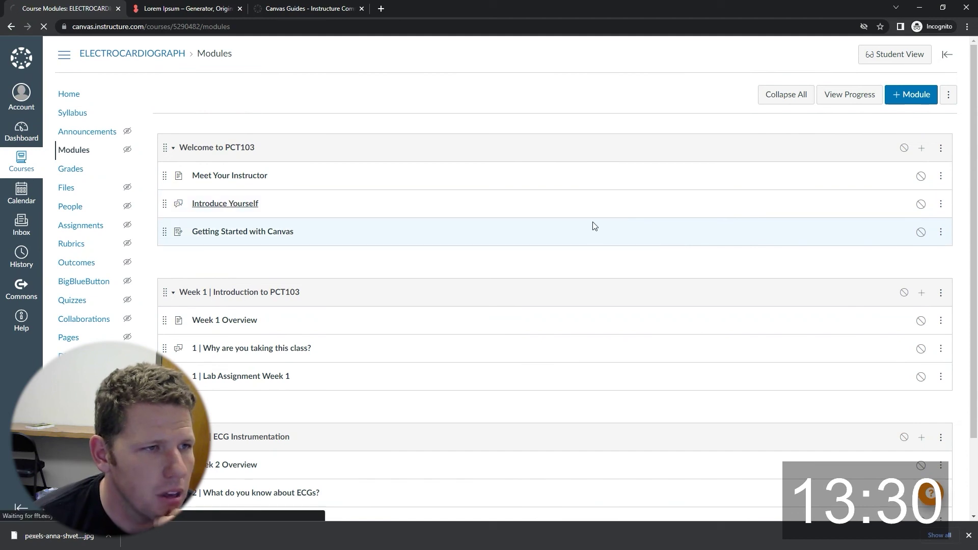
Write the welcome intro paragraph in Introduce Yourself and add a horizontal rule beneath it.
{"action": "left_click", "coordinate": [923, 100]}
{"action": "left_click", "coordinate": [236, 216]}
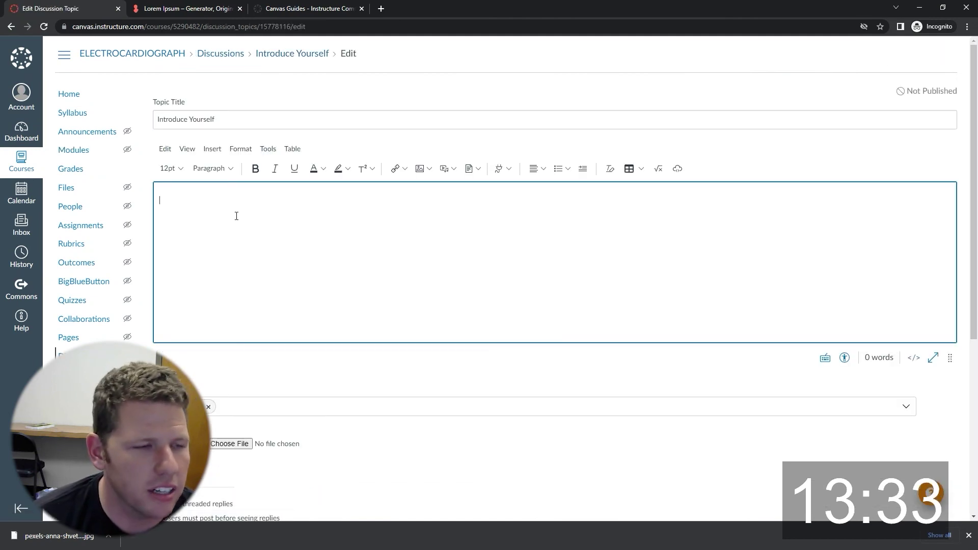
{"action": "type", "text": "I want to get to know you and so do your classmates! This assignment is a chance for you to learn more about one another since we will be together for the next semester!"}
{"action": "key", "text": "Return"}
{"action": "left_click", "coordinate": [212, 149]}
{"action": "left_click", "coordinate": [240, 294]}
Add an 'Instructions' heading (Heading 2) below the divider.
{"action": "left_click", "coordinate": [227, 168]}
{"action": "left_click", "coordinate": [253, 187]}
{"action": "type", "text": "INST"}
{"action": "type", "text": "structions"}
{"action": "key", "text": "Return"}
List three numbered steps: hit Reply, share at least 3 things about yourself, include a favorite photo.
{"action": "left_click", "coordinate": [568, 168]}
{"action": "left_click", "coordinate": [563, 203]}
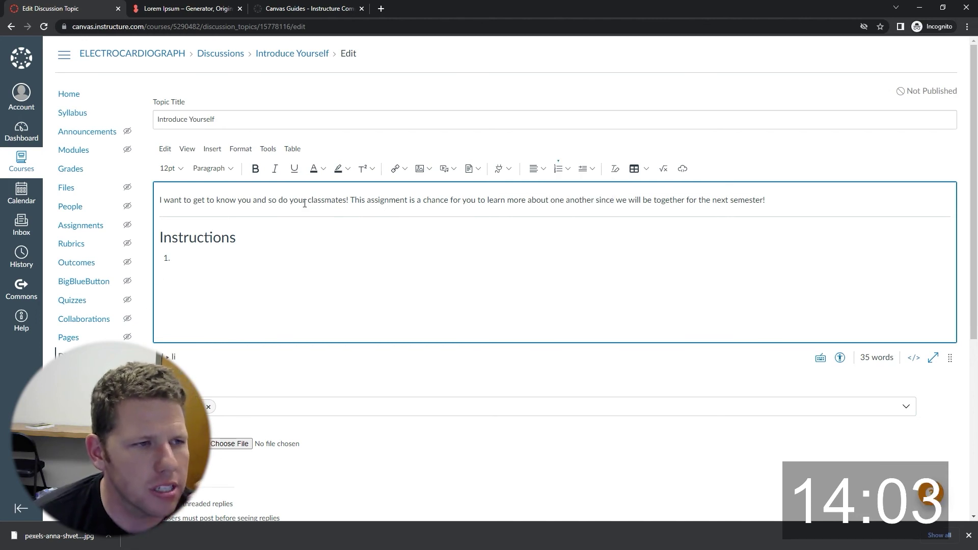
{"action": "type", "text": "Start by hitting \"Rel"}
{"action": "type", "text": "lay"}
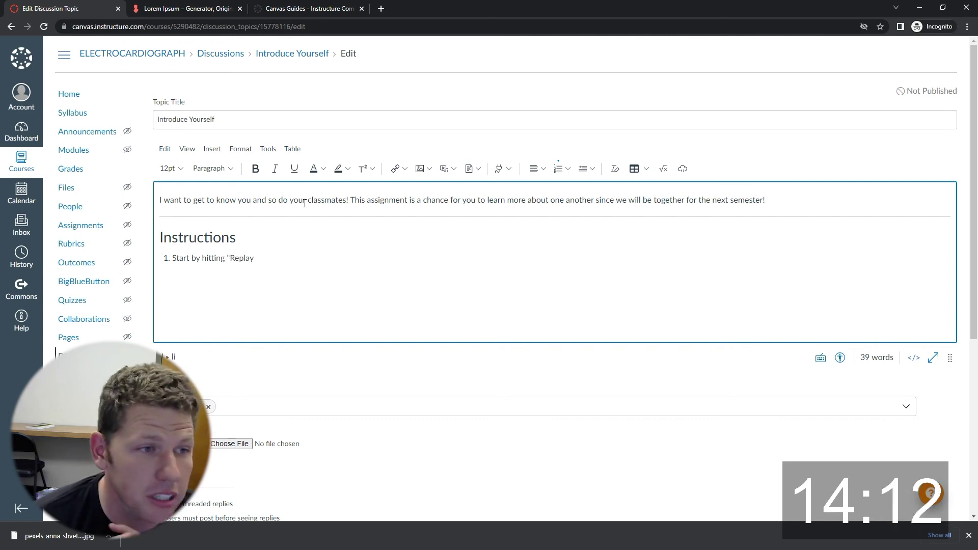
{"action": "key", "text": "BackSpace"}
{"action": "key", "text": "BackSpace"}
{"action": "type", "text": "y\" to respond to the insturc"}
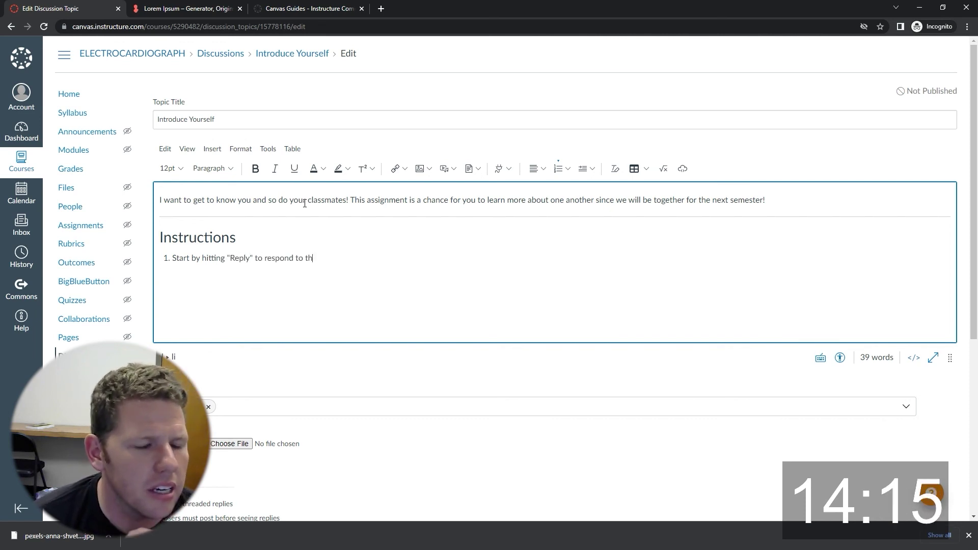
{"action": "key", "text": "BackSpace"}
{"action": "key", "text": "BackSpace"}
{"action": "key", "text": "BackSpace"}
{"action": "type", "text": "discussion."}
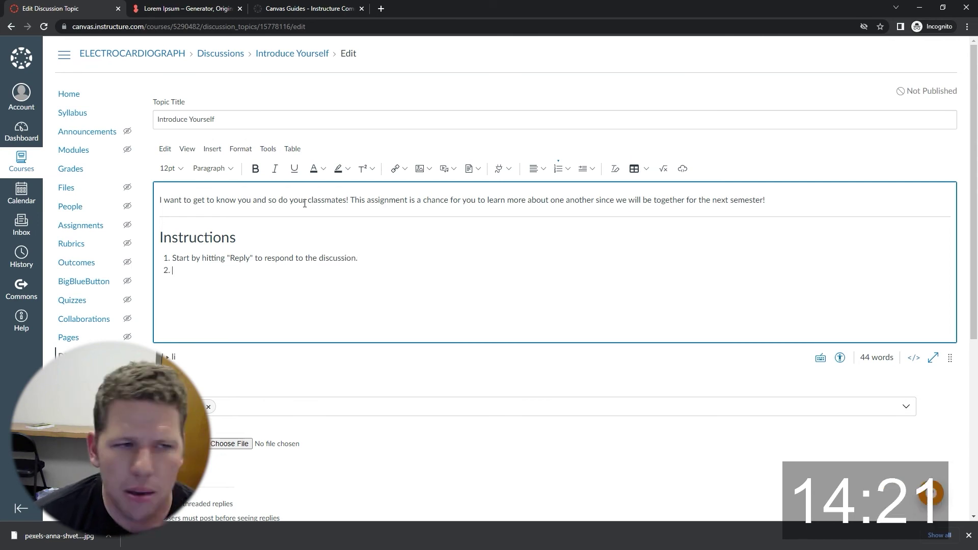
{"action": "type", "text": " 2. Introduce you"}
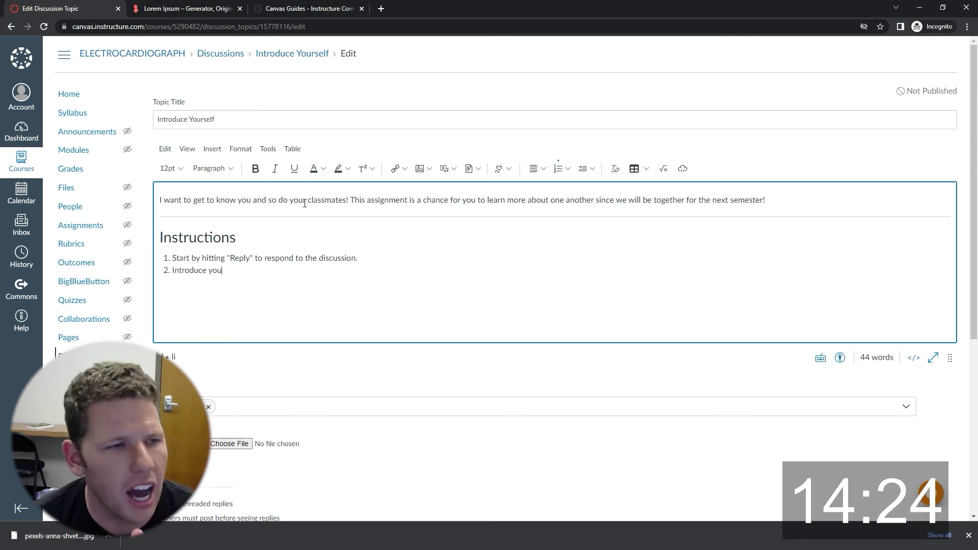
{"action": "type", "text": "rself by giving at least 3 things about yourself."}
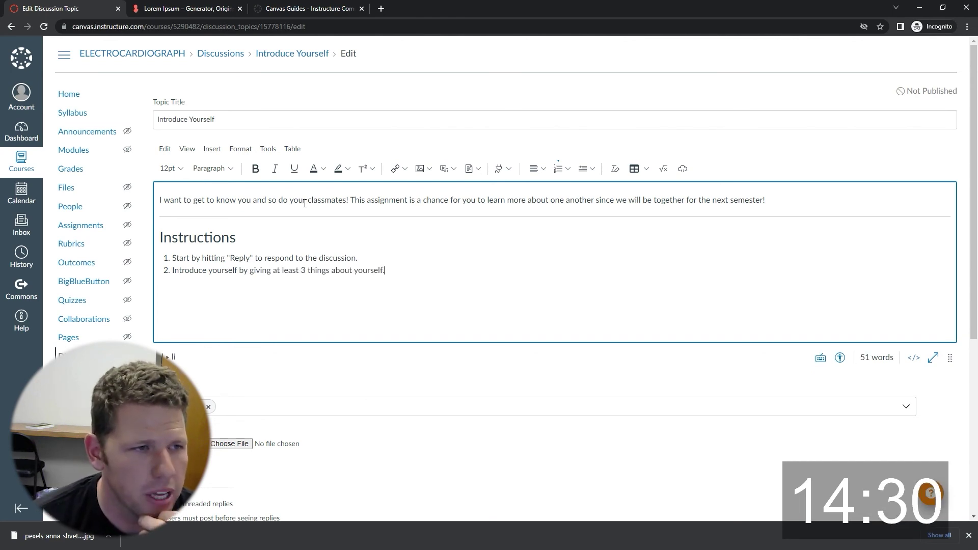
{"action": "key", "text": "Return"}
{"action": "type", "text": "Include a favorite photo of yours. This could be you with your family."}
{"action": "type", "text": " friends, or pets. Really, you could include anything you want!"}
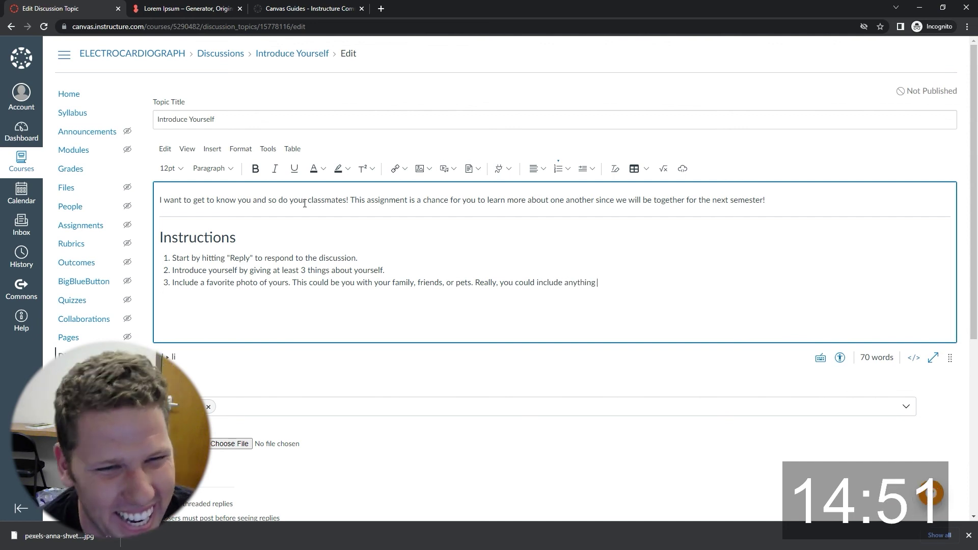
Insert another horizontal rule below the numbered steps.
{"action": "left_click", "coordinate": [212, 148]}
{"action": "left_click", "coordinate": [224, 291]}
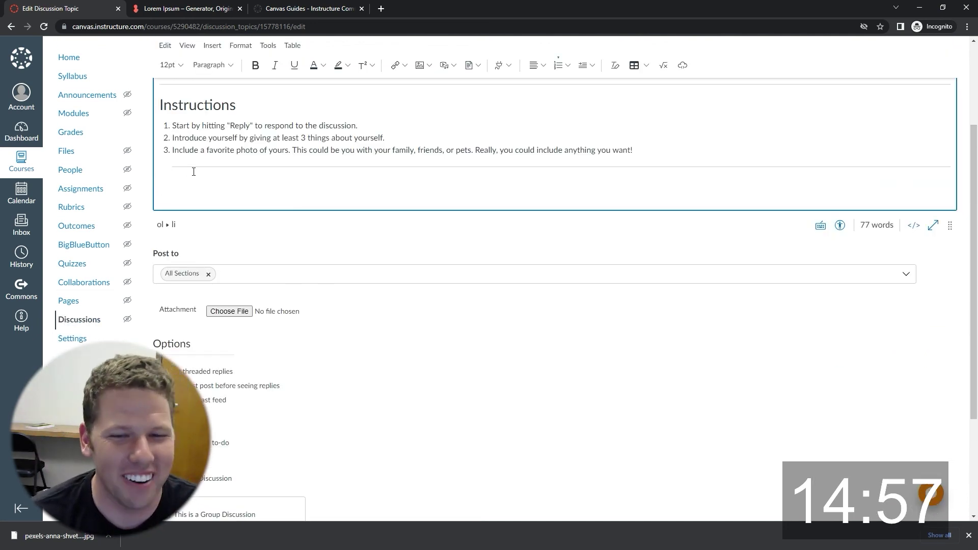
{"action": "scroll", "coordinate": [192, 170], "scroll_direction": "up", "scroll_amount": 2}
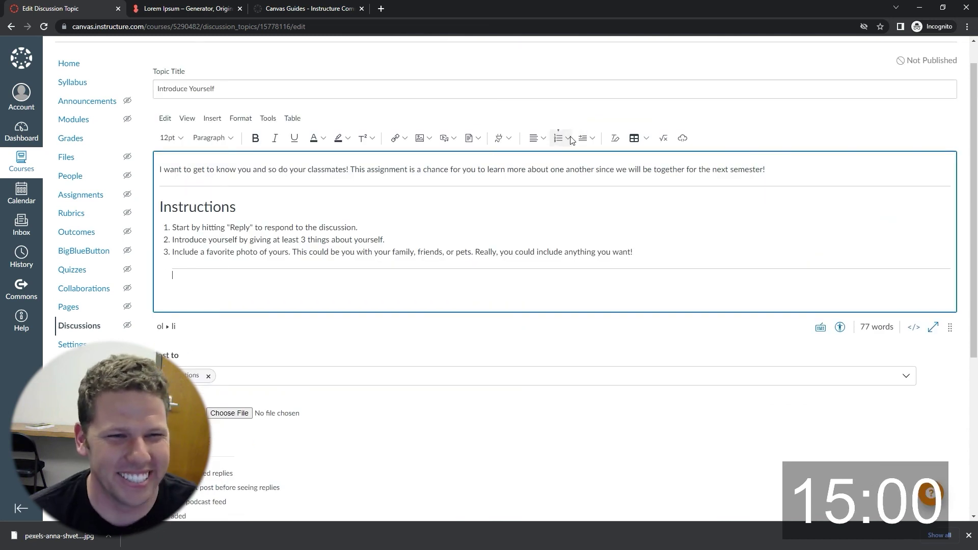